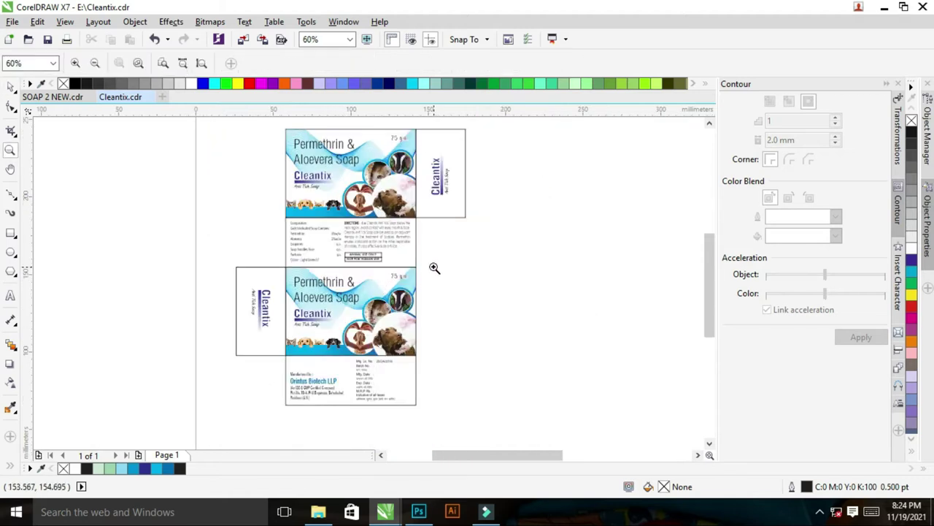
# Examine the front panel artwork of the Cleantix soap box design, including its title and animal photos.
pyautogui.scroll(1, 436, 262)
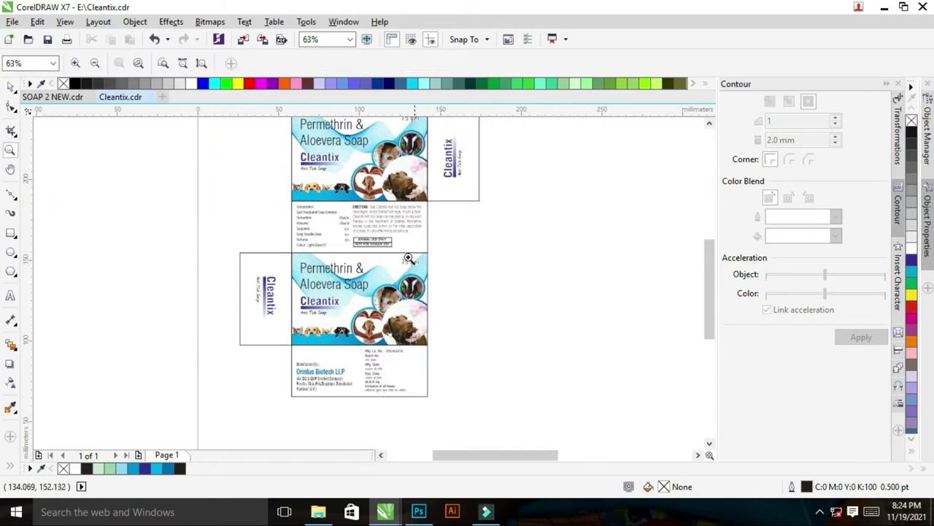
pyautogui.scroll(-3, 438, 258)
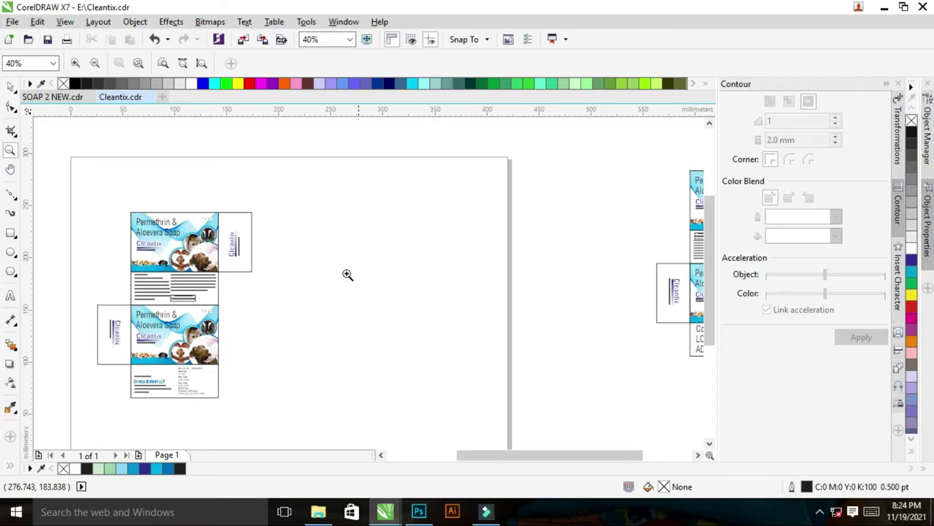
pyautogui.moveTo(104, 198); pyautogui.dragTo(277, 406)
pyautogui.moveTo(261, 130); pyautogui.dragTo(440, 295)
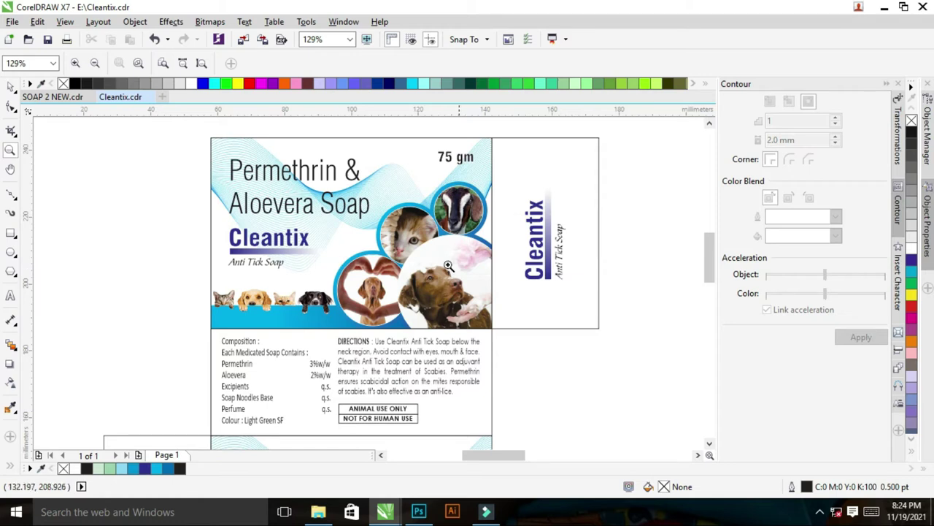
pyautogui.rightClick(369, 261)
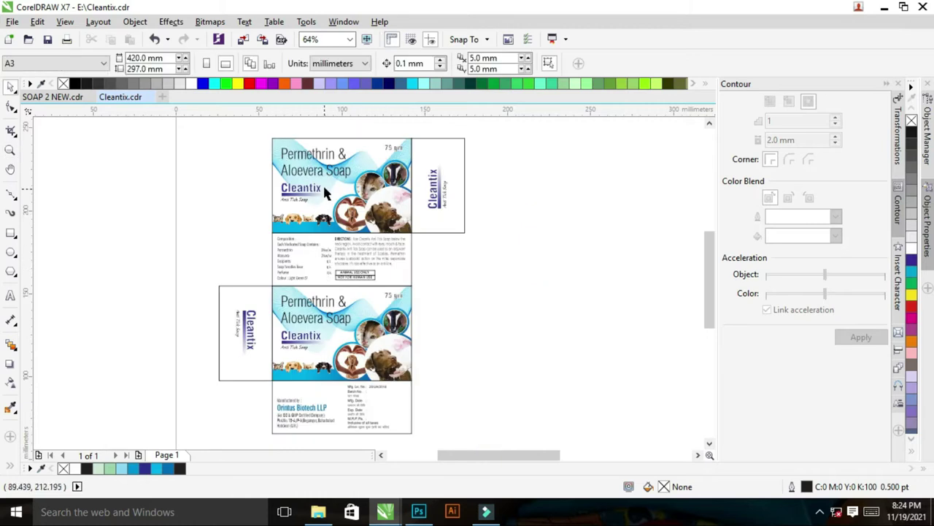
pyautogui.moveTo(262, 133); pyautogui.dragTo(420, 245)
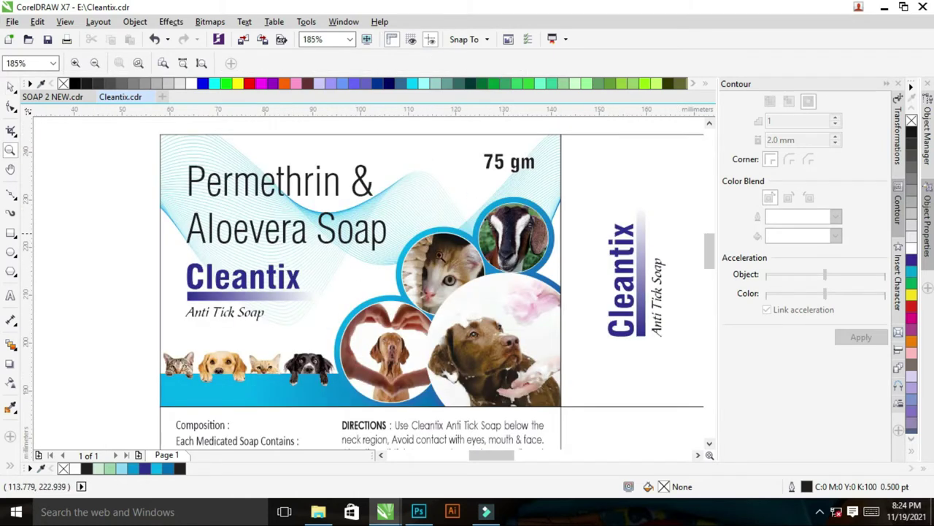
pyautogui.moveTo(120, 143); pyautogui.dragTo(606, 417)
pyautogui.press('space')
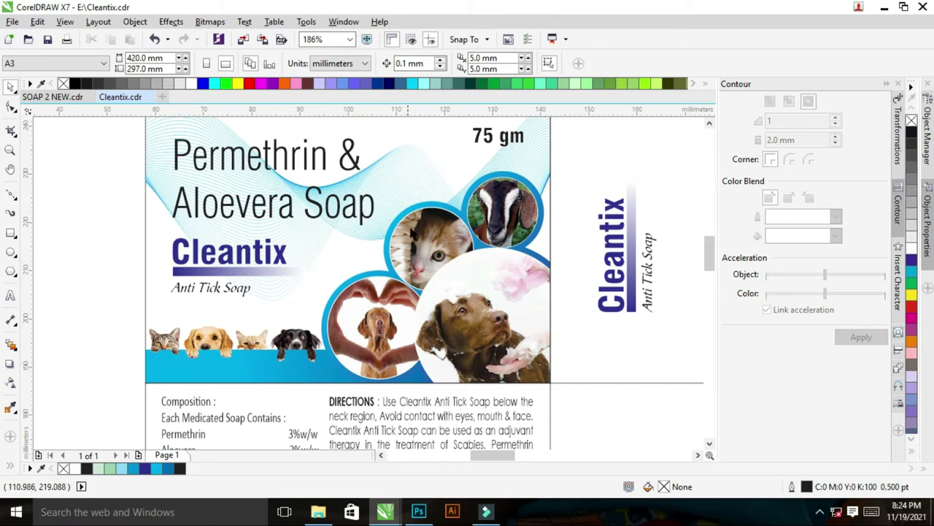
# Examine the composition and directions text of the Cleantix packaging, and check the complete flat box layout.
pyautogui.press('F2')
pyautogui.press('F3')
pyautogui.press('F2')
pyautogui.moveTo(163, 369); pyautogui.dragTo(412, 465)
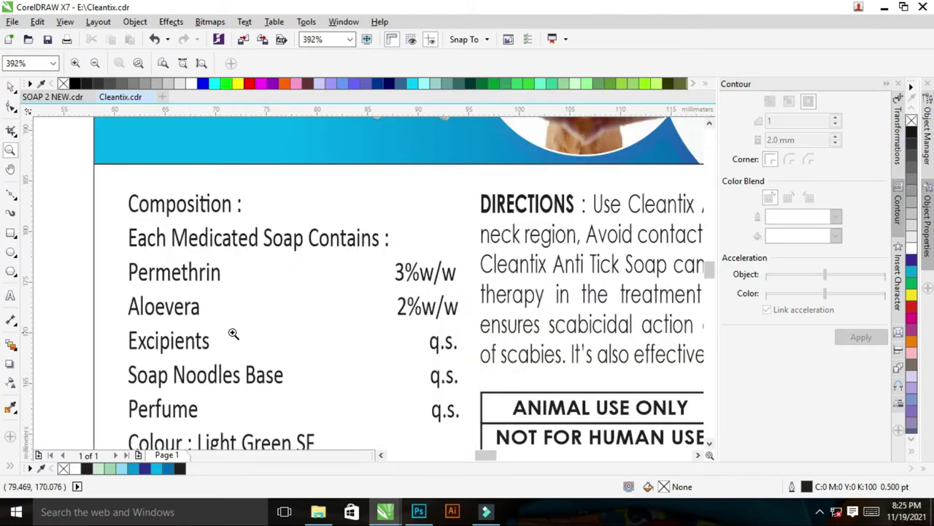
pyautogui.rightClick(402, 302)
pyautogui.rightClick(400, 301)
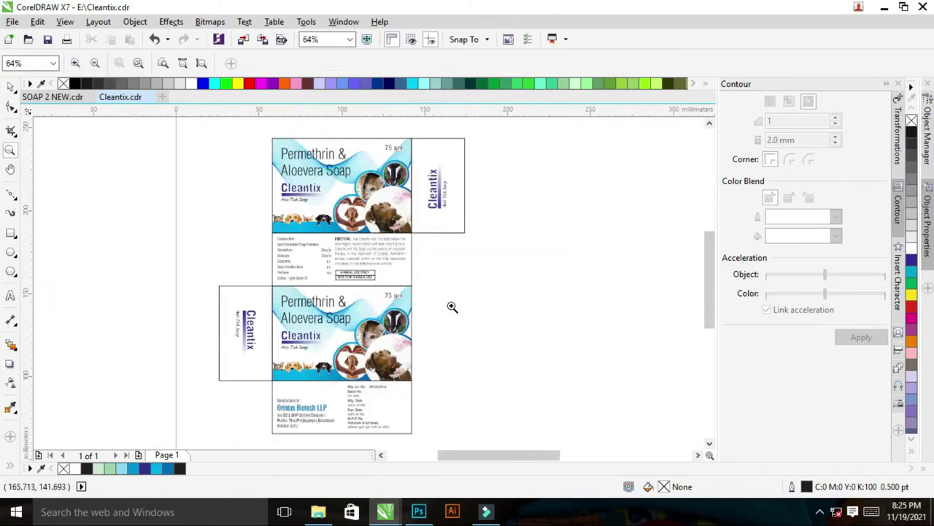
pyautogui.moveTo(258, 129); pyautogui.dragTo(473, 269)
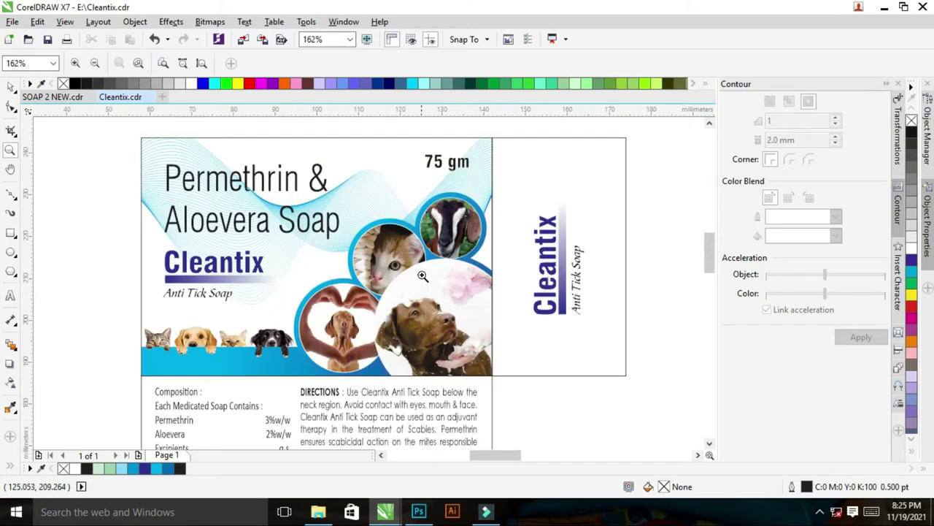
pyautogui.rightClick(324, 260)
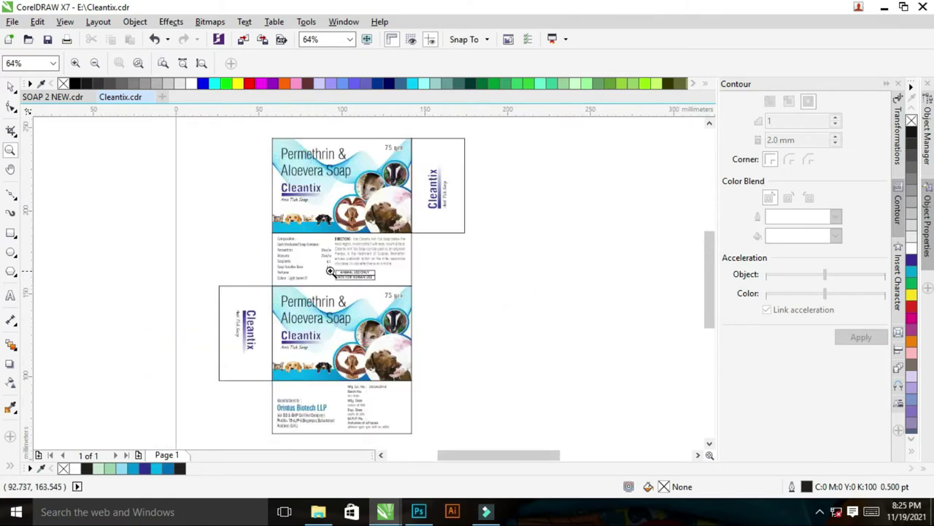
pyautogui.press('space')
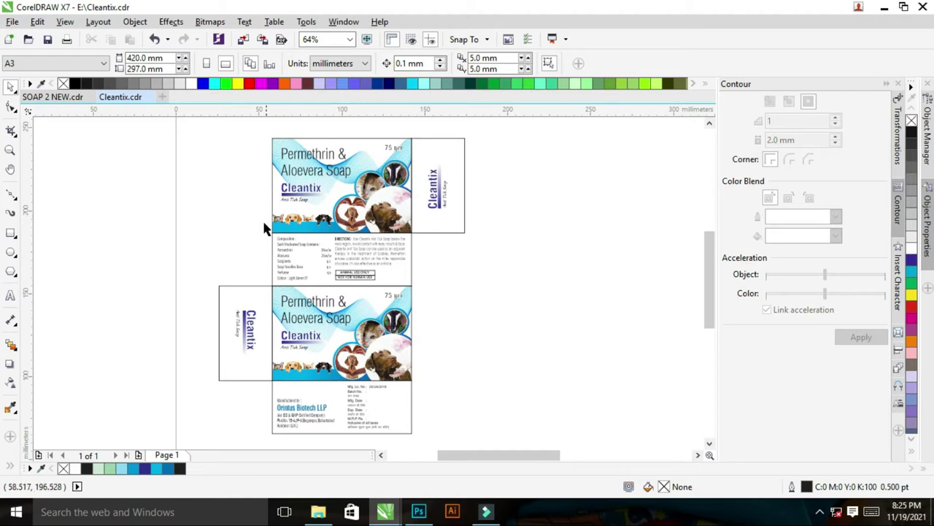
# Switch to the SOAP 2 NEW.cdr document and inspect the two blank soap boxes on their background.
pyautogui.click(51, 97)
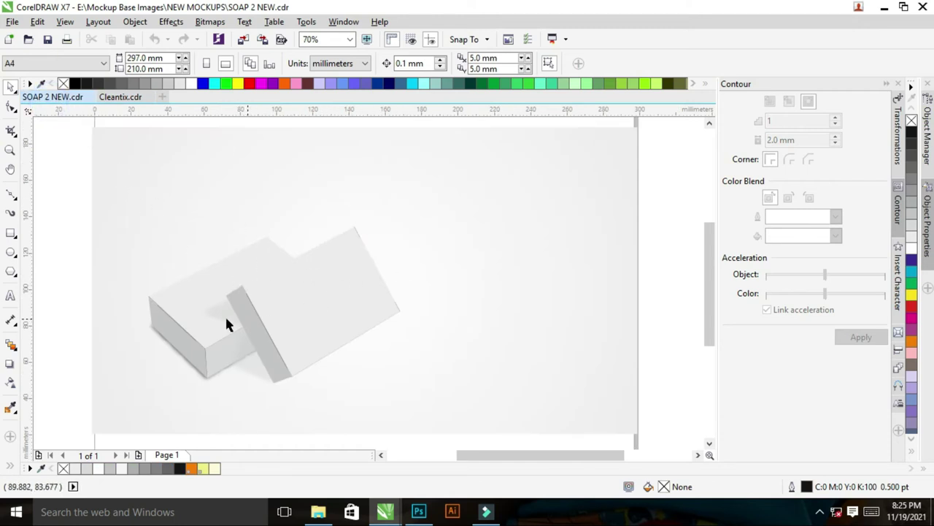
pyautogui.press('z')
pyautogui.moveTo(117, 175); pyautogui.dragTo(486, 425)
pyautogui.press('F3')
pyautogui.press('F3')
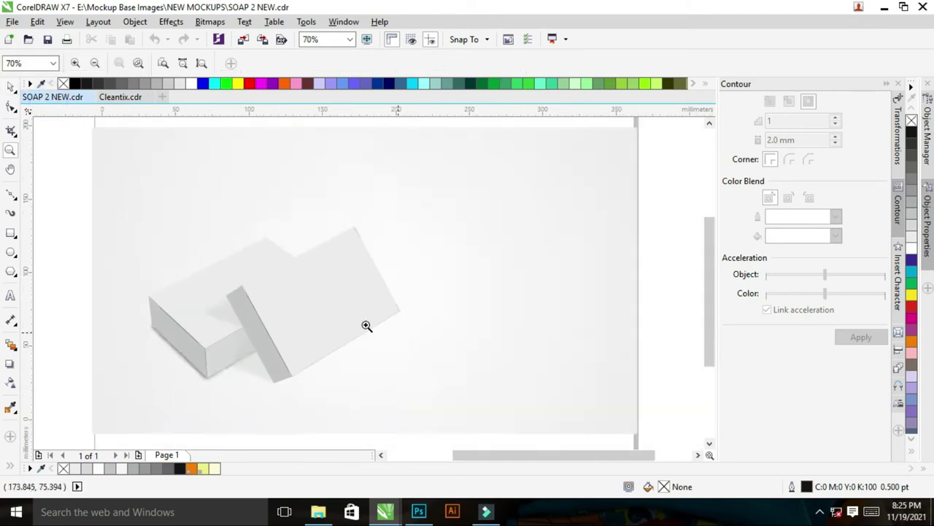
pyautogui.rightClick(366, 325)
pyautogui.press('space')
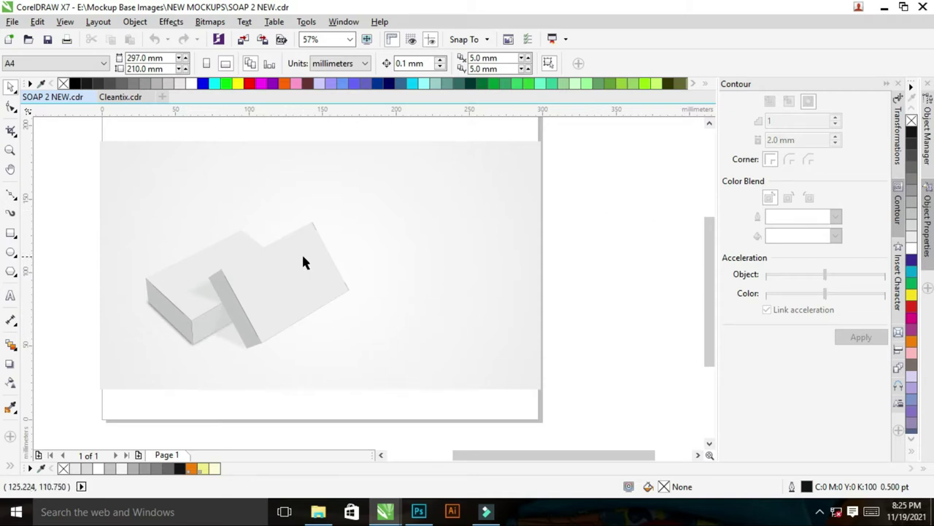
# Try moving the grouped soap boxes across the background, undo the move, and inspect the boxes up close.
pyautogui.moveTo(263, 278); pyautogui.dragTo(404, 261)
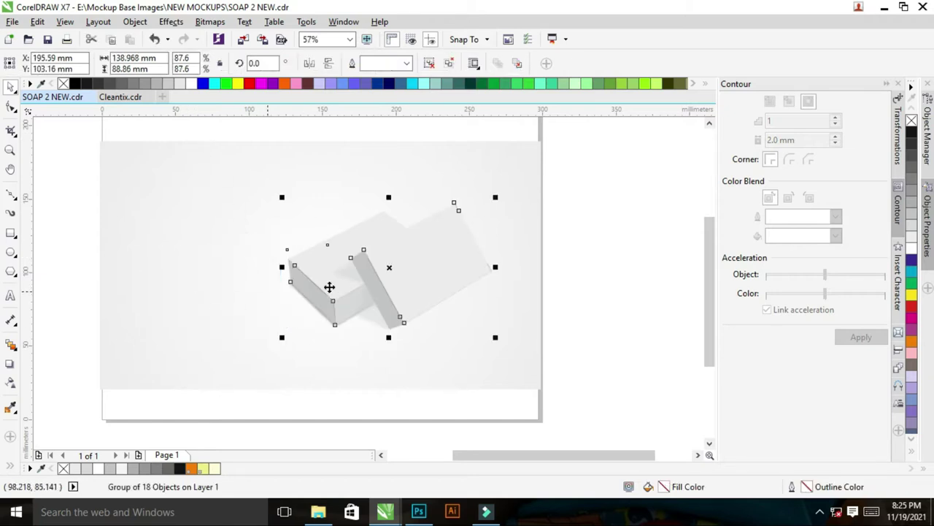
pyautogui.hotkey('ctrl', 'z')
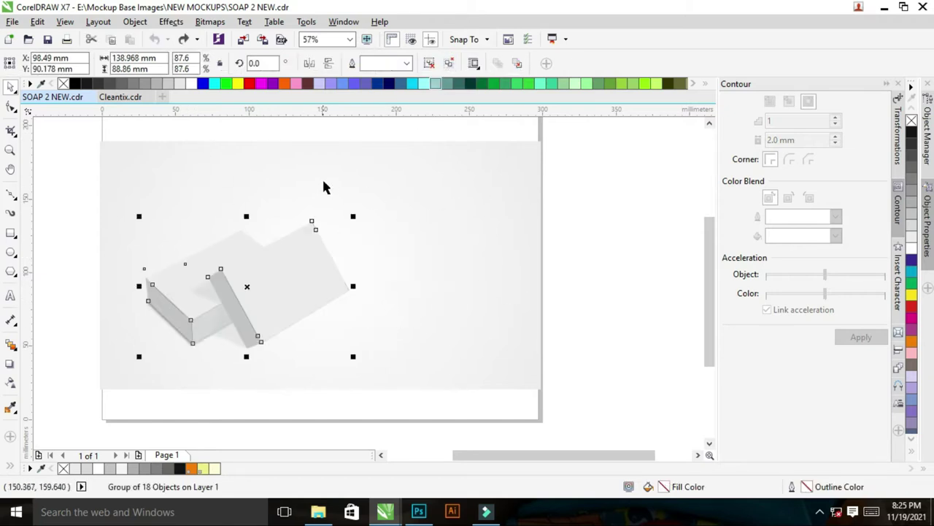
pyautogui.click(624, 245)
pyautogui.press('z')
pyautogui.moveTo(133, 212); pyautogui.dragTo(441, 371)
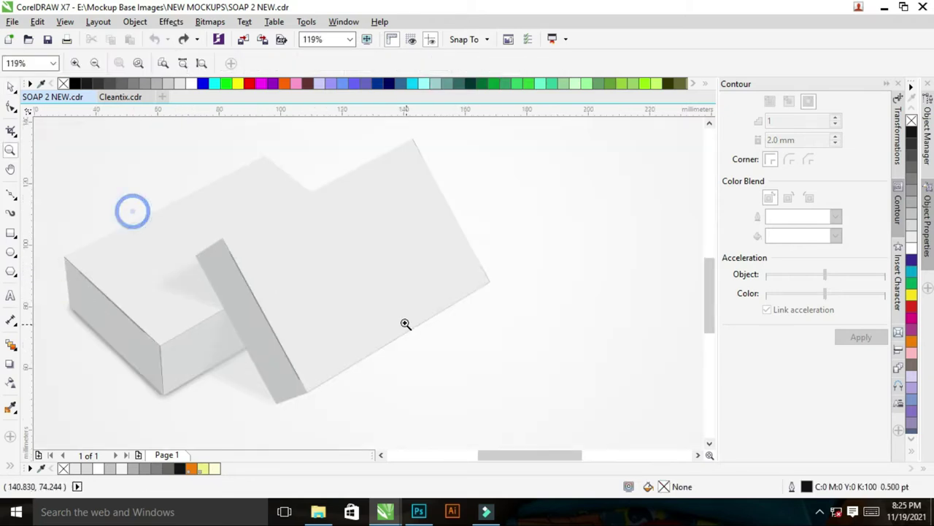
# Ungroup the soap box mockup so that the two boxes are separate objects.
pyautogui.press('F3')
pyautogui.press('space')
pyautogui.click(286, 279)
pyautogui.click(443, 64)
pyautogui.click(576, 219)
pyautogui.click(254, 285)
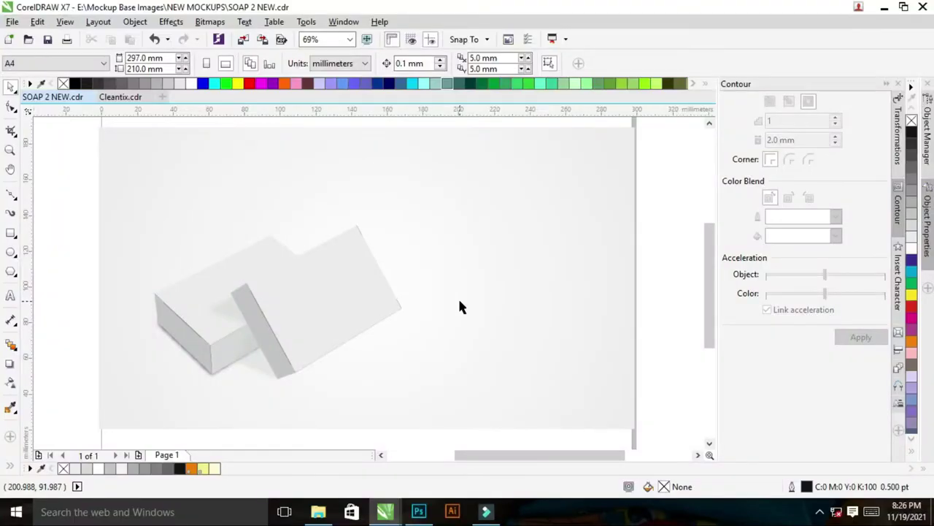
pyautogui.press('z')
pyautogui.scroll(-1, 292, 282)
pyautogui.press('space')
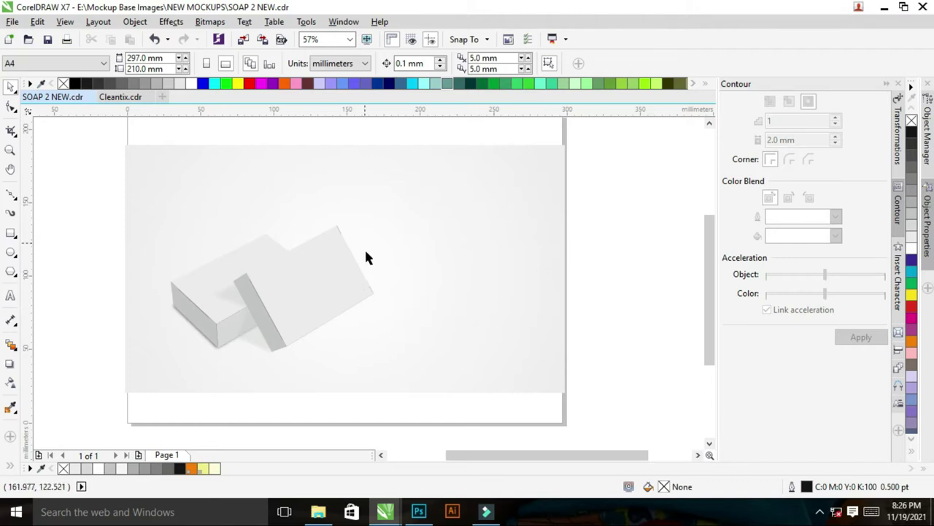
# Try moving the gray background rectangle, and undo the move each time.
pyautogui.moveTo(474, 250); pyautogui.dragTo(514, 300)
pyautogui.hotkey('ctrl', 'z')
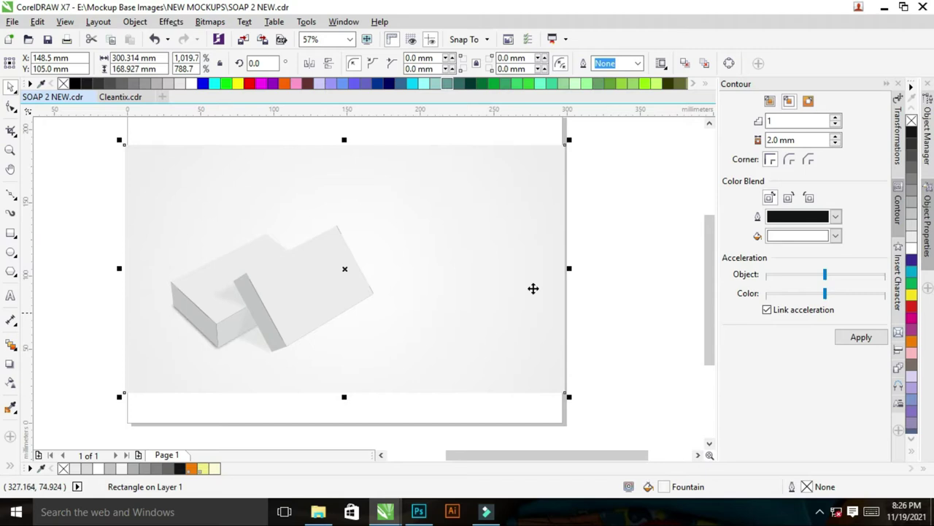
pyautogui.moveTo(489, 234); pyautogui.dragTo(574, 294)
pyautogui.hotkey('ctrl', 'z')
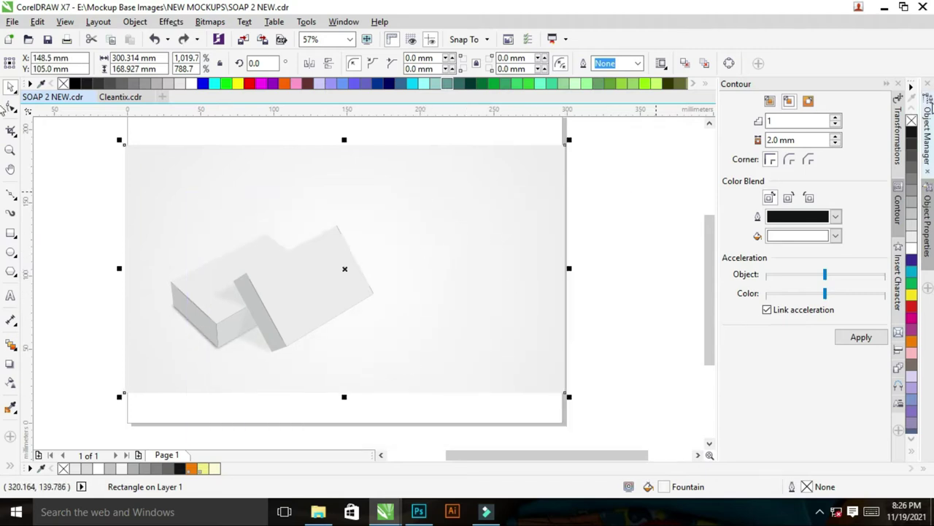
# Remove the fill from the selected full-size background rectangle, and undo the test move made after it.
pyautogui.click(913, 120)
pyautogui.moveTo(526, 206); pyautogui.dragTo(596, 296)
pyautogui.hotkey('ctrl', 'z')
pyautogui.press('F2')
pyautogui.rightClick(402, 323)
pyautogui.press('F2')
pyautogui.moveTo(133, 178); pyautogui.dragTo(537, 404)
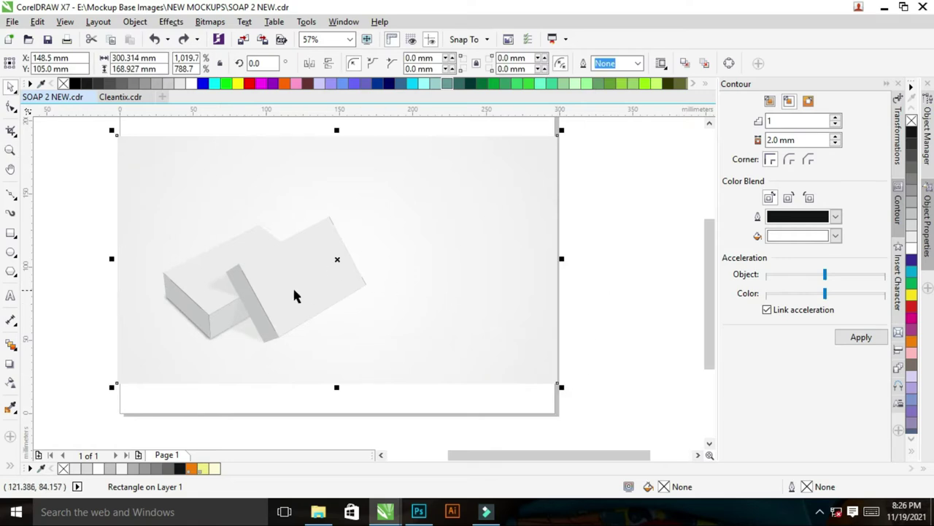
# Select the lying box together with the unfilled rectangle and set the export format to PNG - Portable Network Graphics.
pyautogui.moveTo(193, 271); pyautogui.dragTo(541, 309)
pyautogui.hotkey('ctrl', 'z')
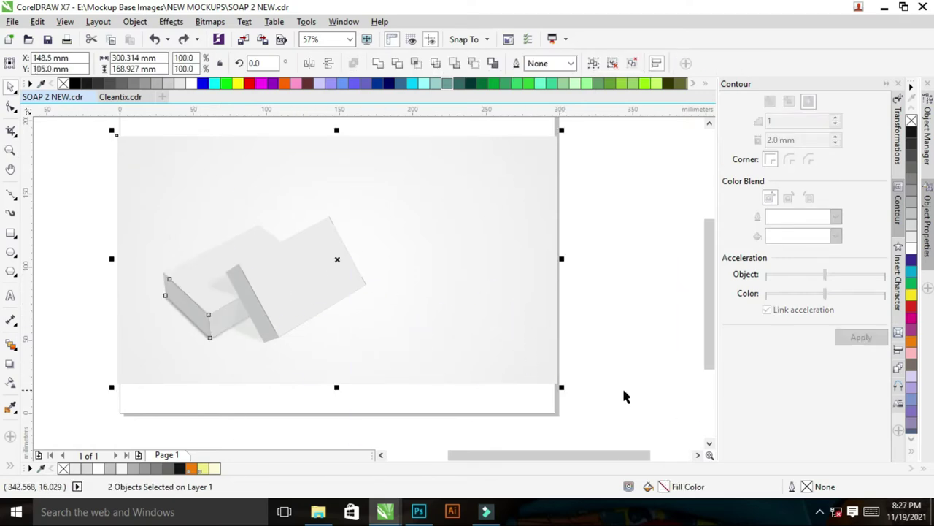
pyautogui.hotkey('ctrl', 'e')
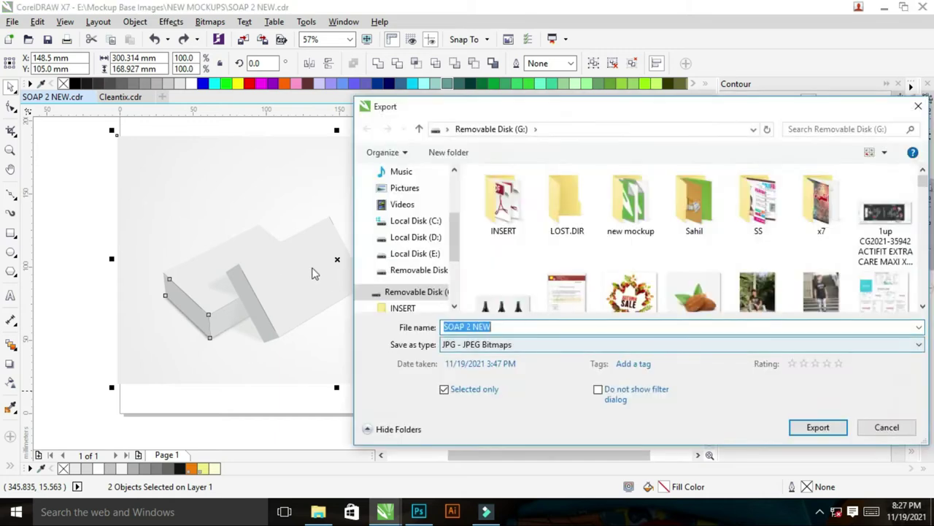
pyautogui.click(453, 345)
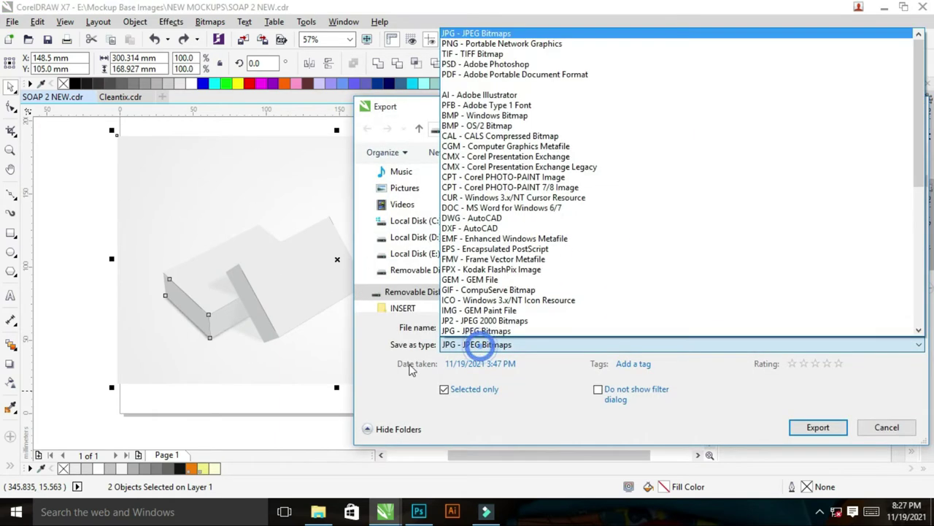
pyautogui.click(450, 46)
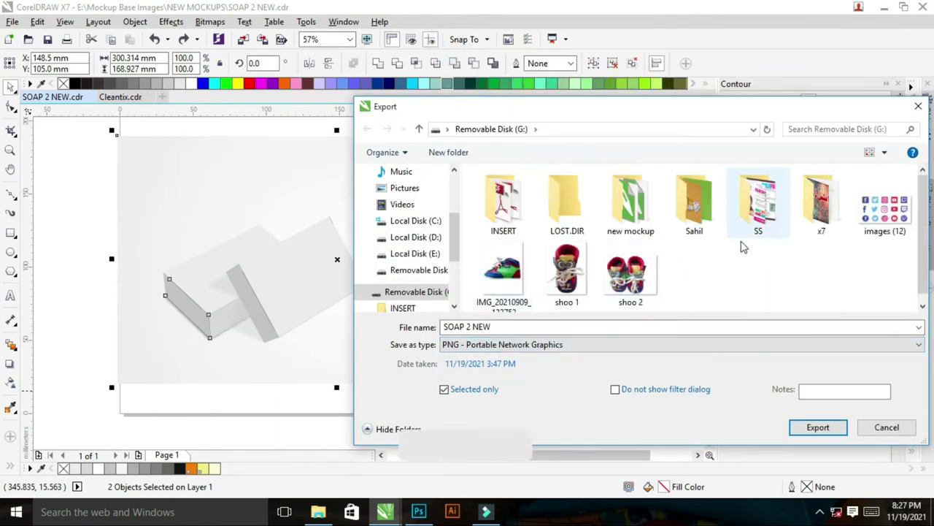
# Export the selection to the Desktop as soap 2, accepting the PNG settings with transparency and a resolution of 300.
pyautogui.scroll(5, 403, 222)
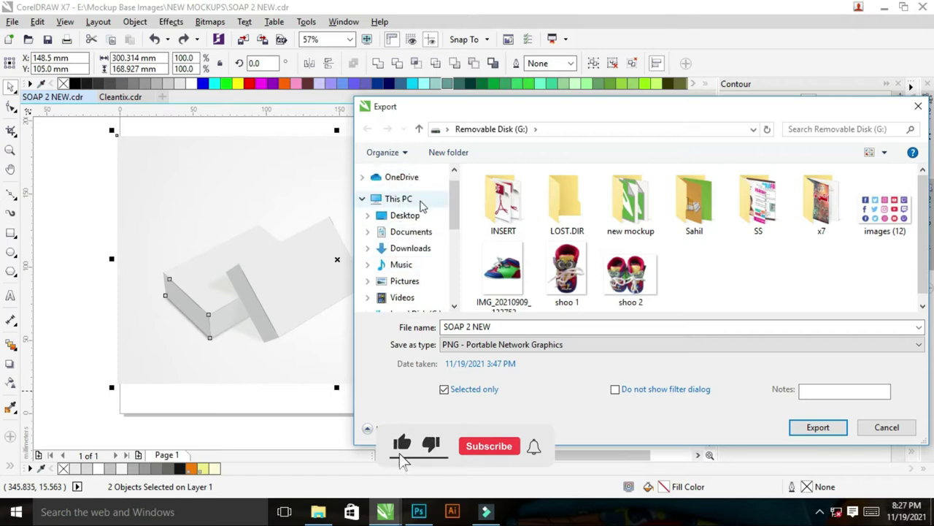
pyautogui.click(406, 215)
pyautogui.click(511, 326)
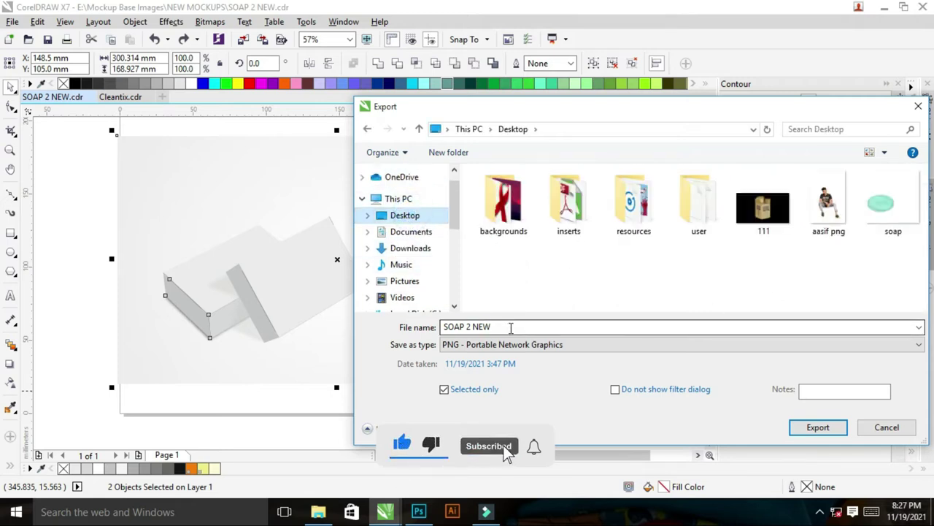
pyautogui.doubleClick(511, 326)
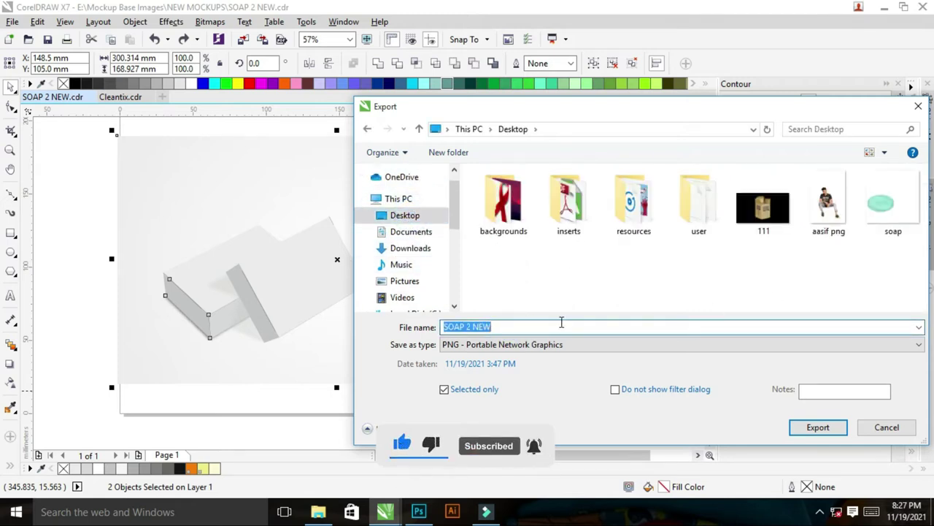
pyautogui.write('soap 2')
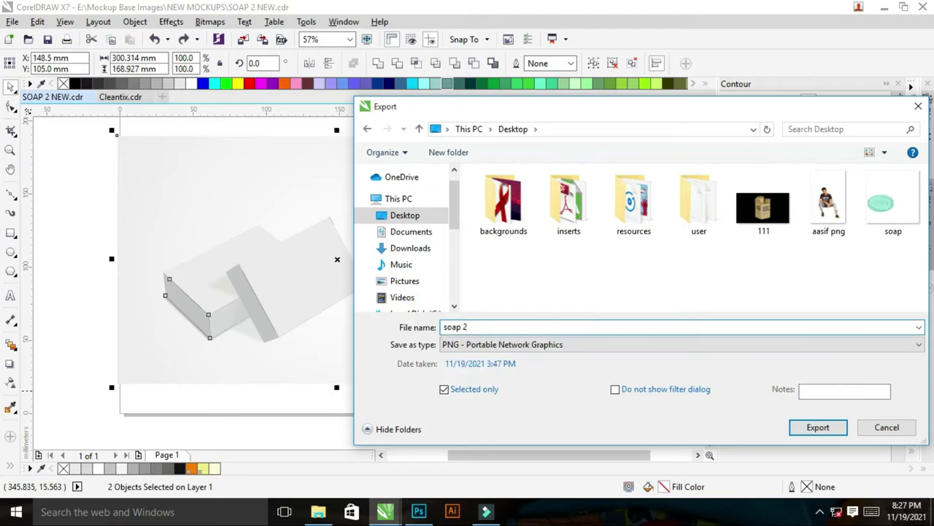
pyautogui.click(816, 430)
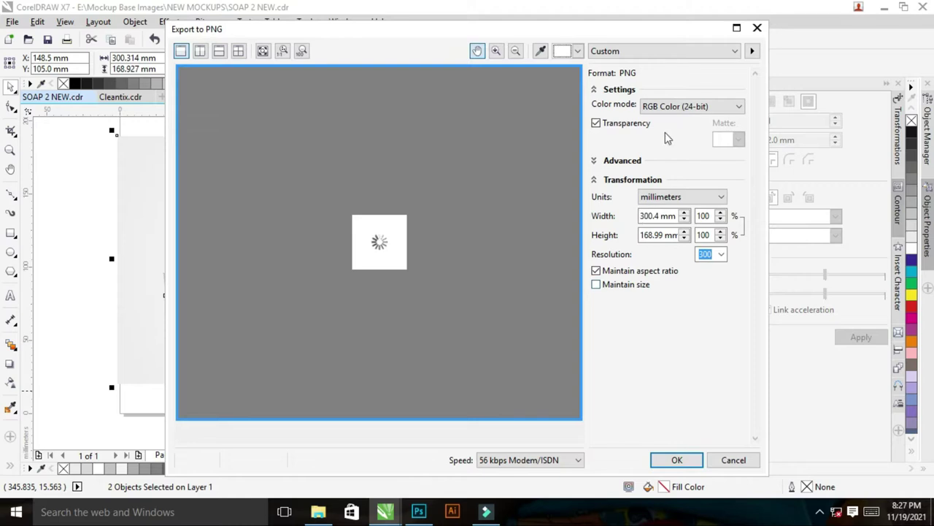
pyautogui.click(677, 460)
# Select the leaning box together with the unfilled full-size rectangle, and undo the test move of the selection.
pyautogui.click(194, 287)
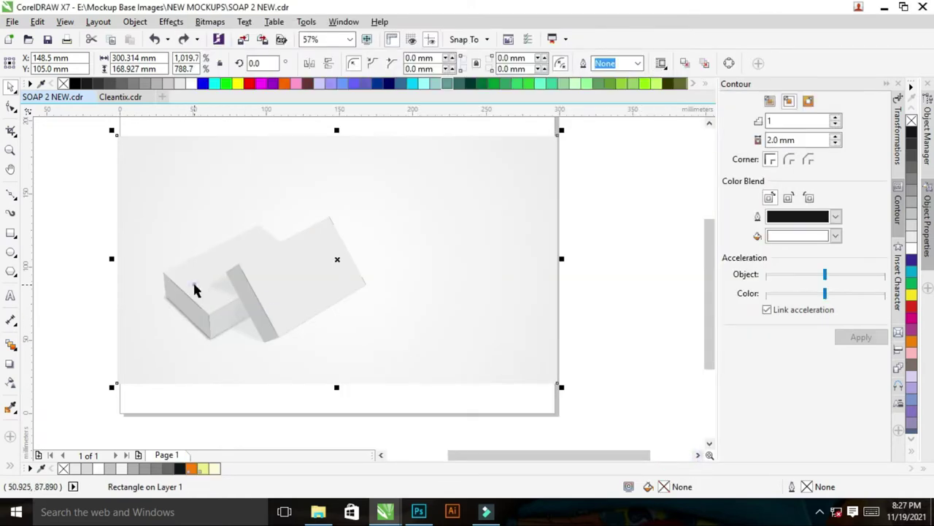
pyautogui.keyDown('shift'); pyautogui.click(342, 284); pyautogui.keyUp('shift')
pyautogui.moveTo(339, 288); pyautogui.dragTo(557, 336)
pyautogui.hotkey('ctrl', 'z')
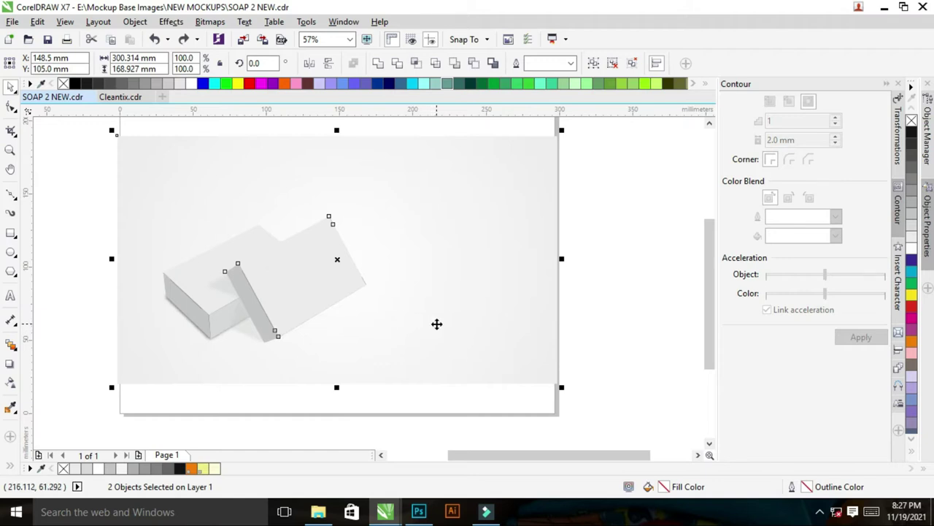
# Export the selected leaning box to the Desktop as the PNG SOAP 1 in RGB Color (24-bit), and clear the selection.
pyautogui.hotkey('ctrl', 'e')
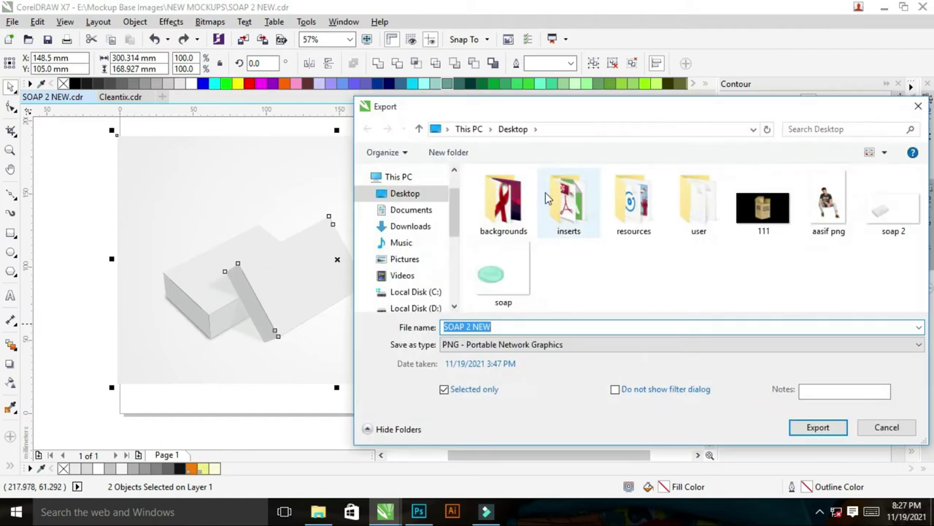
pyautogui.click(511, 325)
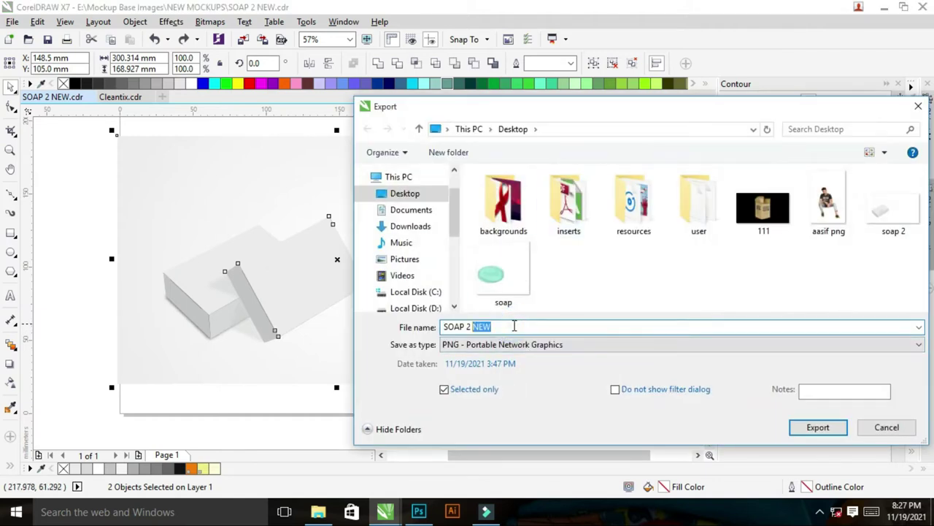
pyautogui.write('1')
pyautogui.press('Return')
pyautogui.click(660, 111)
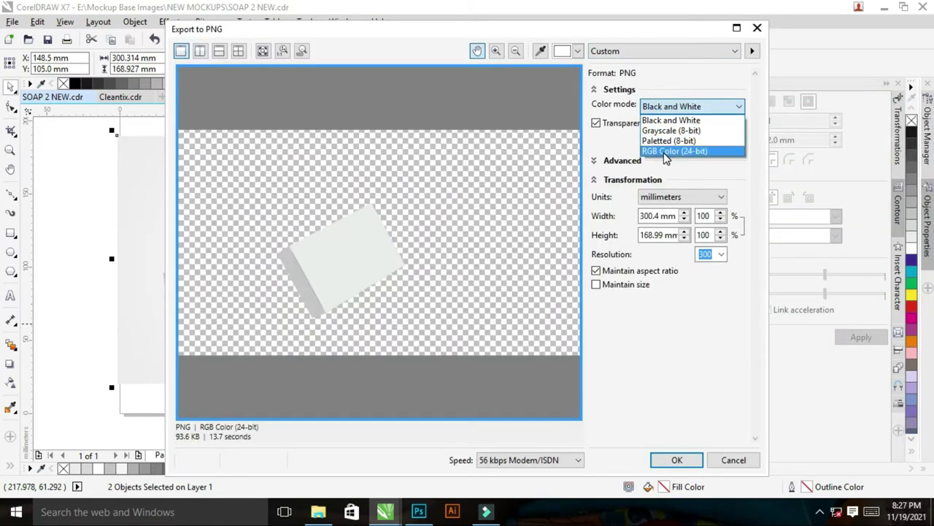
pyautogui.click(664, 151)
pyautogui.click(677, 459)
pyautogui.click(627, 318)
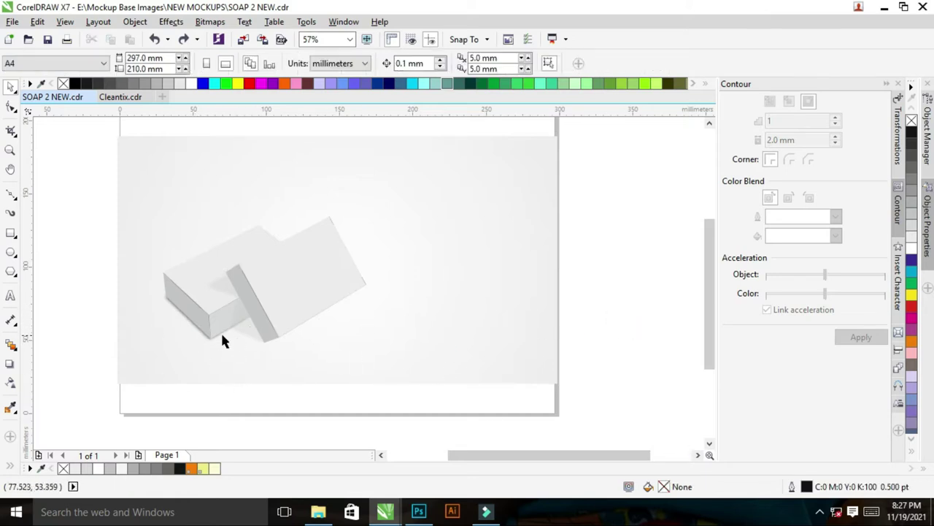
pyautogui.moveTo(197, 333); pyautogui.dragTo(170, 386)
pyautogui.hotkey('ctrl', 'z')
pyautogui.hotkey('ctrl', 'a')
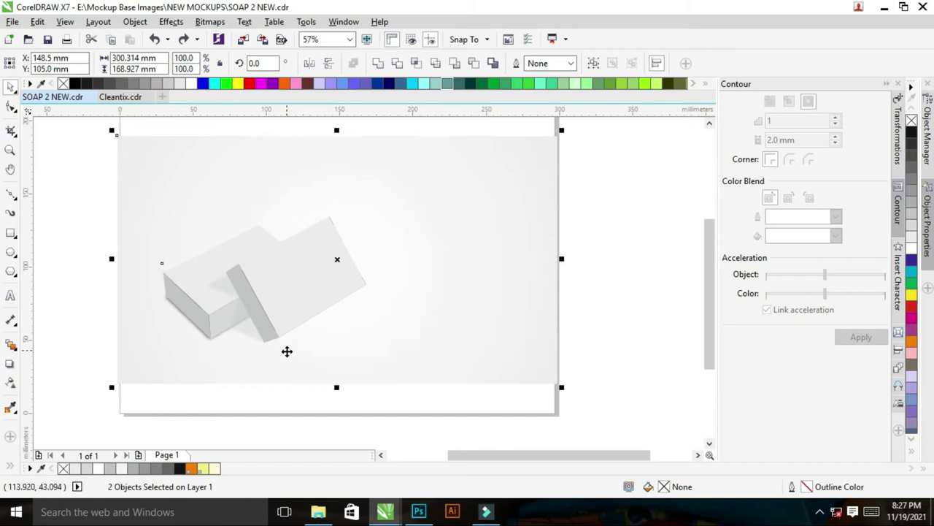
pyautogui.click(249, 433)
# Select both box shadows together with the unfilled full-size rectangle, and undo the test move of the three objects.
pyautogui.moveTo(247, 328); pyautogui.dragTo(254, 378)
pyautogui.keyDown('shift'); pyautogui.click(177, 313); pyautogui.keyUp('shift')
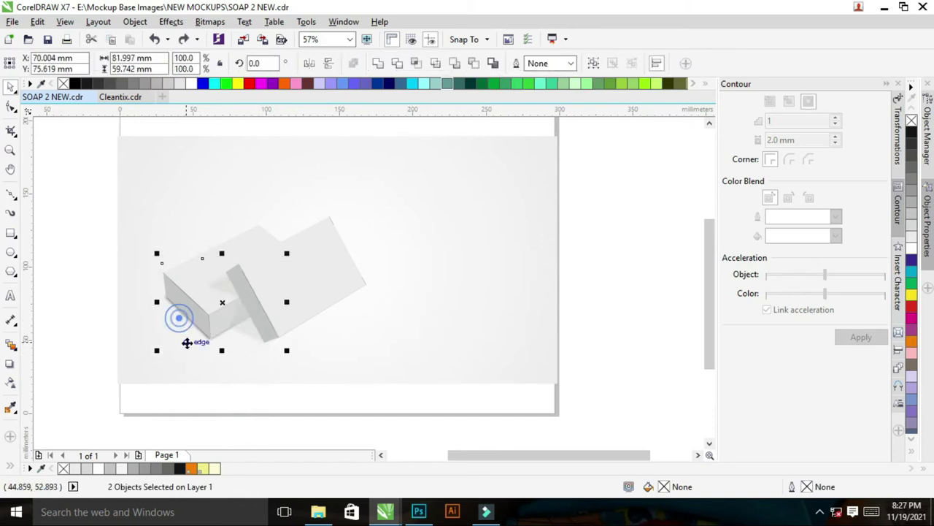
pyautogui.keyDown('shift'); pyautogui.click(478, 284); pyautogui.keyUp('shift')
pyautogui.click(418, 257)
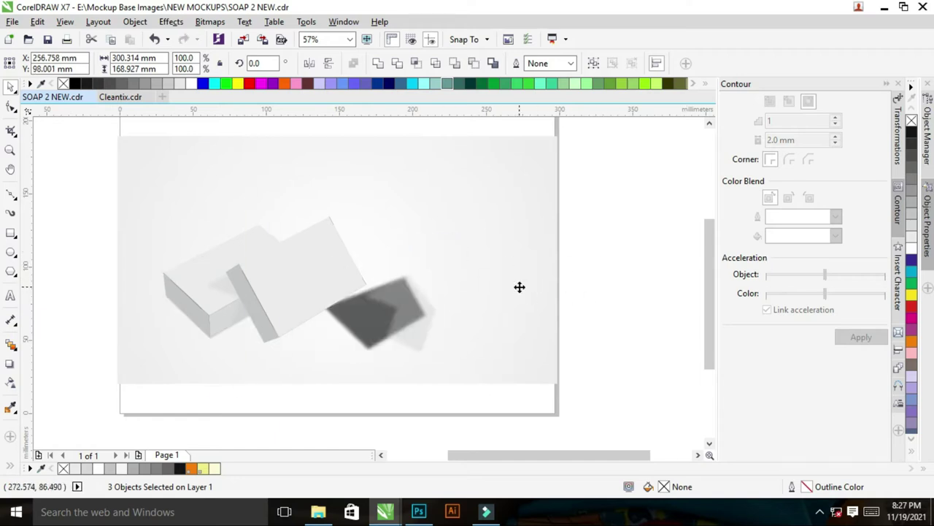
pyautogui.hotkey('ctrl', 'z')
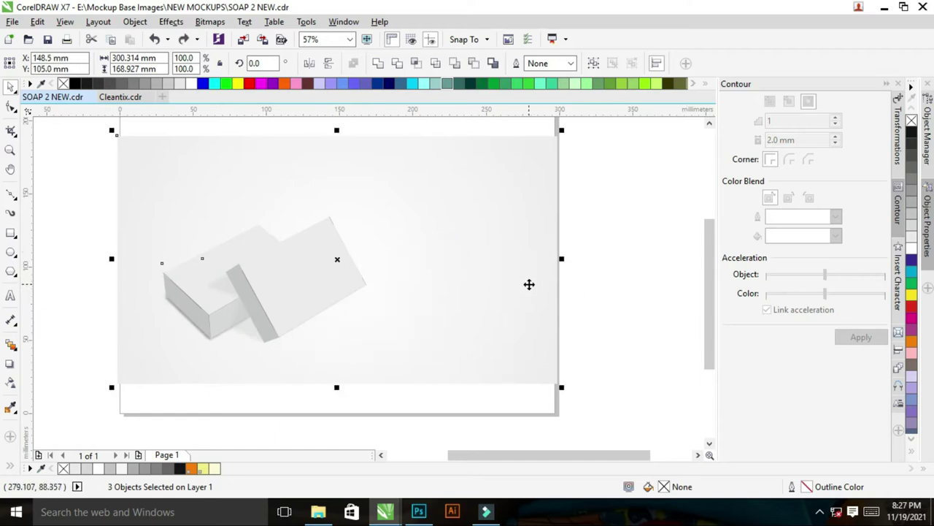
# Export the selected shadows and rectangle to the Desktop as a PNG - Portable Network Graphics file, and clear the selection.
pyautogui.hotkey('ctrl', 'e')
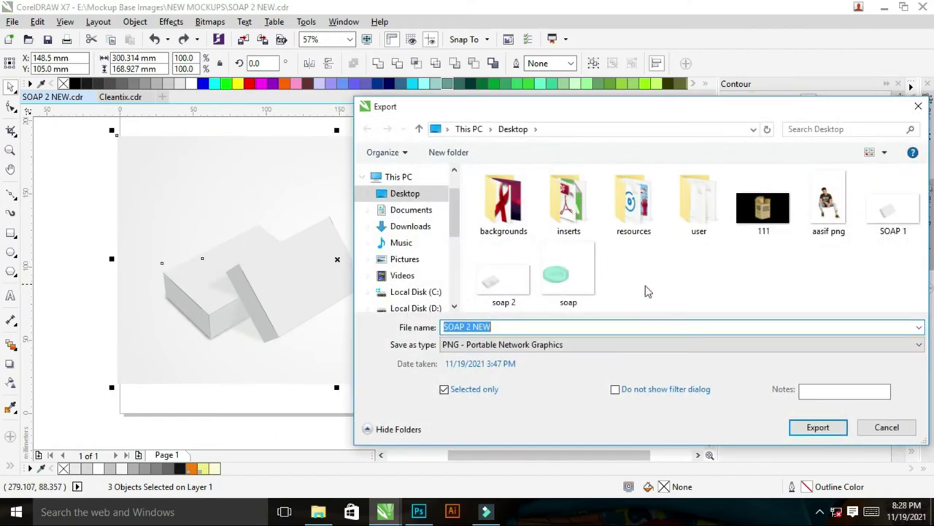
pyautogui.click(816, 425)
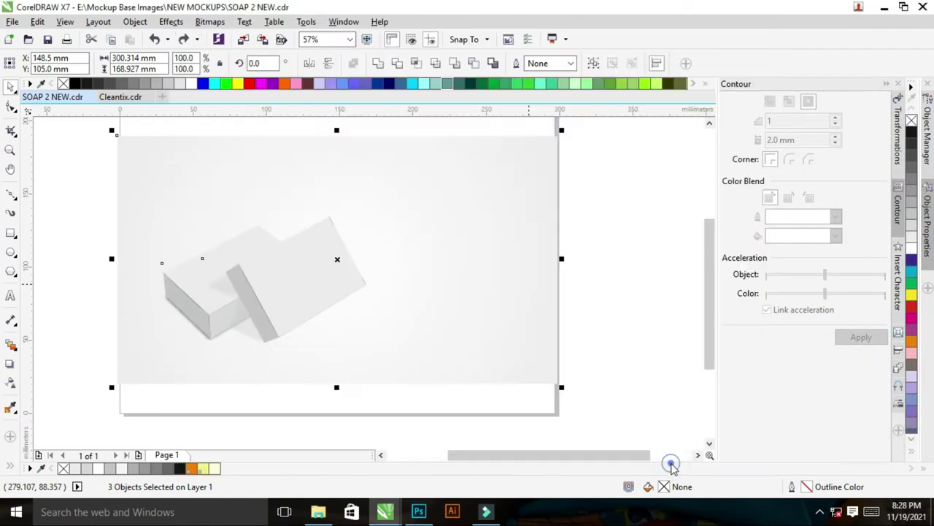
pyautogui.click(677, 460)
pyautogui.click(609, 323)
# Select the fountain-filled background rectangle and set up its export to the Desktop as JPG - JPEG Bitmaps.
pyautogui.click(492, 255)
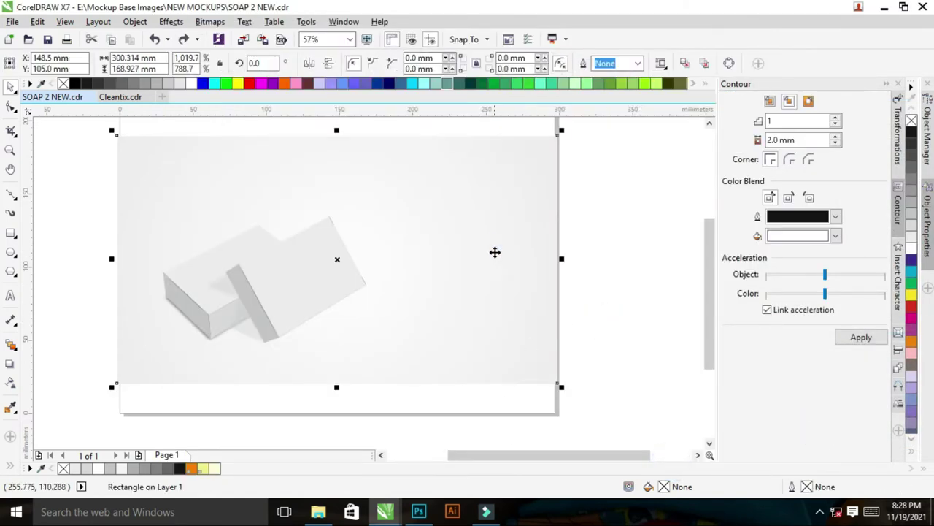
pyautogui.moveTo(453, 220); pyautogui.dragTo(596, 304)
pyautogui.hotkey('ctrl', 'z')
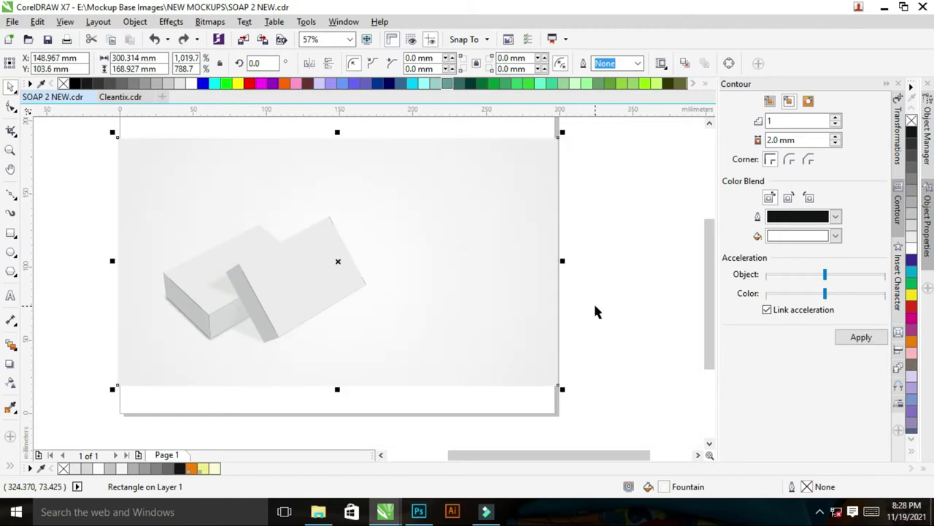
pyautogui.hotkey('ctrl', 'e')
pyautogui.click(526, 345)
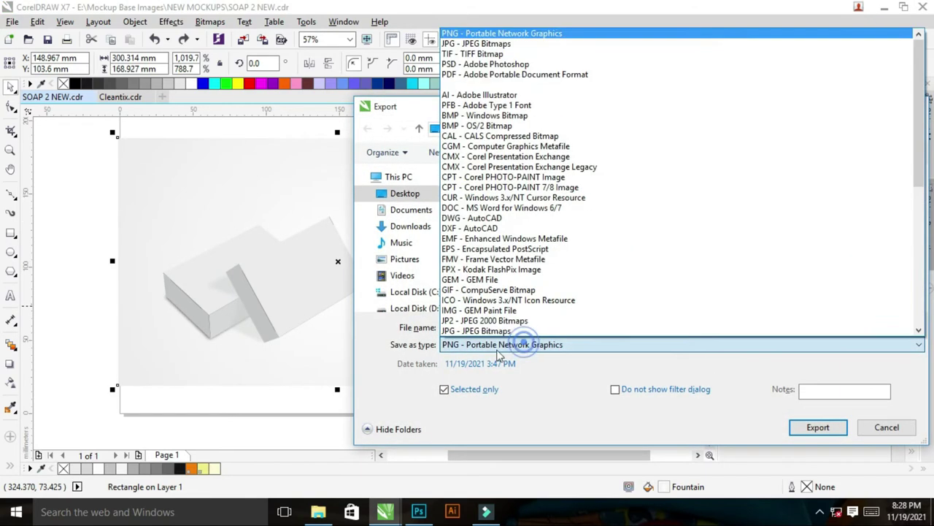
pyautogui.click(522, 328)
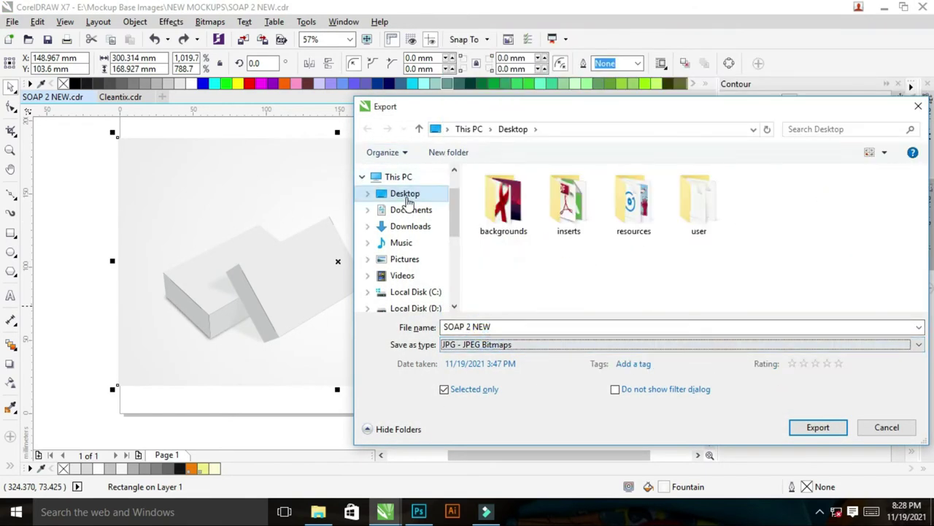
pyautogui.click(405, 194)
# Export the background rectangle under the file name BG in RGB Color (24-bit), and clear the selection.
pyautogui.click(521, 326)
pyautogui.write('bg')
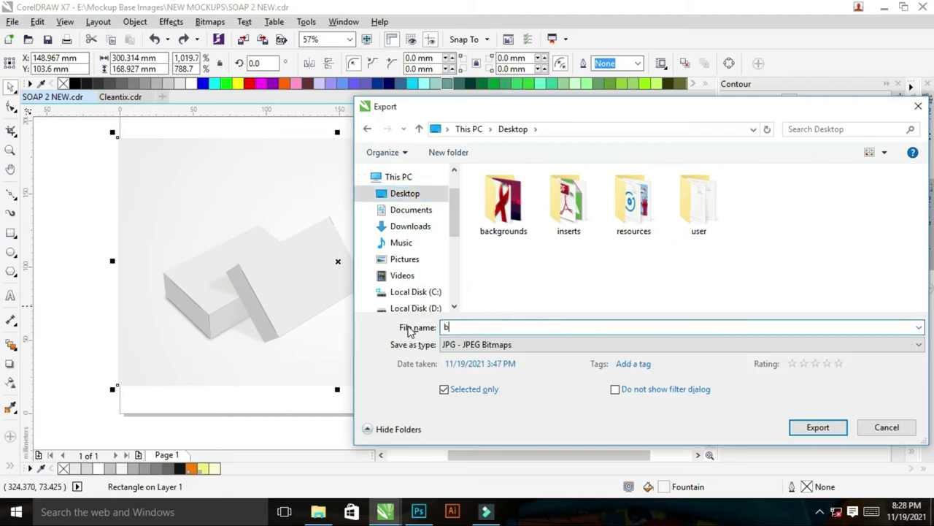
pyautogui.press('BackSpace')
pyautogui.press('BackSpace')
pyautogui.write('BG')
pyautogui.press('Return')
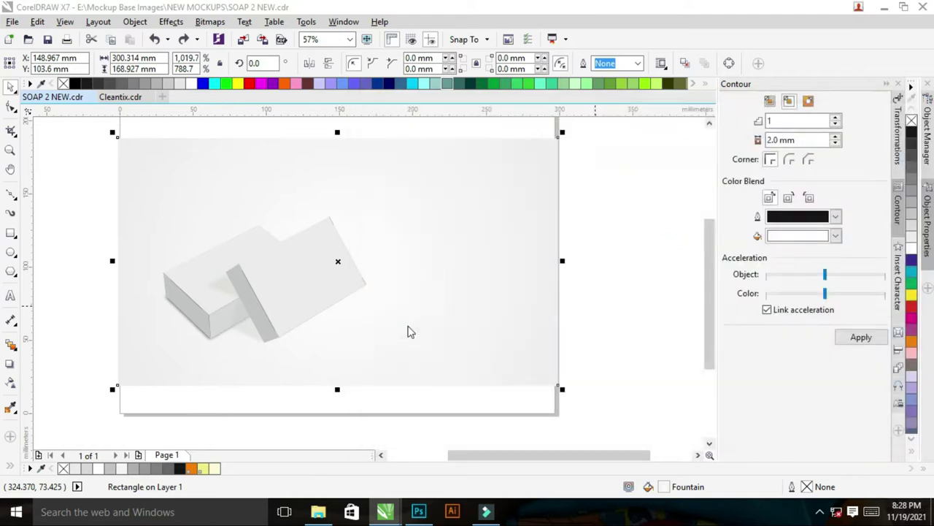
pyautogui.click(810, 100)
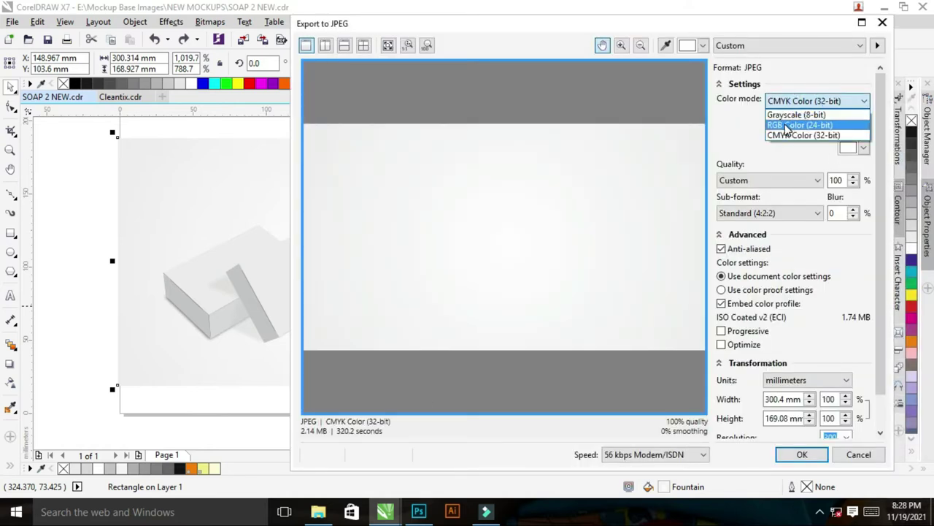
pyautogui.click(802, 125)
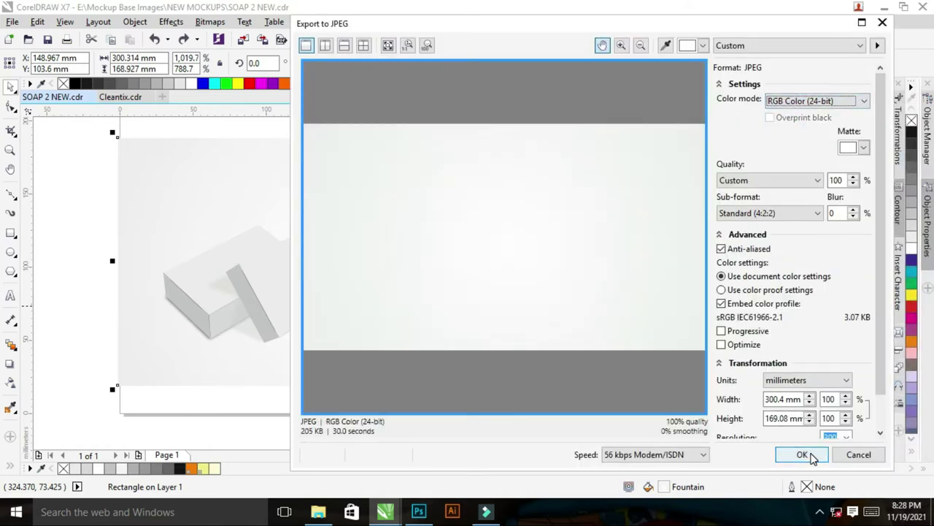
pyautogui.click(810, 454)
pyautogui.click(610, 275)
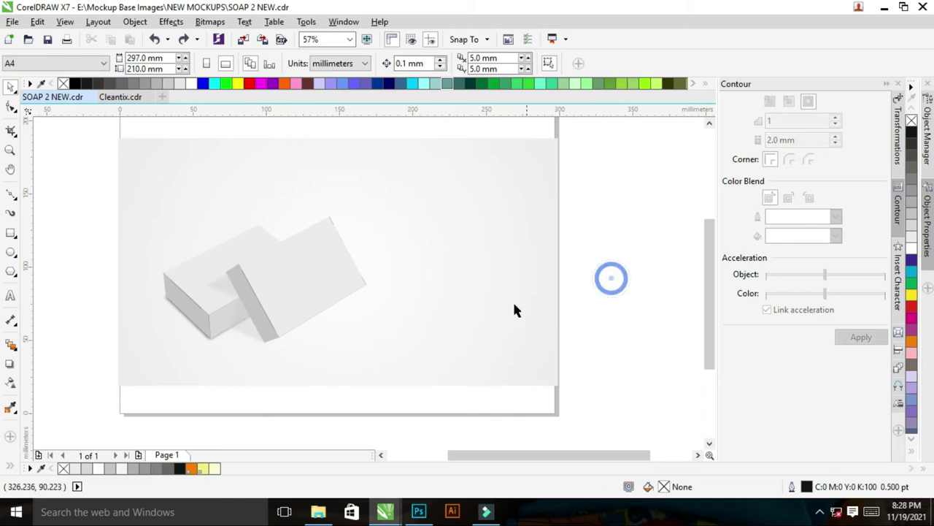
# Switch to the Cleantix.cdr document and remove the outline from the upper front panel's rectangle.
pyautogui.click(120, 96)
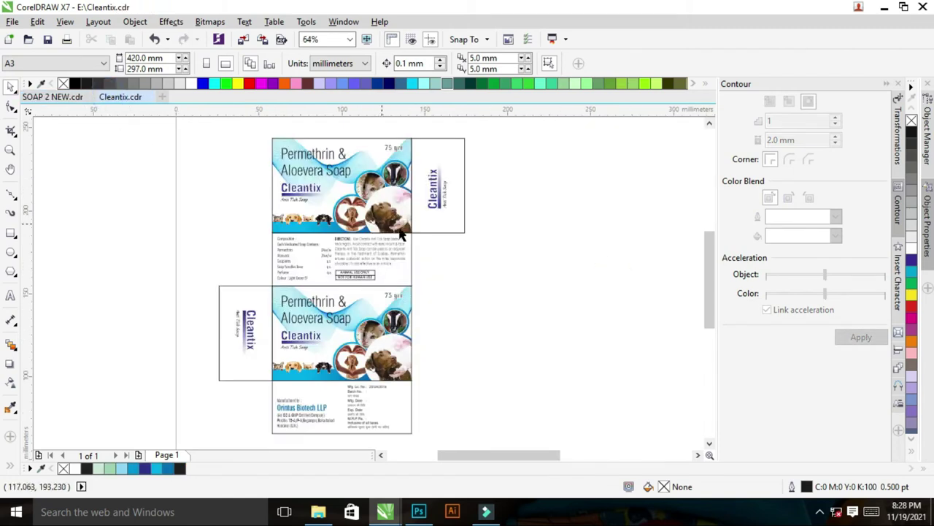
pyautogui.moveTo(106, 196); pyautogui.dragTo(325, 332)
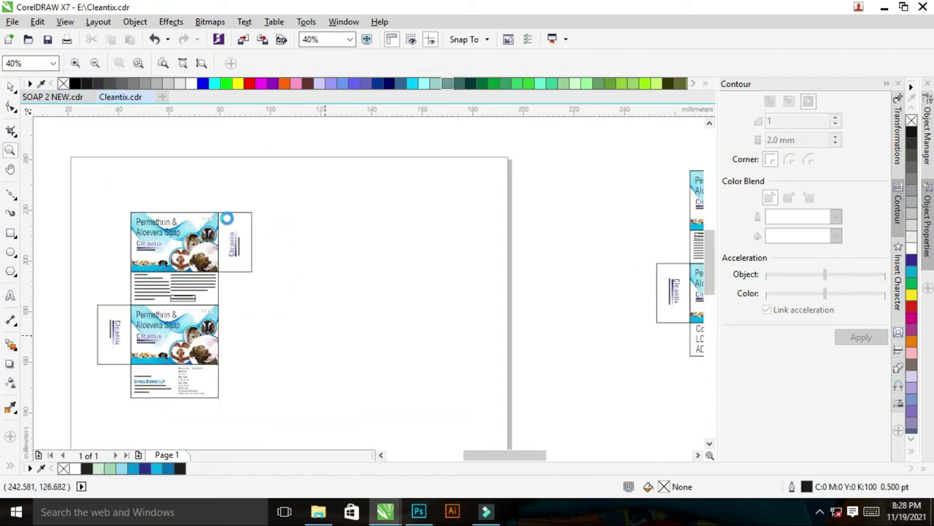
pyautogui.click(94, 140)
pyautogui.press('space')
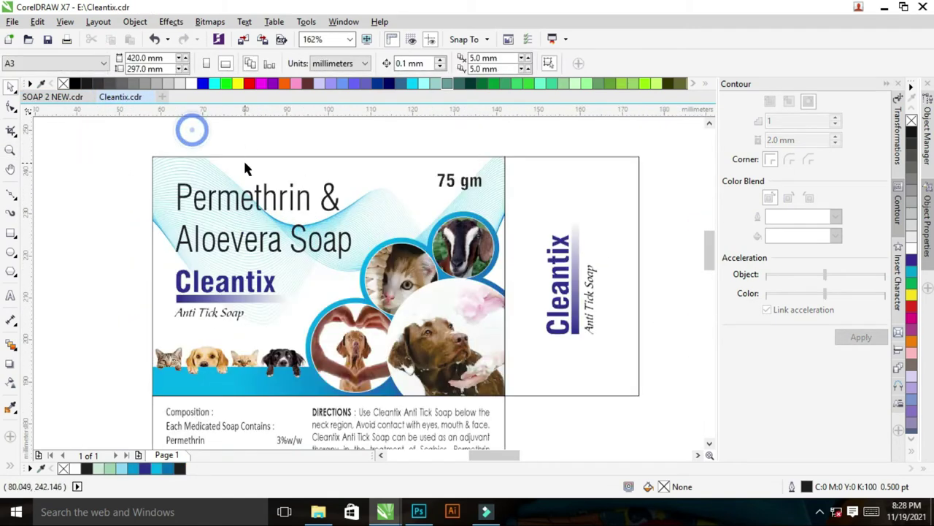
pyautogui.click(244, 159)
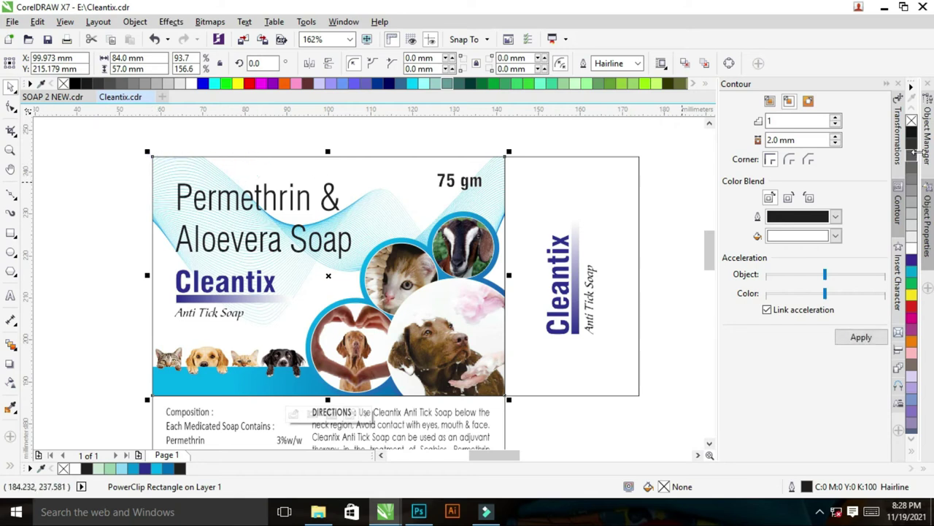
pyautogui.rightClick(912, 122)
# Select all the upper front panel artwork and export it to the Desktop as the JPEG Cleantix FRONT in RGB Color (24-bit).
pyautogui.moveTo(112, 136); pyautogui.dragTo(518, 397)
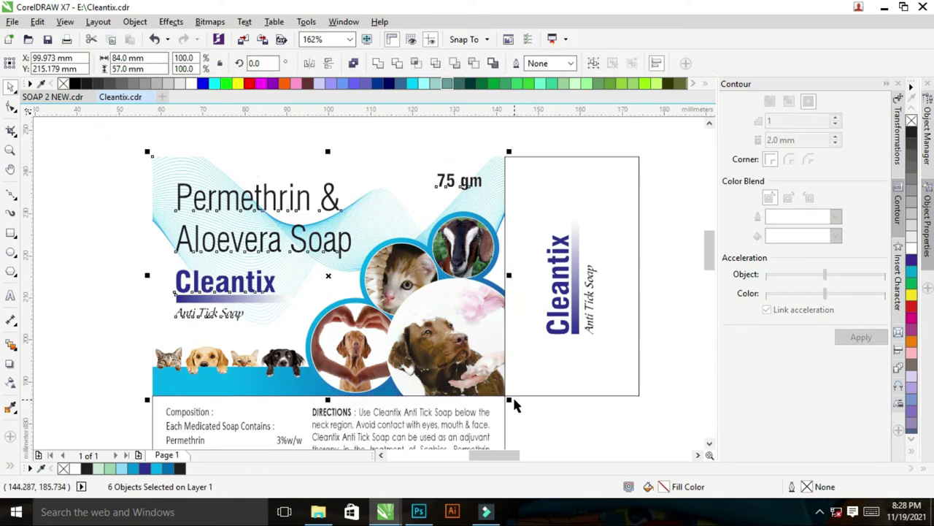
pyautogui.hotkey('ctrl', 'e')
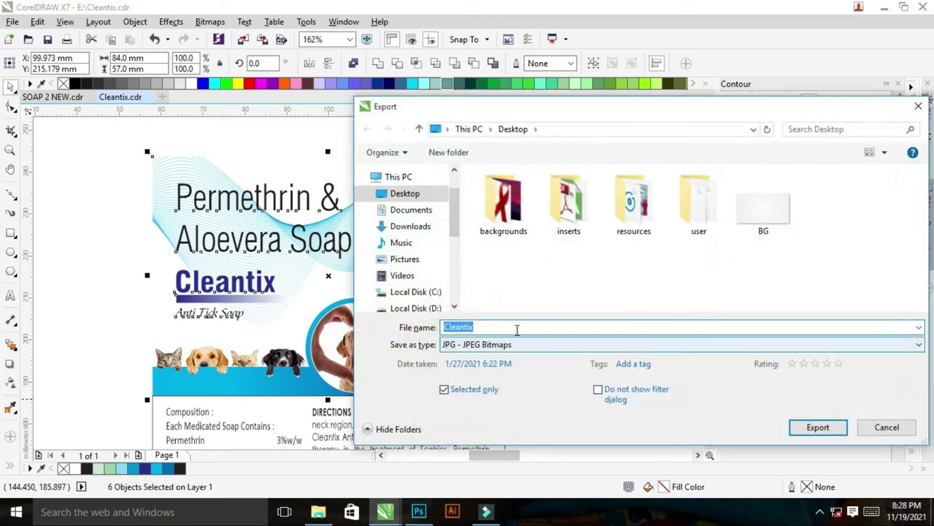
pyautogui.click(486, 329)
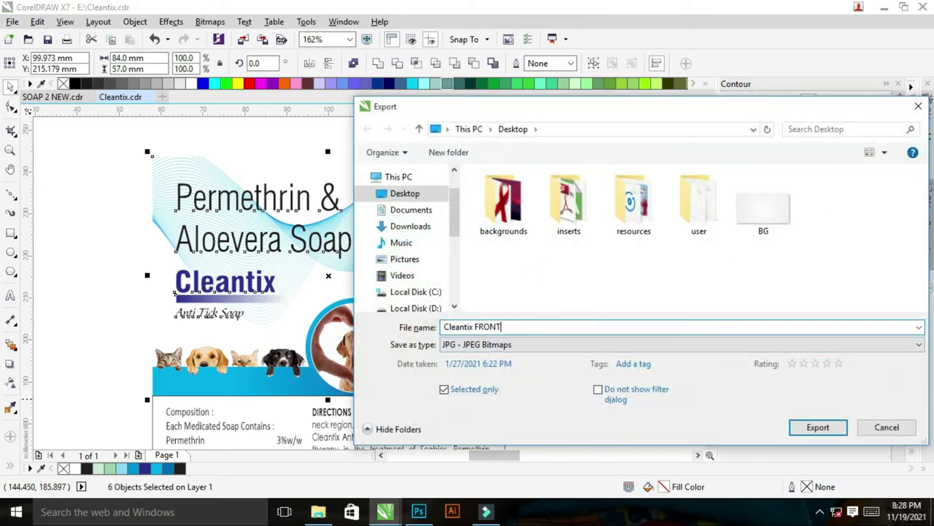
pyautogui.press('Return')
pyautogui.click(789, 101)
pyautogui.click(789, 125)
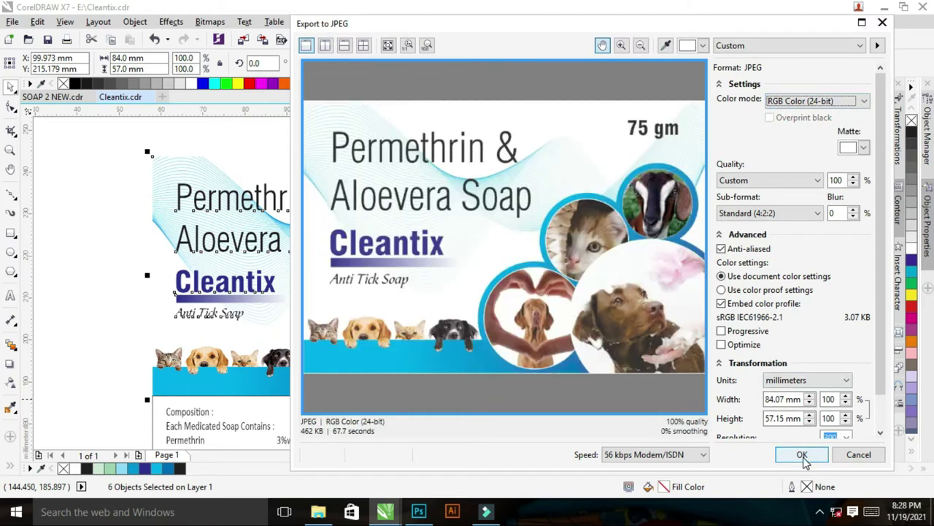
pyautogui.click(803, 456)
# Remove the outline from the side panel beside the upper front panel, and select all of that panel's artwork.
pyautogui.click(544, 161)
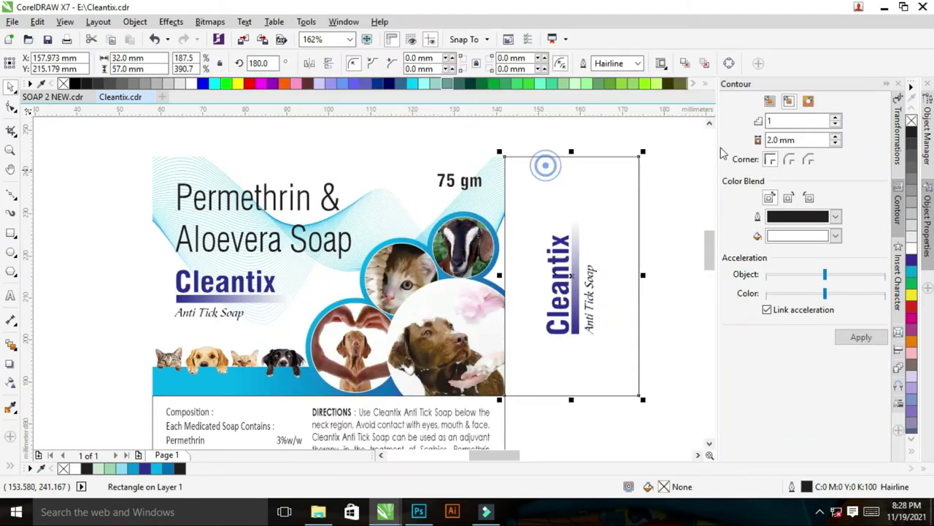
pyautogui.rightClick(912, 120)
pyautogui.moveTo(500, 126); pyautogui.dragTo(669, 414)
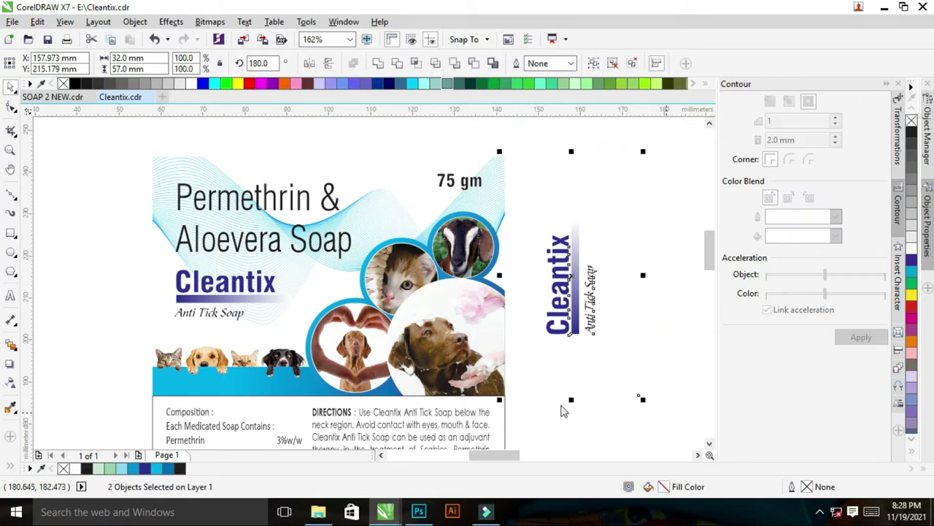
# Export the selected side panel to the Desktop as the JPEG Cleantix SIDE in RGB Color (24-bit).
pyautogui.hotkey('ctrl', 'e')
pyautogui.click(483, 326)
pyautogui.write('S')
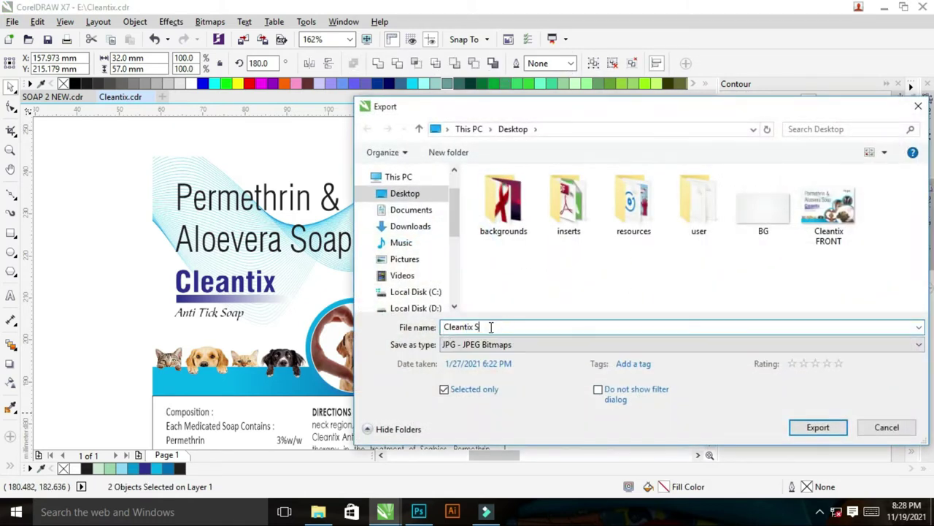
pyautogui.press('Return')
pyautogui.click(811, 103)
pyautogui.click(783, 127)
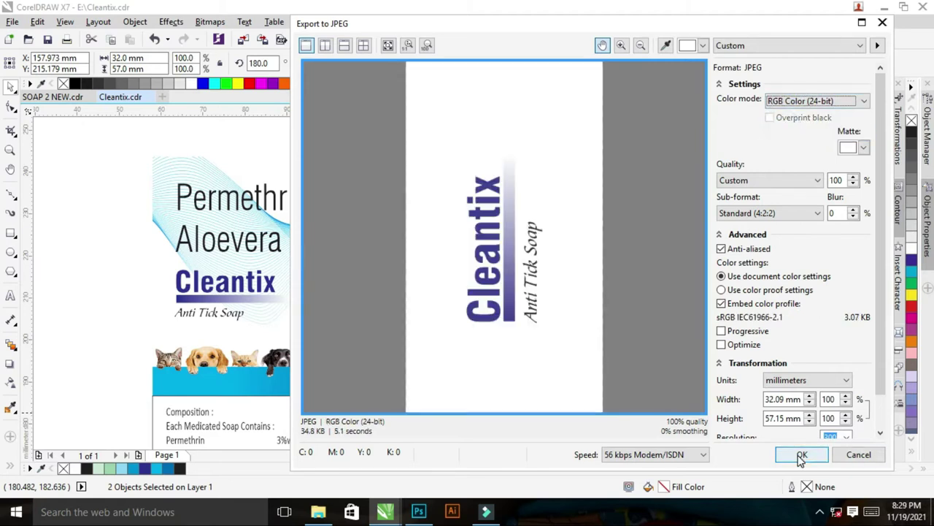
pyautogui.click(802, 454)
# Remove the outline from the composition and directions panel, and select all of its artwork for export.
pyautogui.press('F3')
pyautogui.moveTo(94, 261); pyautogui.dragTo(526, 414)
pyautogui.press('space')
pyautogui.click(444, 330)
pyautogui.click(446, 334)
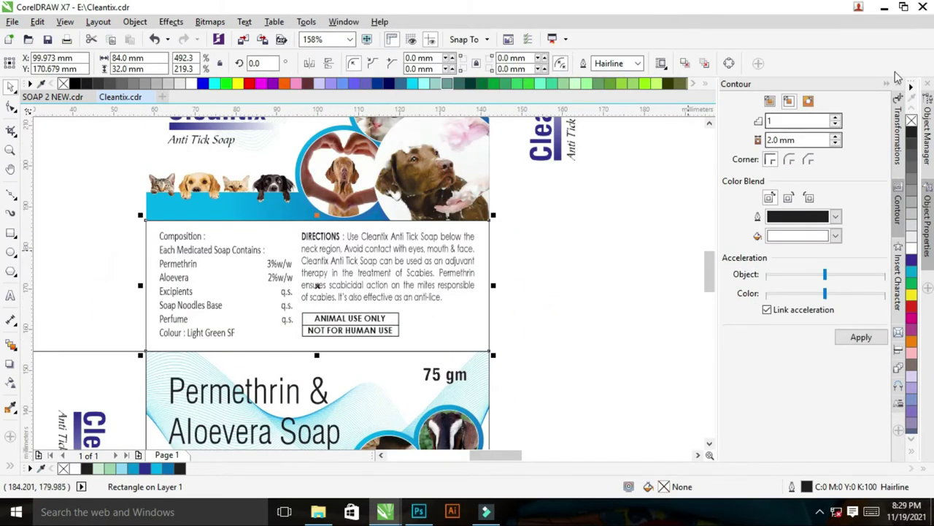
pyautogui.moveTo(119, 206); pyautogui.dragTo(553, 354)
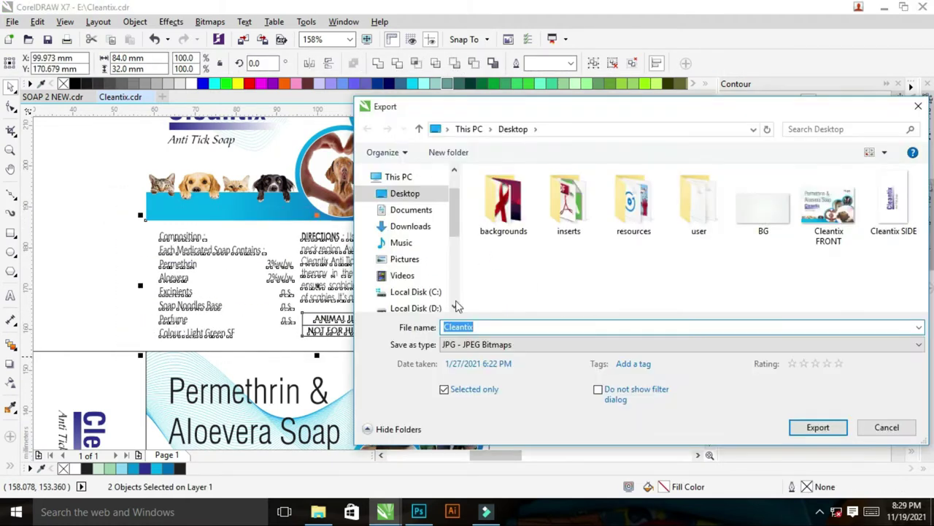
# Export the selected composition panel to the Desktop as the JPEG Cleantix COMPOSITION in RGB Color (24-bit), and deselect the artwork.
pyautogui.click(536, 327)
pyautogui.write('COMPOSITION')
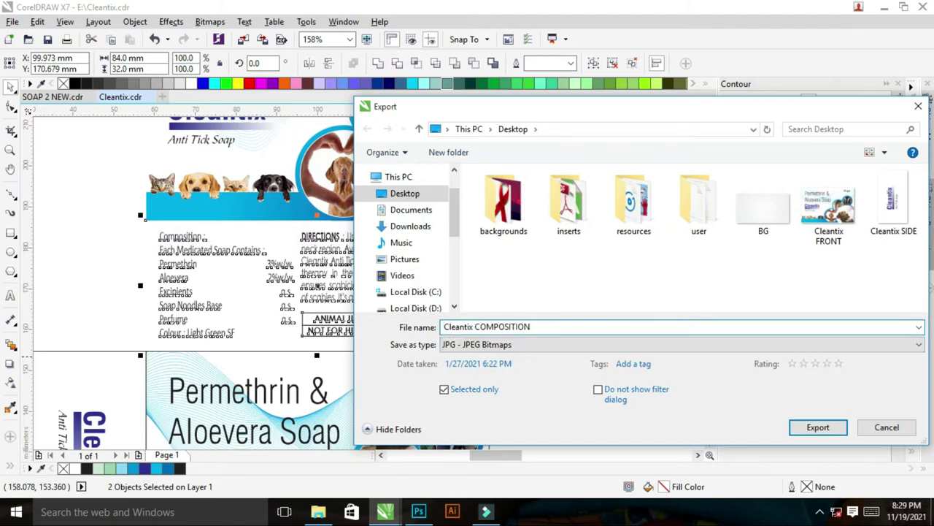
pyautogui.press('Return')
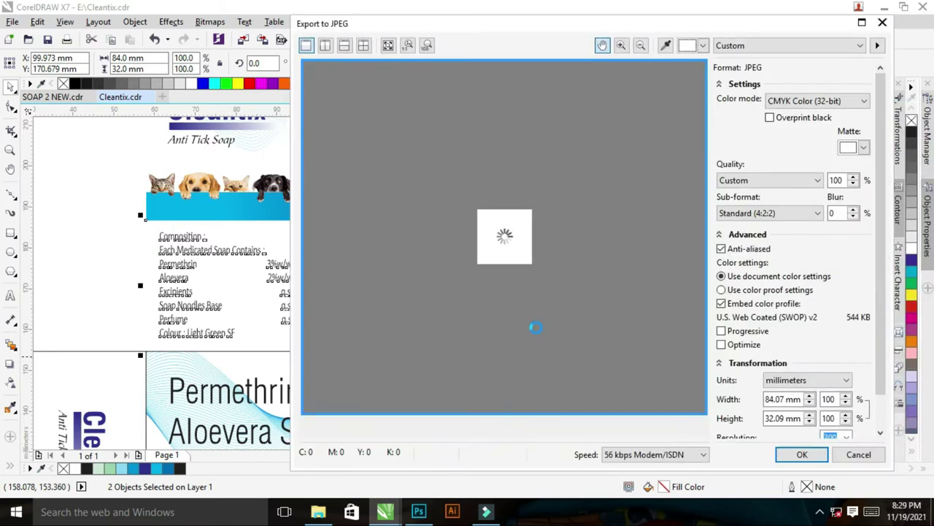
pyautogui.click(811, 100)
pyautogui.click(799, 125)
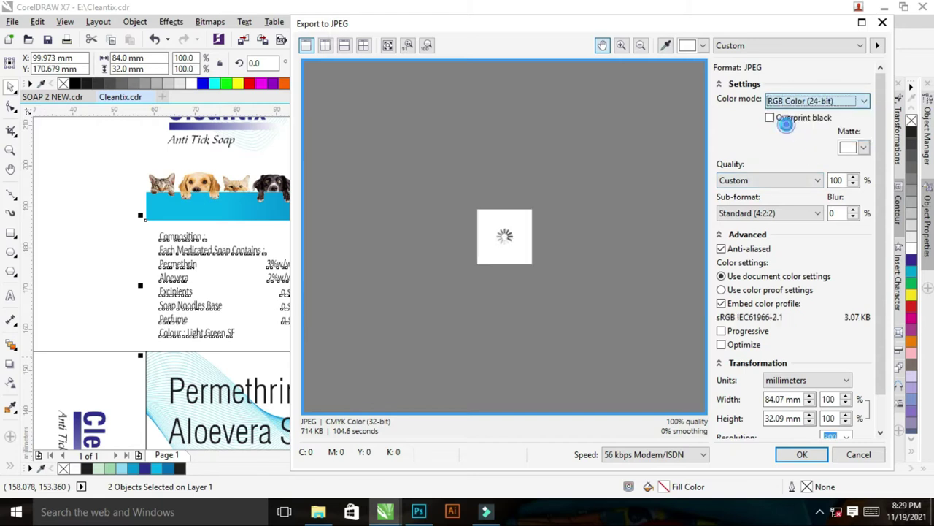
pyautogui.click(800, 454)
pyautogui.click(574, 269)
pyautogui.press('z')
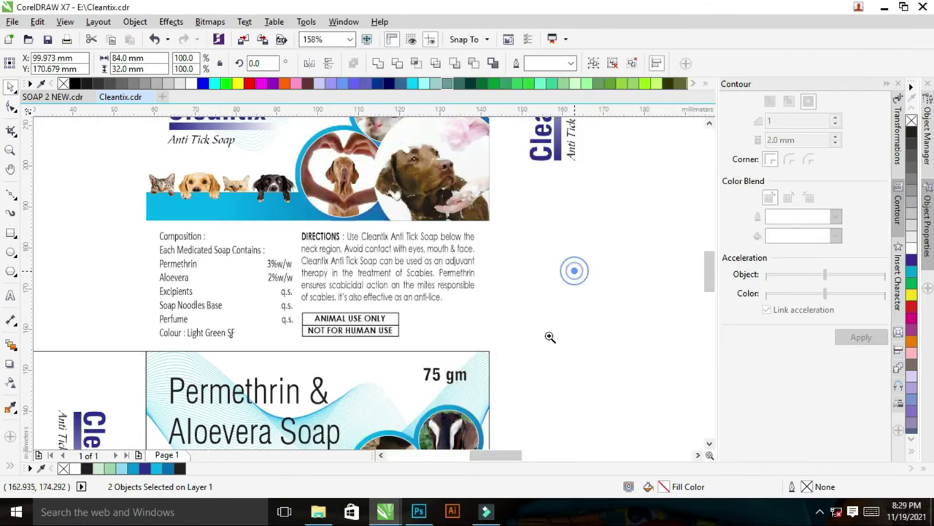
pyautogui.press('F3')
pyautogui.press('F3')
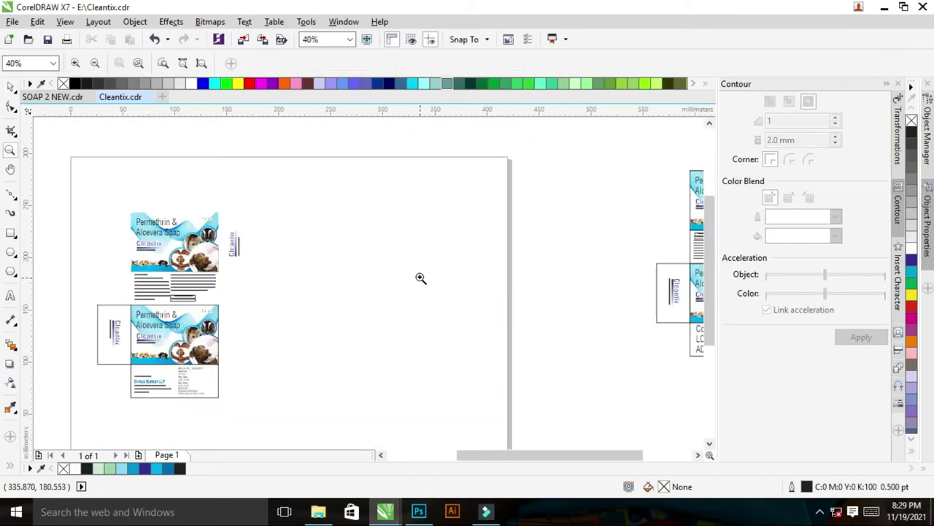
# Switch to Photoshop and open the BG image from the Desktop as its own document.
pyautogui.click(418, 511)
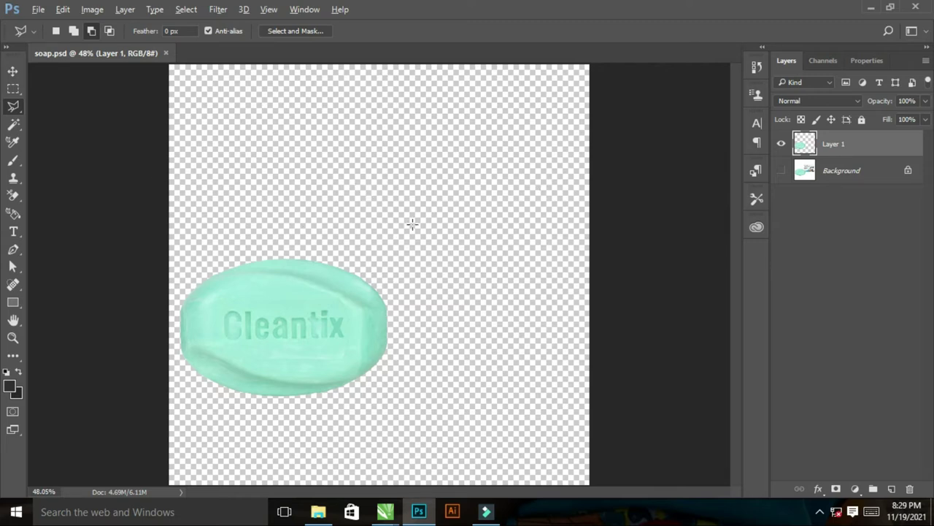
pyautogui.press('super+d')
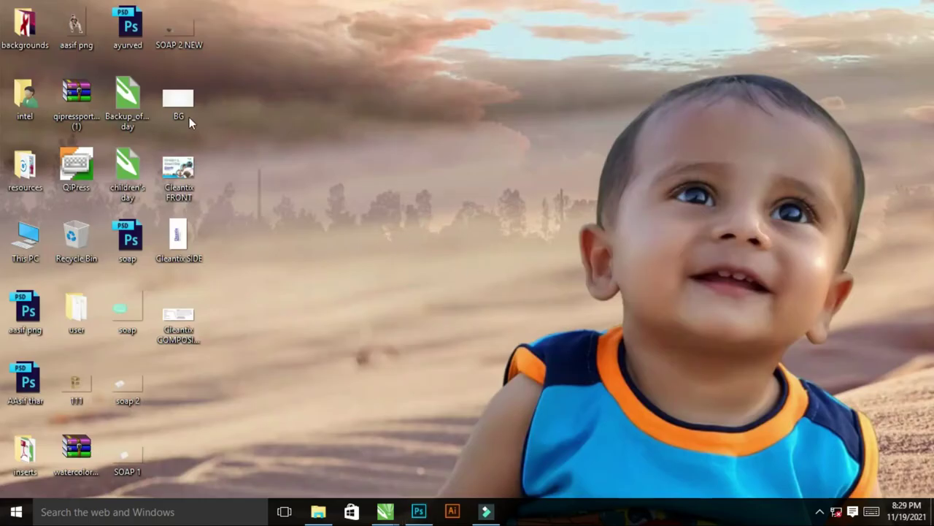
pyautogui.moveTo(176, 104); pyautogui.dragTo(250, 59)
pyautogui.hotkey('alt', 'Tab')
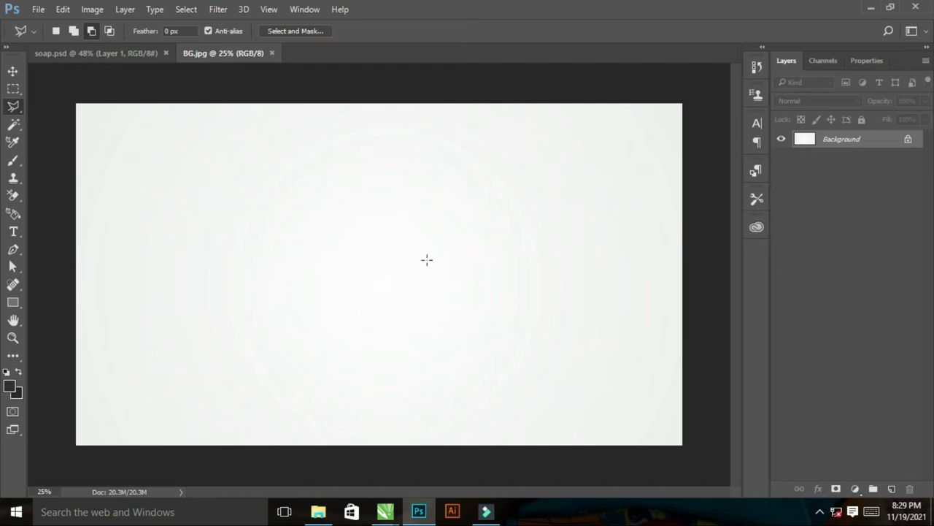
# Place the SOAP 2 NEW shadow image from the Desktop into the BG document and commit its placement.
pyautogui.press('super+d')
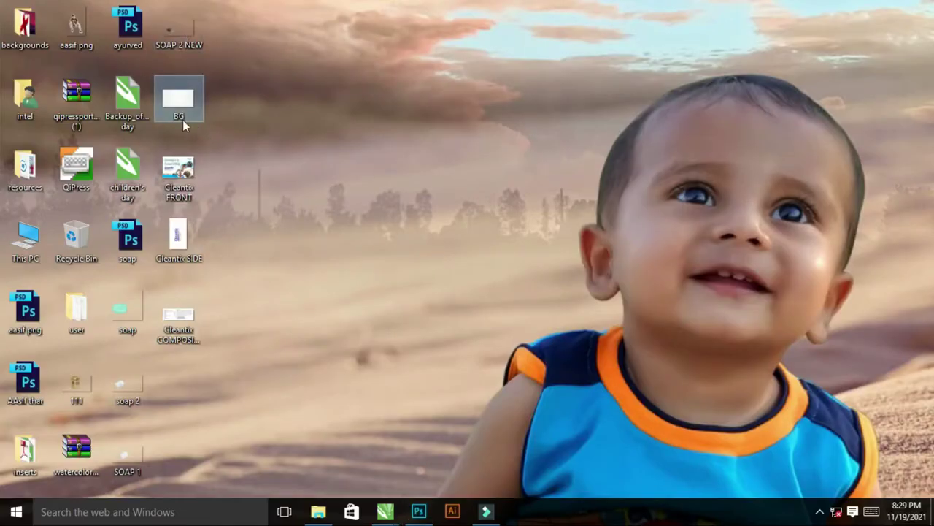
pyautogui.moveTo(172, 25); pyautogui.dragTo(309, 245)
pyautogui.hotkey('alt', 'Tab')
pyautogui.press('Return')
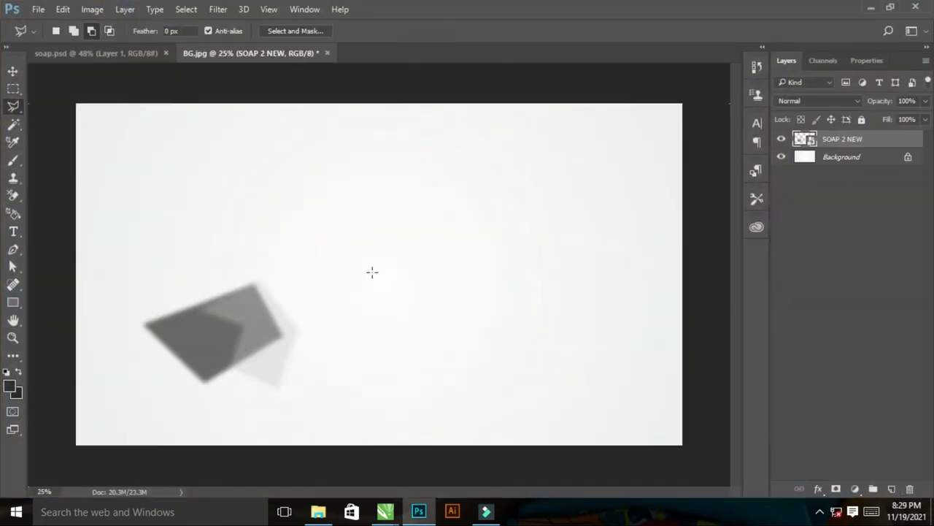
# Place the soap 2 box image from the Desktop into the BG document above the shadow layer.
pyautogui.press('super+d')
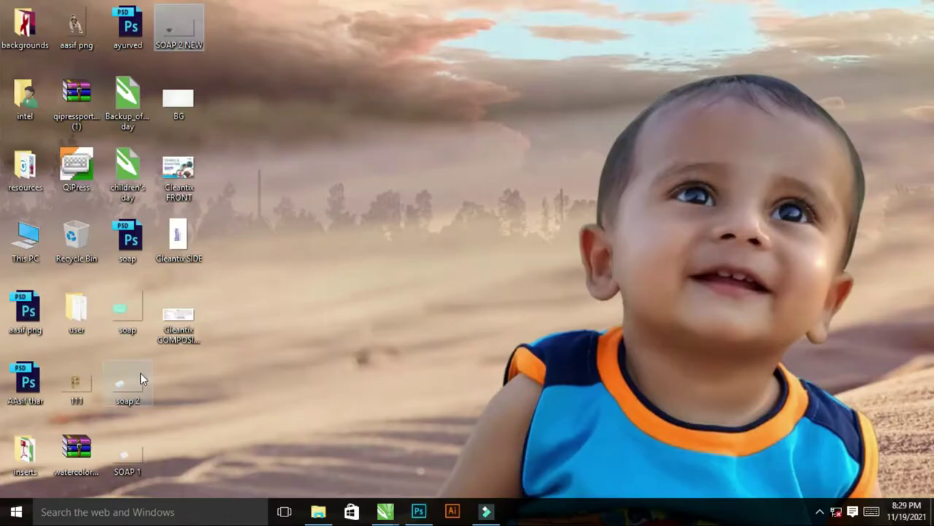
pyautogui.moveTo(134, 384); pyautogui.dragTo(224, 375)
pyautogui.moveTo(278, 360); pyautogui.dragTo(265, 312)
pyautogui.press('super+d')
pyautogui.press('Return')
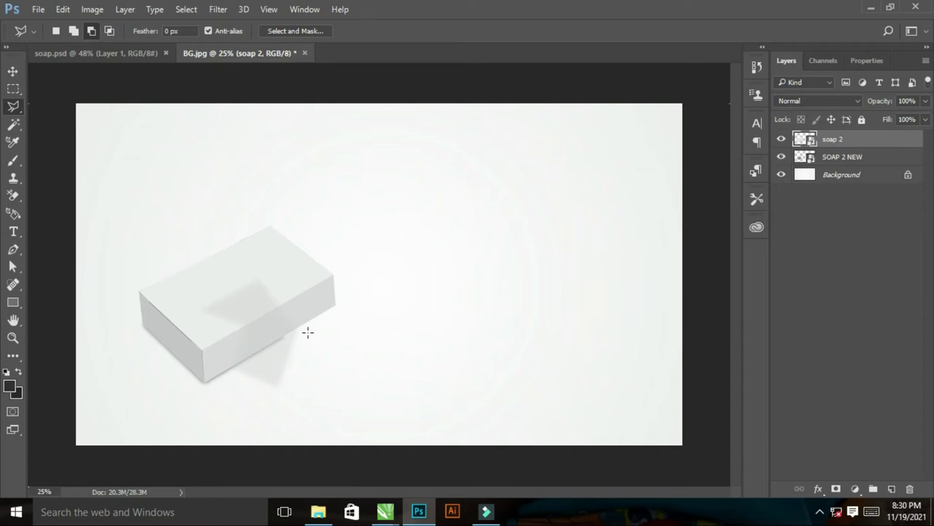
# Place the SOAP 1 box image from the Desktop into the BG document above the soap 2 layer.
pyautogui.press('super+d')
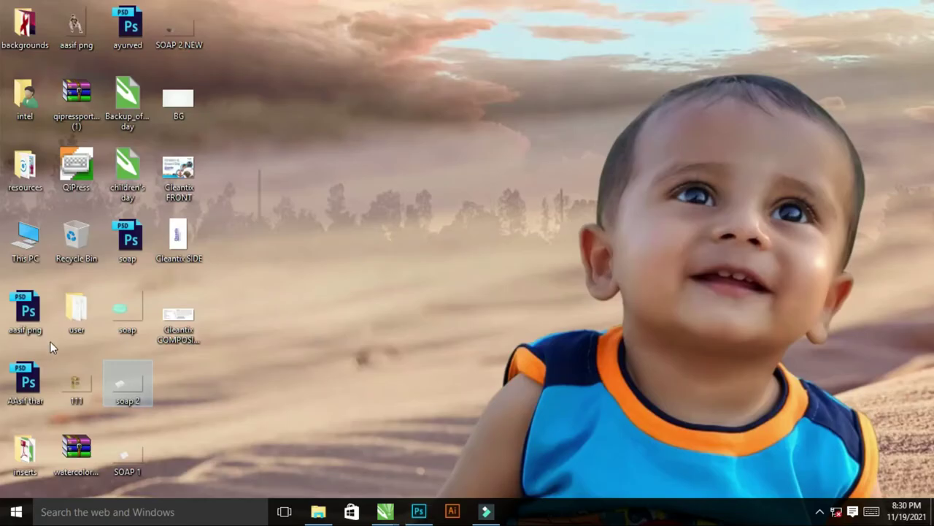
pyautogui.moveTo(140, 457); pyautogui.dragTo(401, 321)
pyautogui.press('super+d')
pyautogui.press('Return')
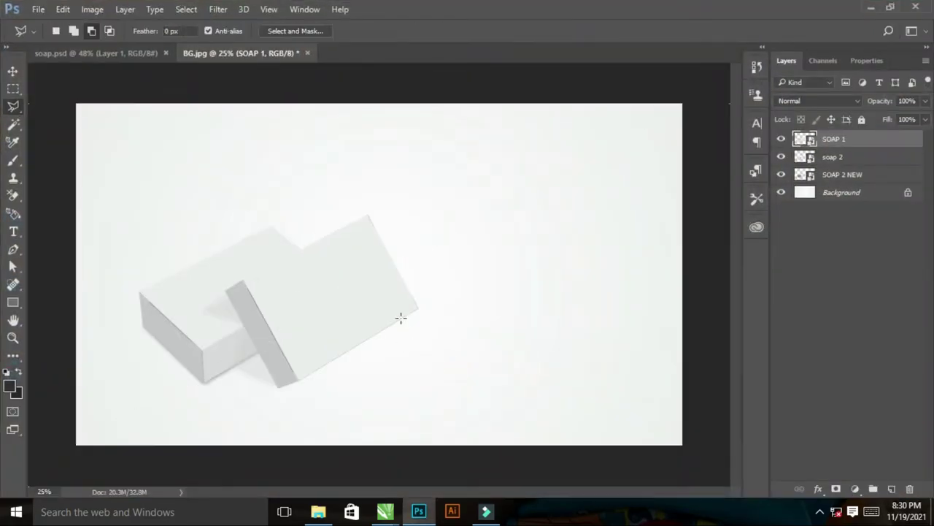
# Group the SOAP 1 and soap 2 layers and rename the group OBJECT.
pyautogui.keyDown('shift'); pyautogui.click(845, 157); pyautogui.keyUp('shift')
pyautogui.moveTo(854, 166); pyautogui.dragTo(874, 488)
pyautogui.doubleClick(837, 140)
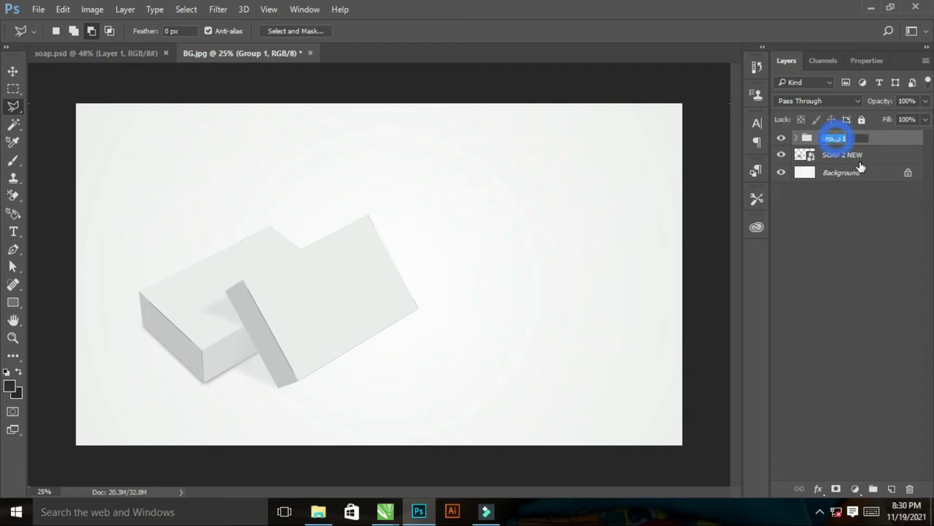
pyautogui.write('o')
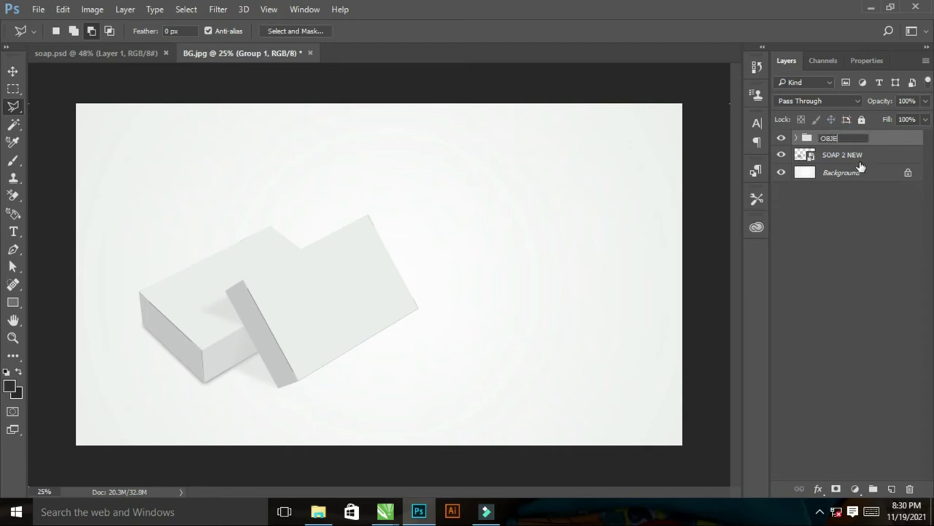
pyautogui.write('BJECT')
pyautogui.press('Return')
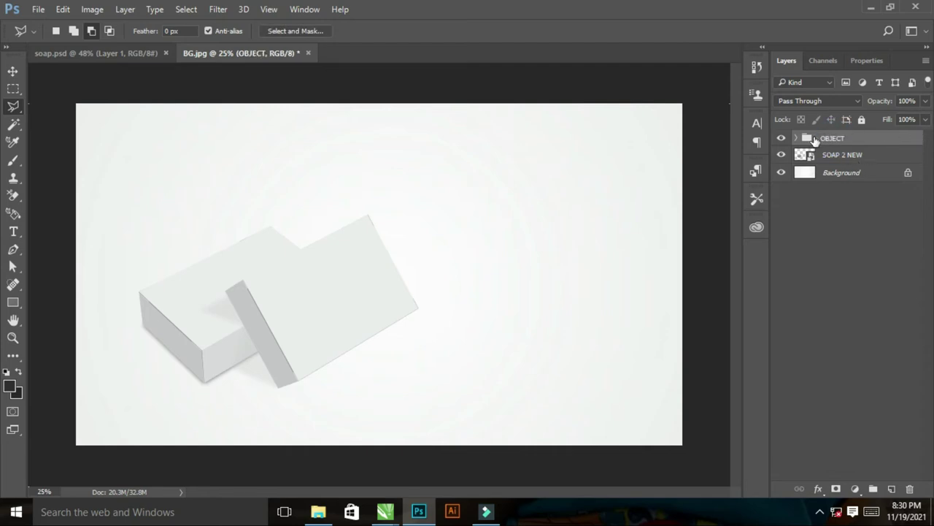
# Draw five separate dark rectangles over the boxes, about 485 × 231, 806 × 210, 748 × 448, 714 × 469 and 258 × 525 px.
pyautogui.moveTo(89, 189); pyautogui.dragTo(519, 397)
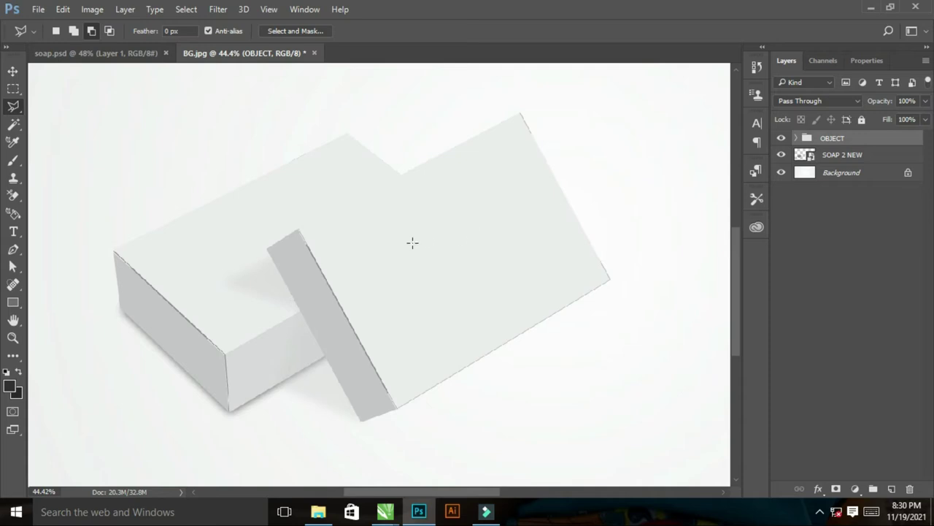
pyautogui.click(11, 303)
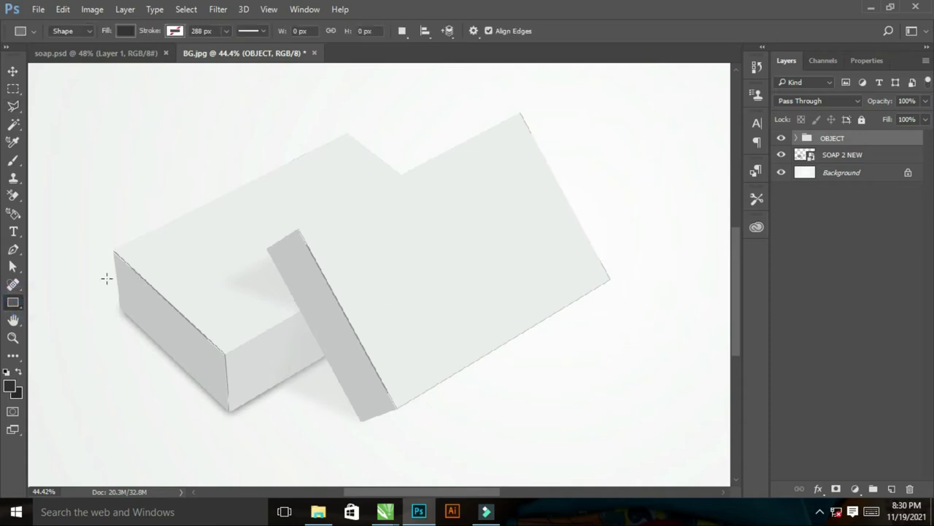
pyautogui.moveTo(54, 104); pyautogui.dragTo(202, 173)
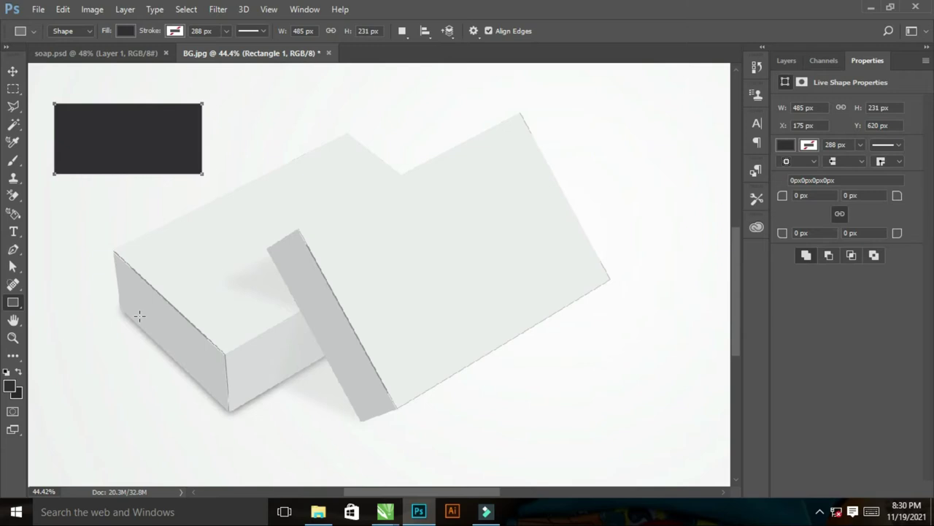
pyautogui.moveTo(54, 194); pyautogui.dragTo(299, 258)
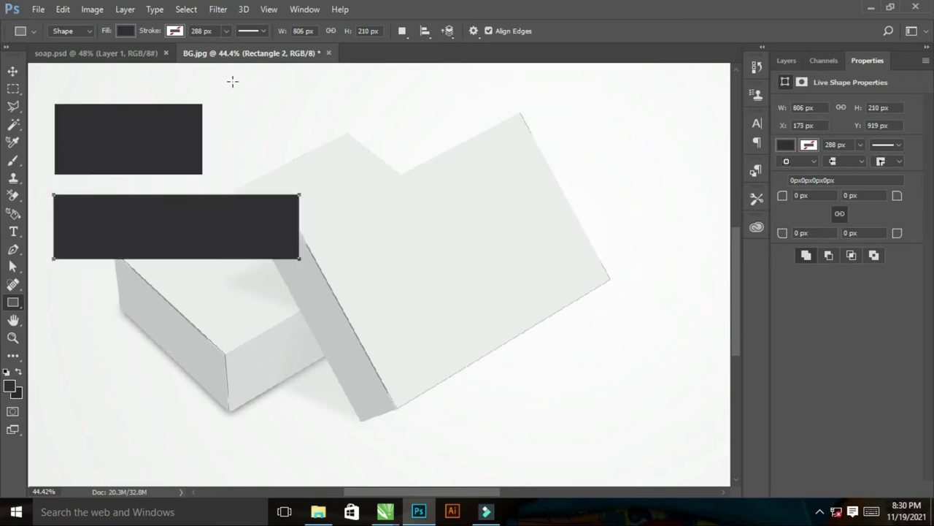
pyautogui.moveTo(53, 278); pyautogui.dragTo(281, 415)
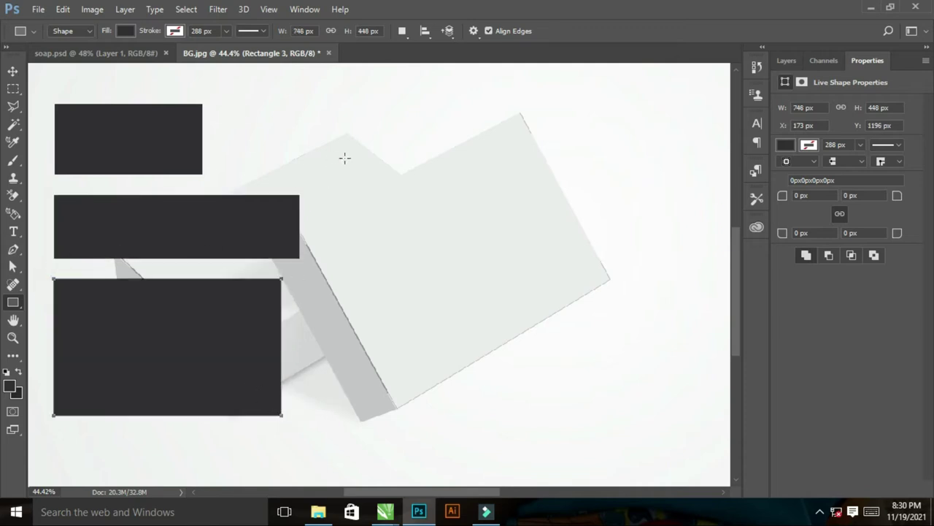
pyautogui.moveTo(351, 95); pyautogui.dragTo(567, 237)
pyautogui.moveTo(356, 270); pyautogui.dragTo(435, 429)
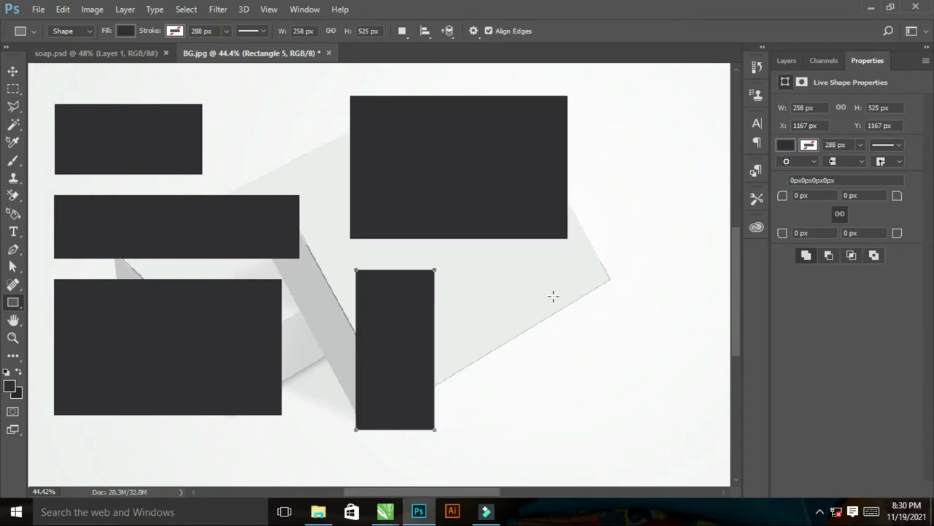
# Group the layers Rectangle 1 through Rectangle 5 and rename the group EDIT.
pyautogui.click(786, 62)
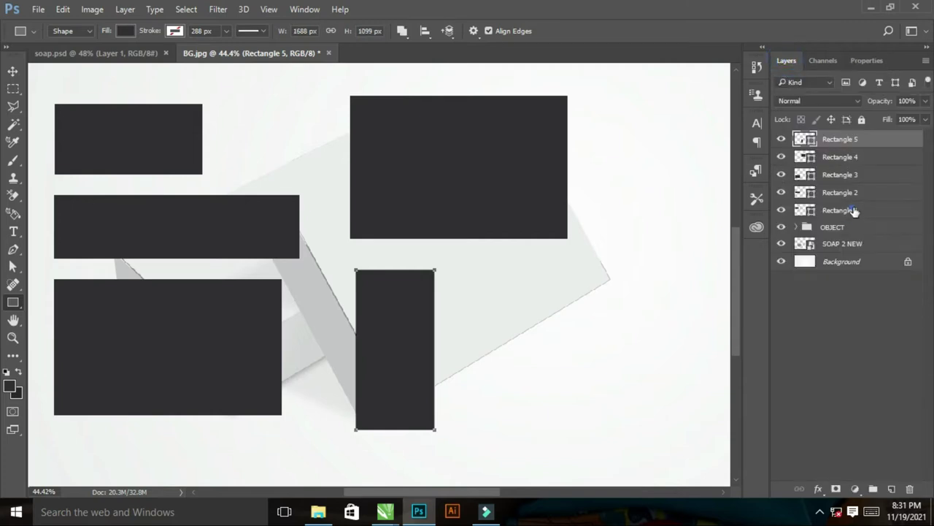
pyautogui.keyDown('shift'); pyautogui.click(851, 212); pyautogui.keyUp('shift')
pyautogui.moveTo(866, 211); pyautogui.dragTo(878, 489)
pyautogui.doubleClick(833, 138)
pyautogui.write('ED')
pyautogui.press('Return')
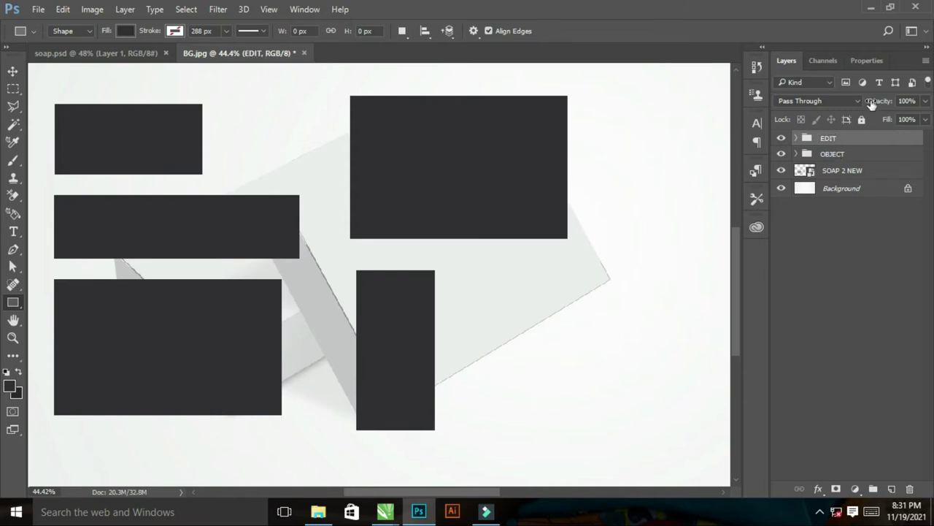
# Expand the EDIT group and rename Rectangle 1 as SIDE 1 and Rectangle 2 as COMPOSITION SIDE.
pyautogui.click(796, 138)
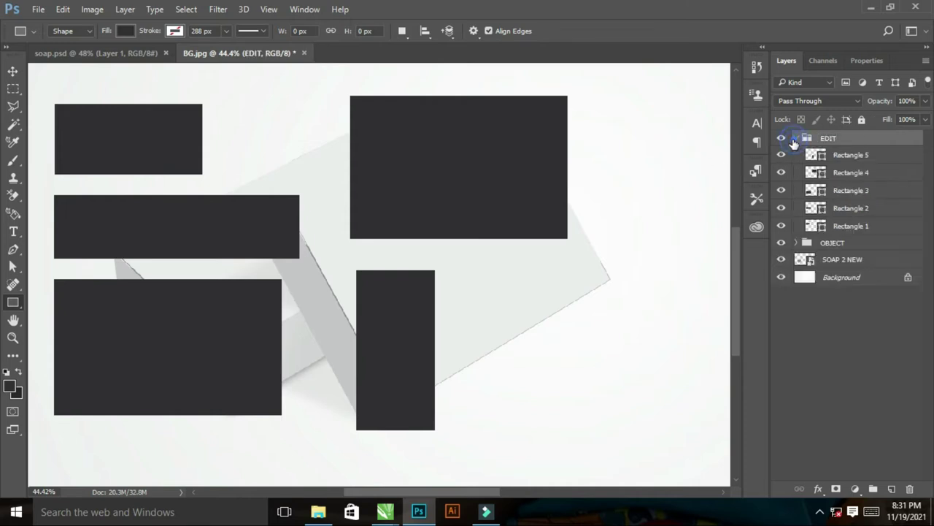
pyautogui.doubleClick(849, 226)
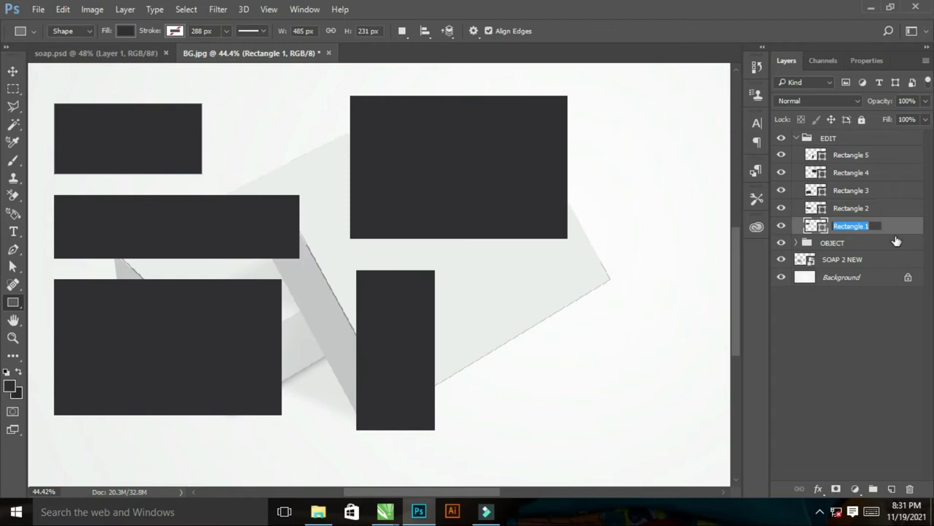
pyautogui.write('SIDE 1')
pyautogui.press('Return')
pyautogui.doubleClick(845, 210)
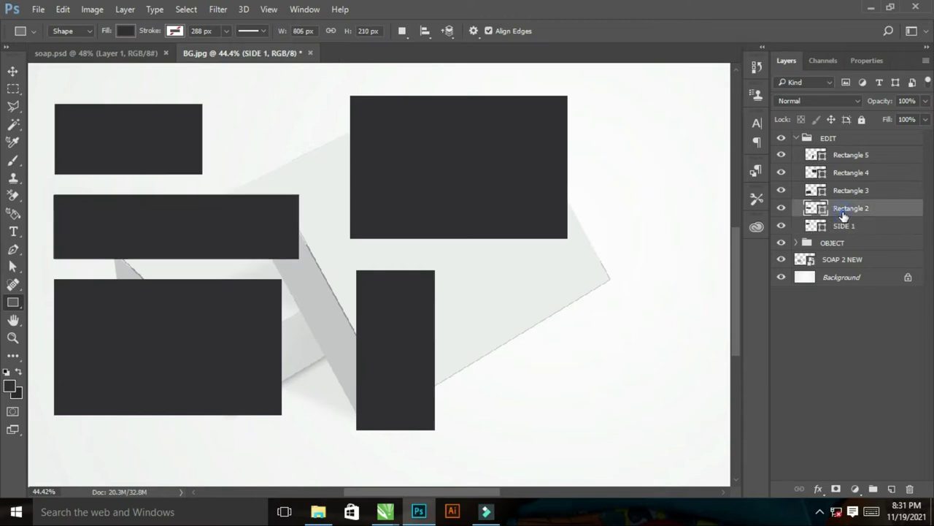
pyautogui.write('COMPOSITION SIDE')
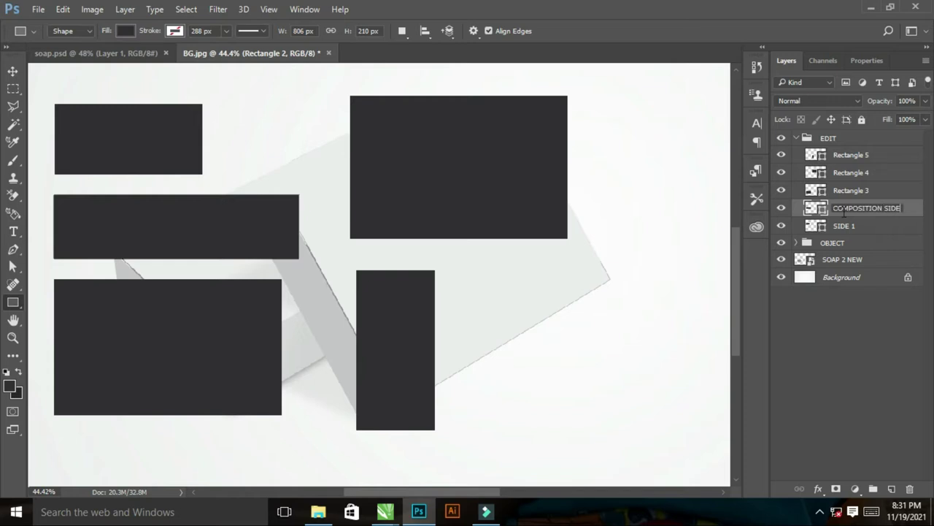
pyautogui.press('Return')
# Rename the Rectangle 3 layer as FRONT 1 and the Rectangle 4 layer as FRONT 2.
pyautogui.doubleClick(849, 190)
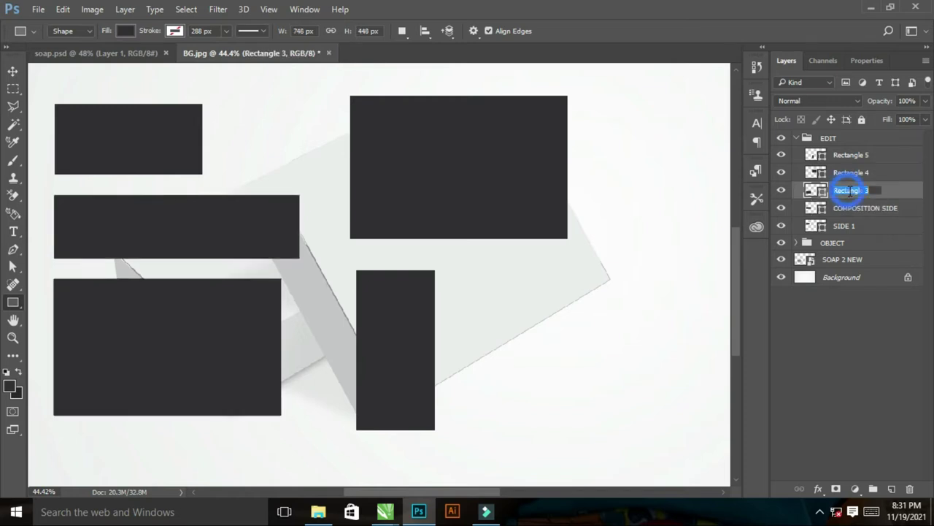
pyautogui.write('F')
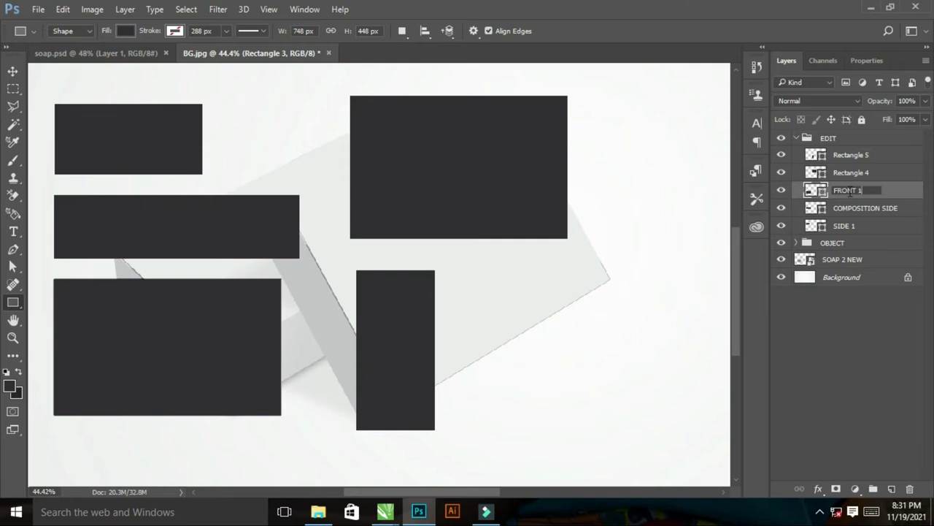
pyautogui.write('RONT 1')
pyautogui.press('Return')
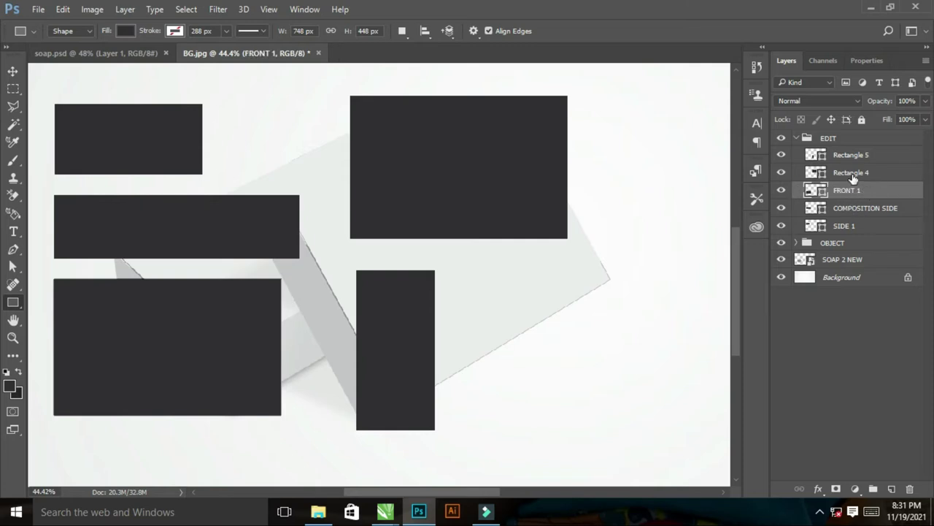
pyautogui.doubleClick(853, 173)
pyautogui.press('Return')
pyautogui.click(781, 176)
pyautogui.click(781, 176)
pyautogui.doubleClick(847, 175)
pyautogui.write('FRONT 2')
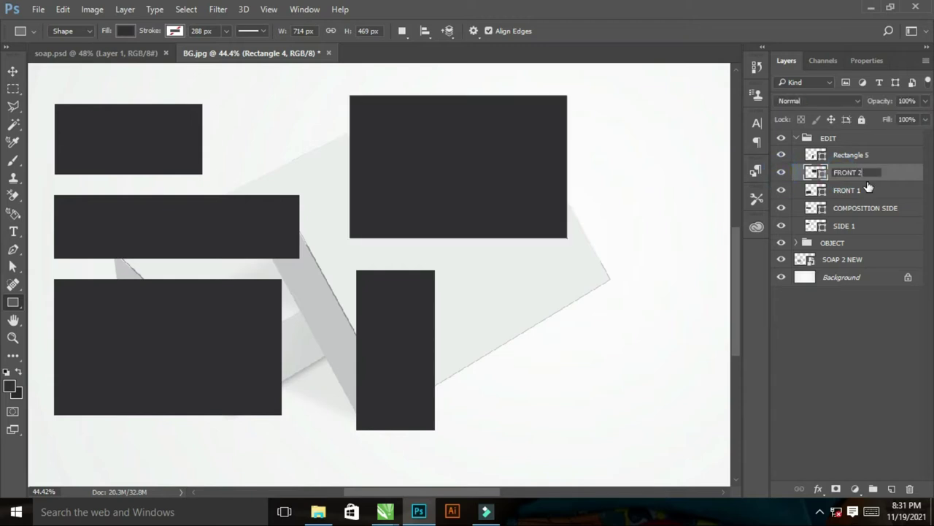
pyautogui.press('Return')
# Rename the Rectangle 5 layer in the EDIT group as SIDE 2.
pyautogui.doubleClick(849, 156)
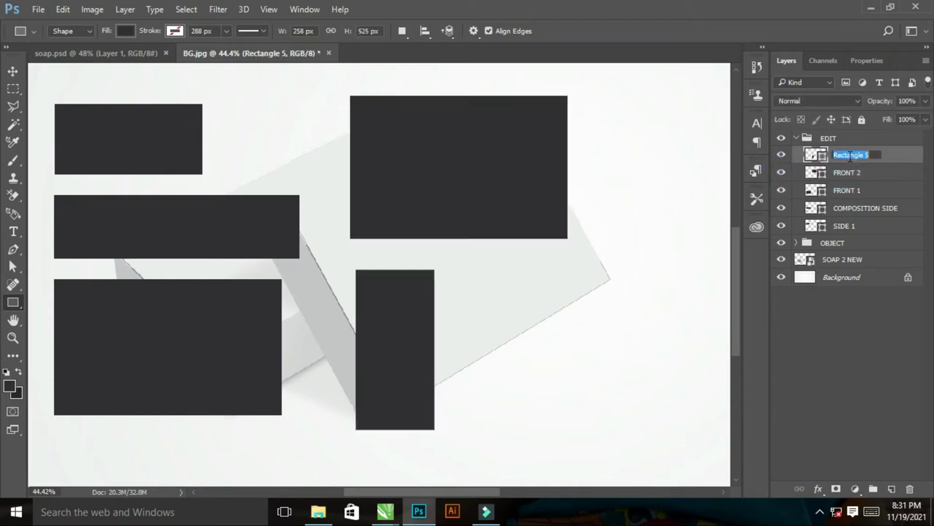
pyautogui.write('SIDE 2')
pyautogui.press('Return')
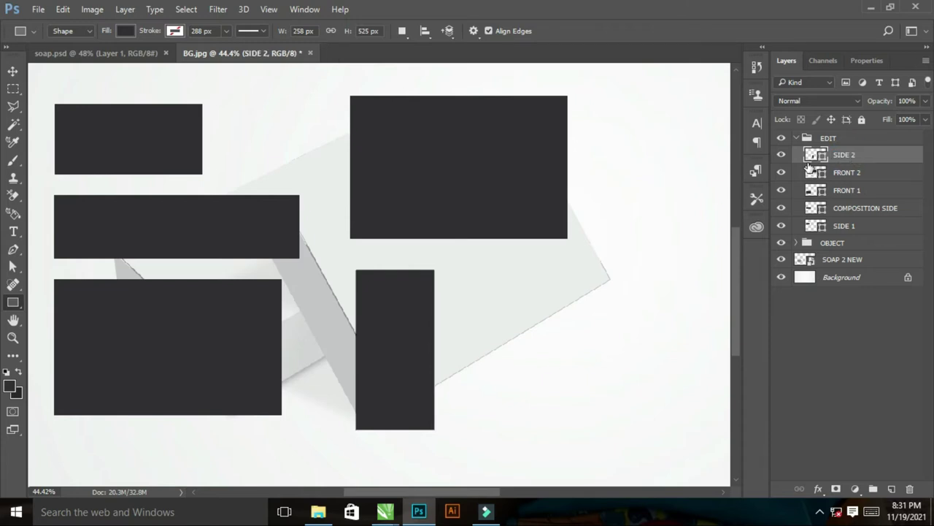
# Convert the SIDE 1, COMPOSITION SIDE, FRONT 1, FRONT 2 and SIDE 2 layers into individual smart objects.
pyautogui.rightClick(847, 226)
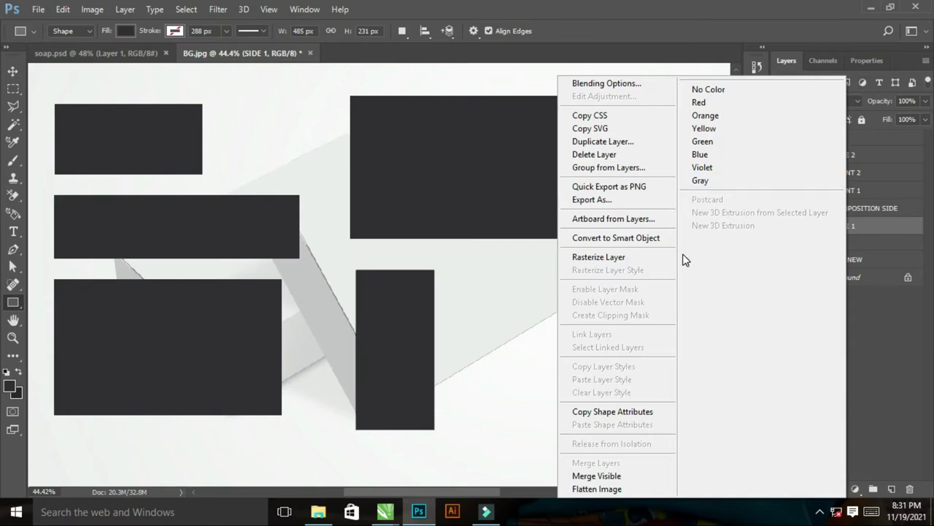
pyautogui.click(634, 243)
pyautogui.rightClick(854, 207)
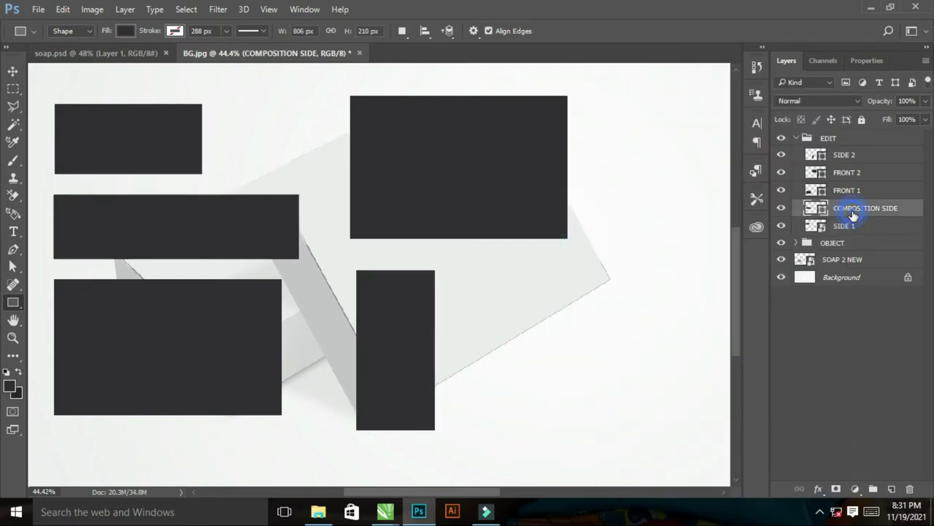
pyautogui.click(642, 237)
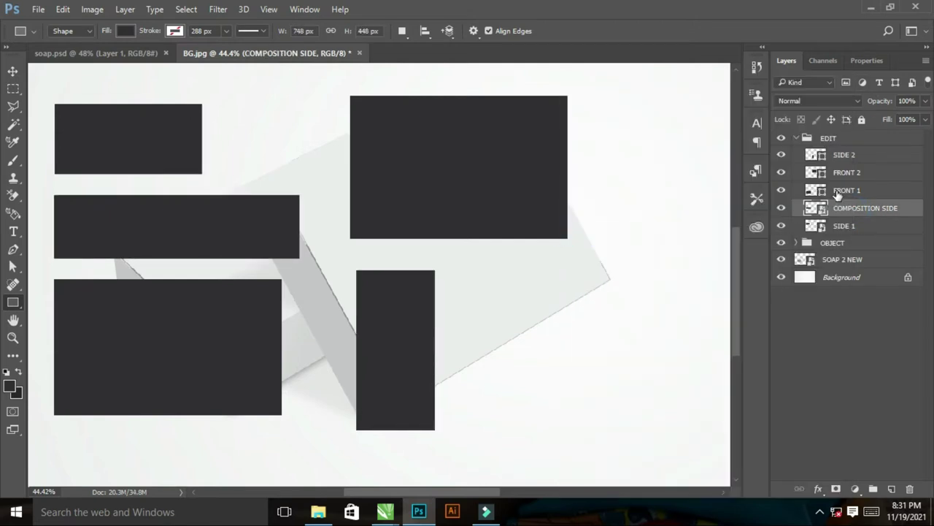
pyautogui.rightClick(836, 192)
pyautogui.click(615, 239)
pyautogui.rightClick(815, 174)
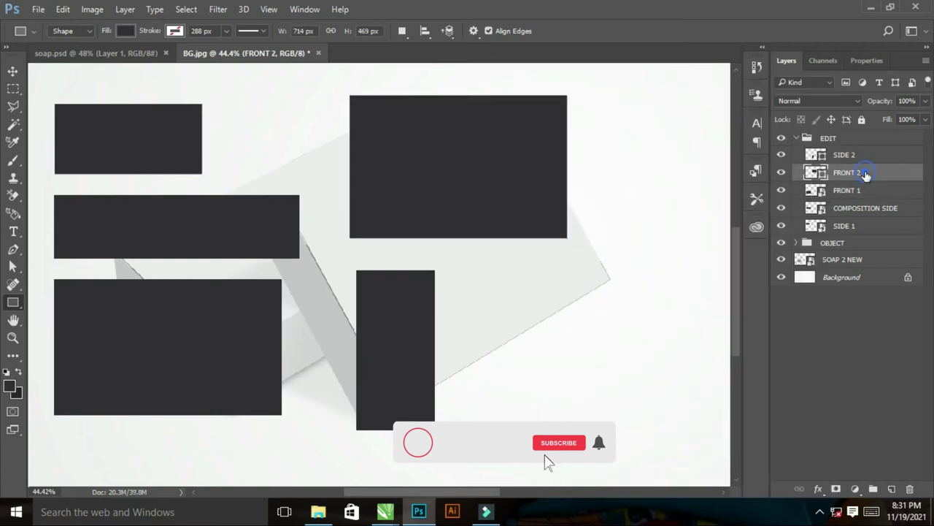
pyautogui.click(605, 237)
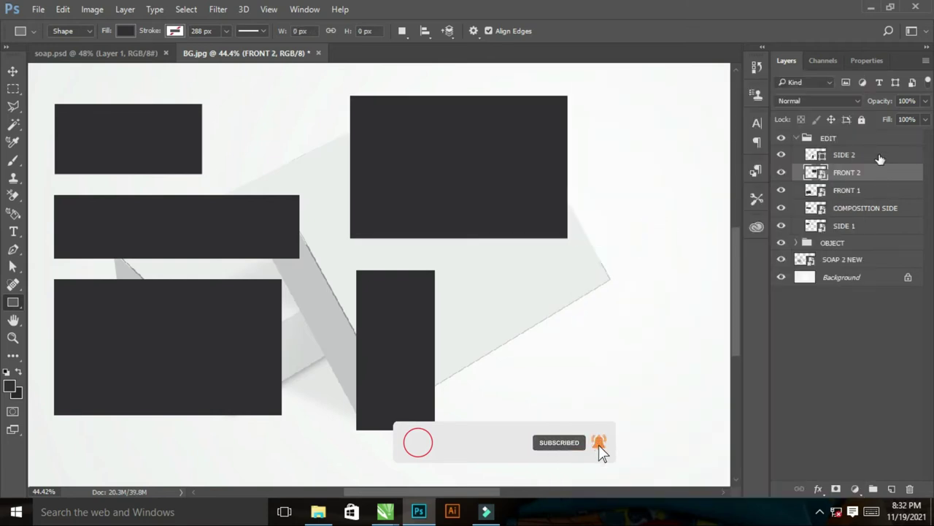
pyautogui.rightClick(832, 156)
pyautogui.click(685, 236)
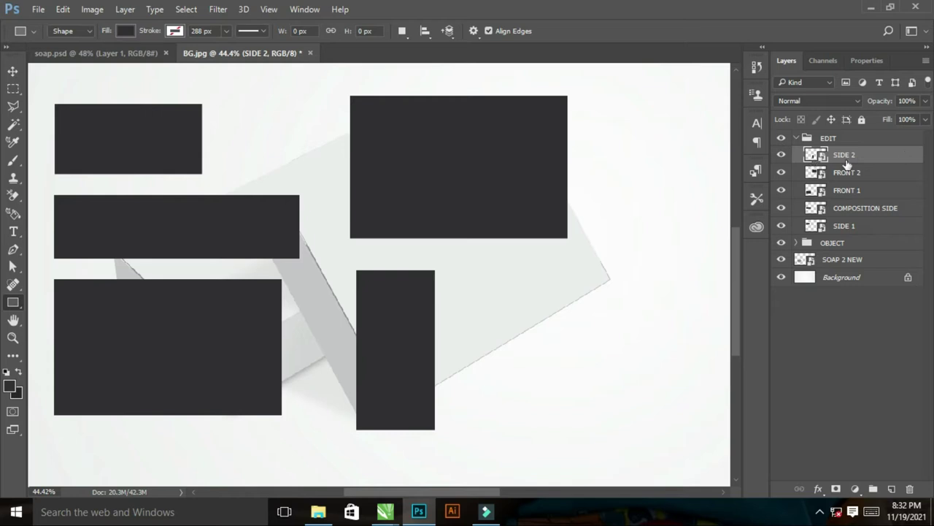
# Set the fill of all five face layers, SIDE 2 through SIDE 1, to 23%.
pyautogui.keyDown('shift'); pyautogui.click(867, 229); pyautogui.keyUp('shift')
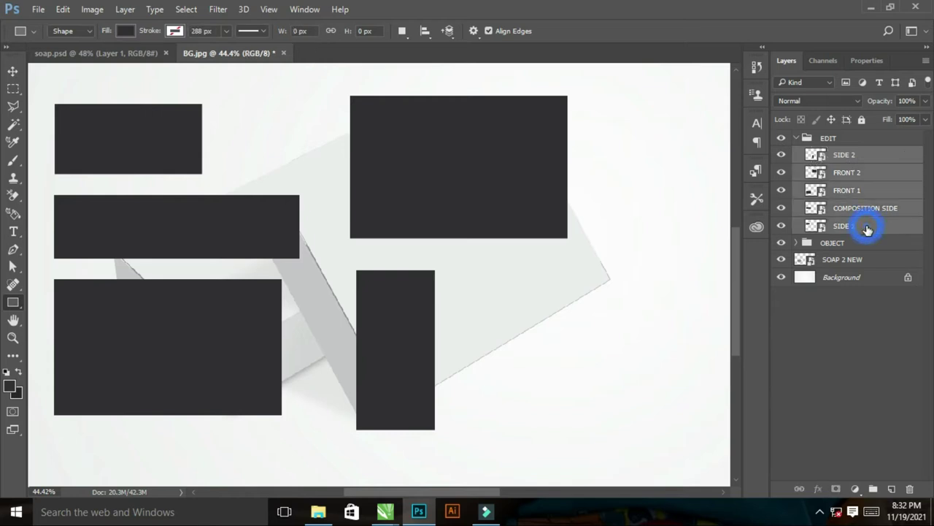
pyautogui.click(924, 120)
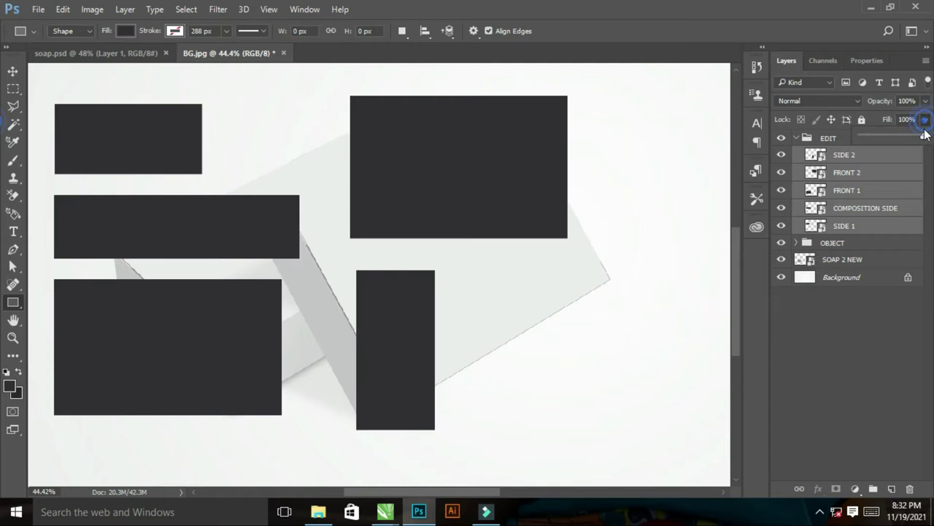
pyautogui.moveTo(878, 137); pyautogui.dragTo(876, 140)
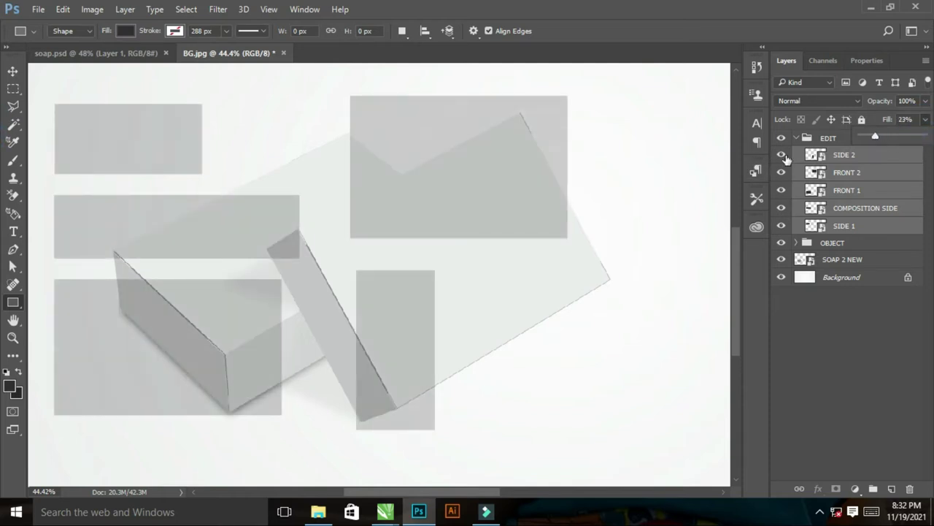
# Hide the SIDE 2, FRONT 2, FRONT 1 and COMPOSITION SIDE layers.
pyautogui.click(781, 154)
pyautogui.click(781, 172)
pyautogui.click(781, 190)
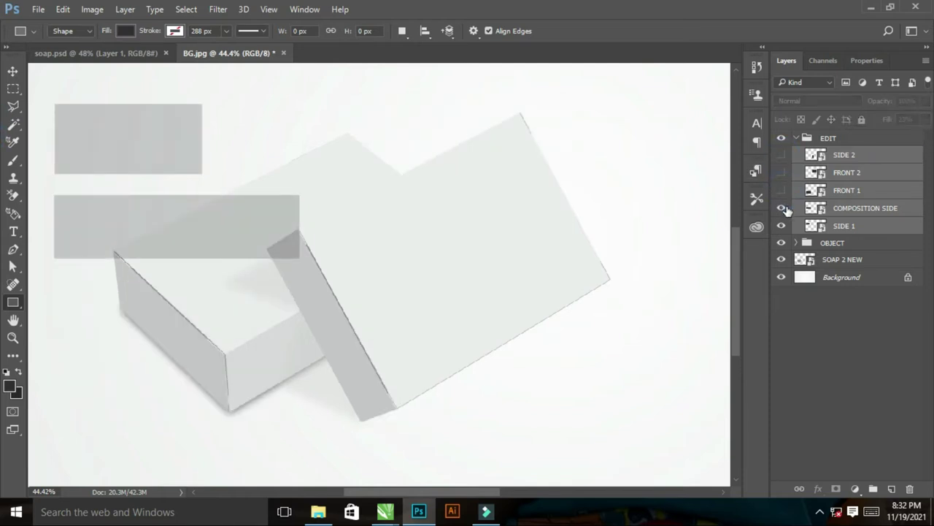
pyautogui.click(781, 209)
# Free-transform the SIDE 1 layer and move it over the short dark side face of the lying box.
pyautogui.click(852, 228)
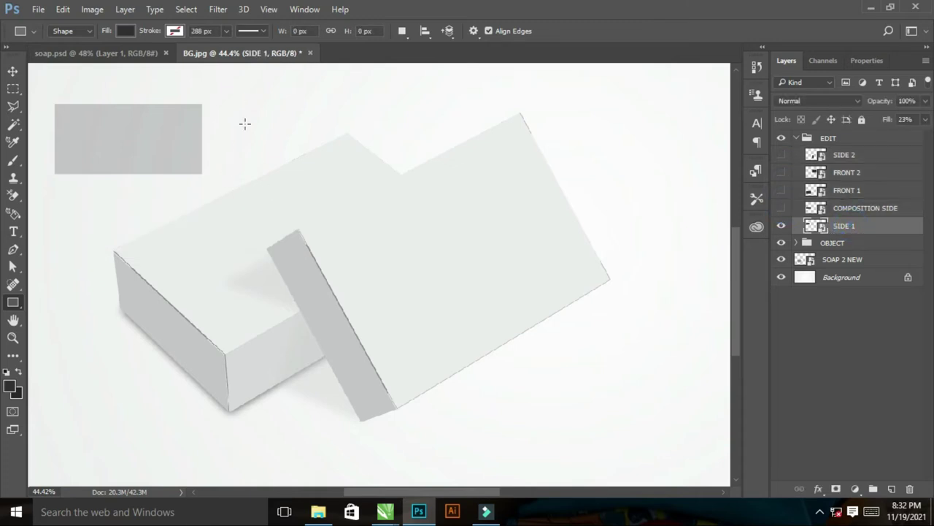
pyautogui.hotkey('ctrl', 't')
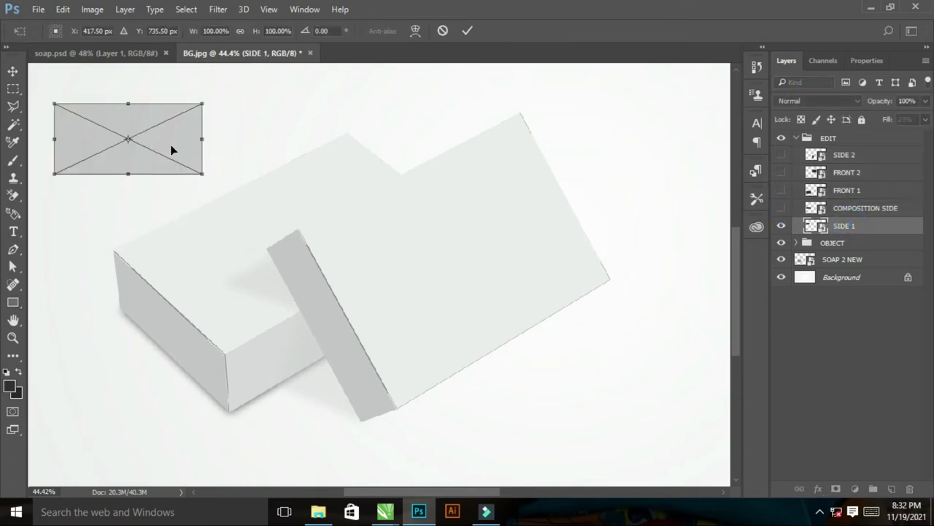
pyautogui.moveTo(158, 140); pyautogui.dragTo(192, 303)
pyautogui.hotkey('ctrl', 'space')
pyautogui.moveTo(76, 221); pyautogui.dragTo(360, 441)
pyautogui.moveTo(75, 110); pyautogui.dragTo(528, 417)
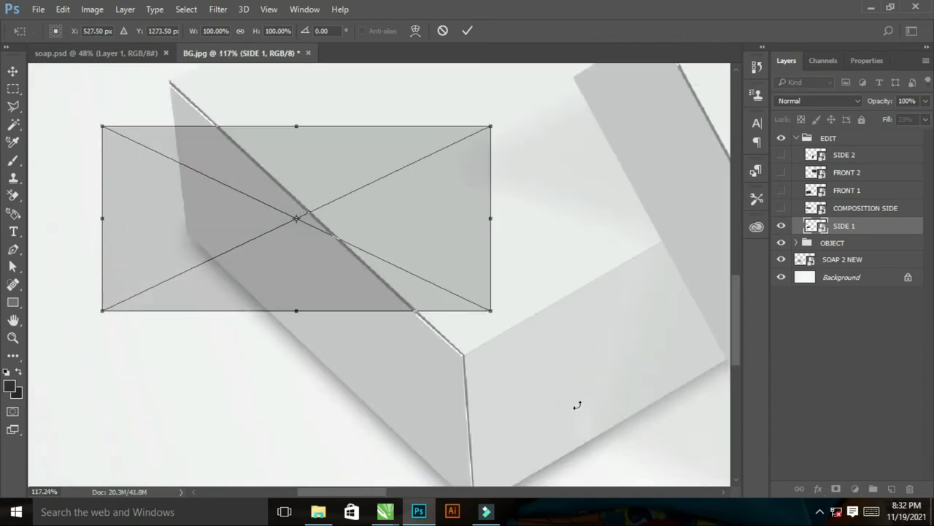
# Distort SIDE 1 so its four corners sit on the corners of the lying box's short side face.
pyautogui.rightClick(289, 182)
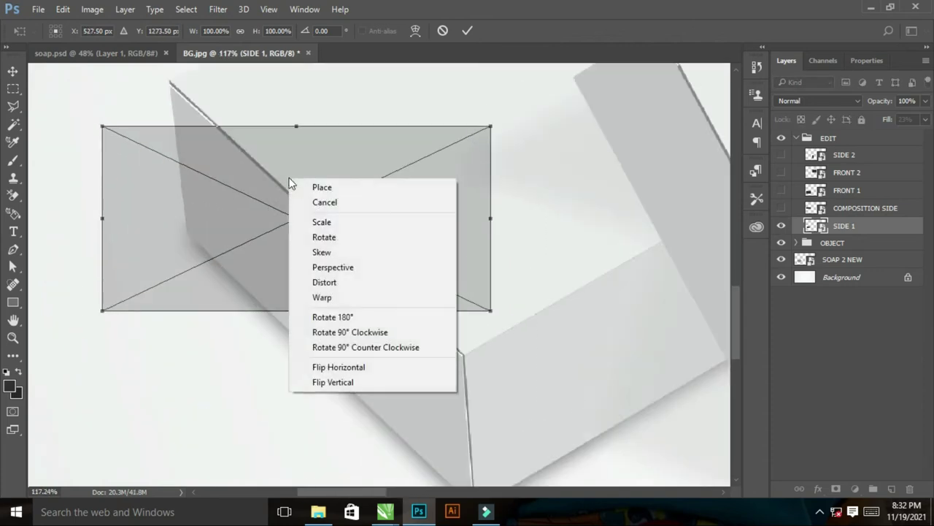
pyautogui.click(319, 282)
pyautogui.moveTo(102, 128); pyautogui.dragTo(168, 80)
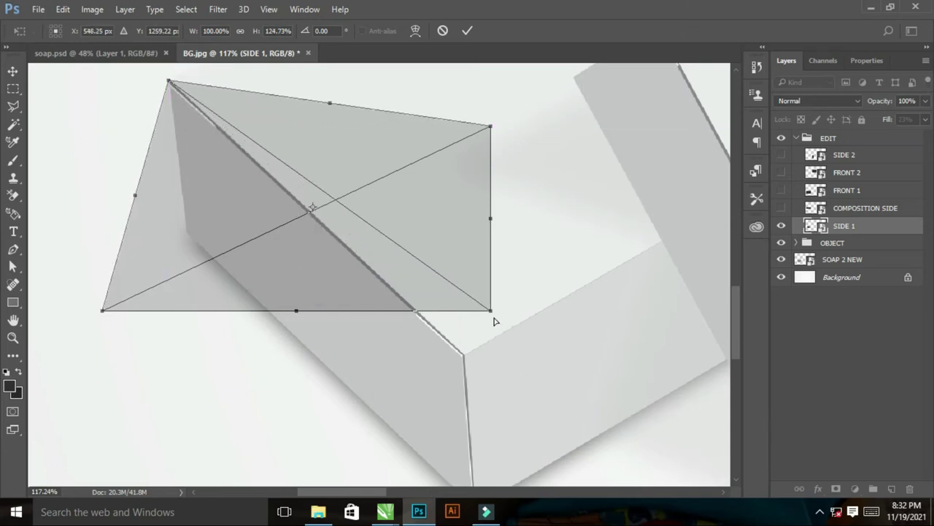
pyautogui.moveTo(491, 311); pyautogui.dragTo(482, 424)
pyautogui.press('space')
pyautogui.moveTo(477, 376); pyautogui.dragTo(469, 253)
pyautogui.moveTo(473, 298); pyautogui.dragTo(468, 385)
pyautogui.press('space')
pyautogui.moveTo(488, 231); pyautogui.dragTo(487, 343)
pyautogui.moveTo(483, 117); pyautogui.dragTo(456, 342)
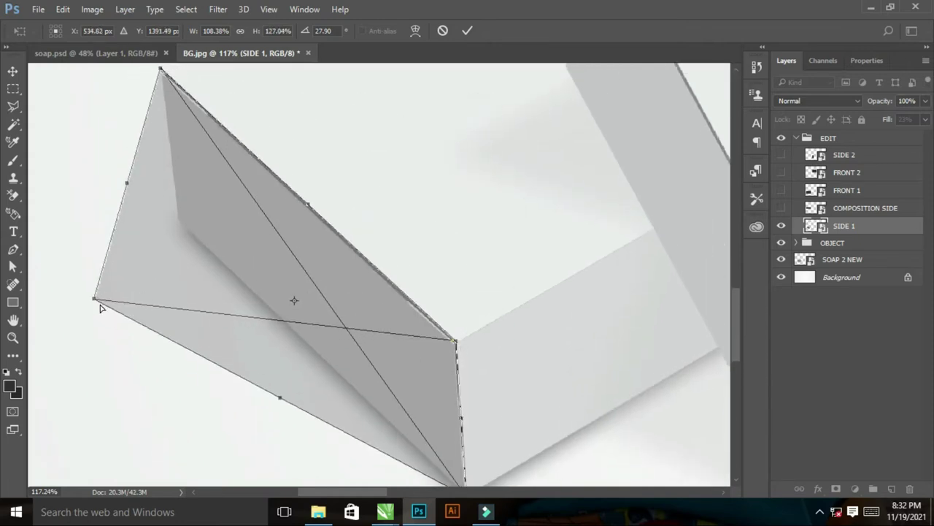
pyautogui.moveTo(95, 300); pyautogui.dragTo(176, 217)
# Refine the lower-left corner of SIDE 1 against the box corner and check its alignment along the lower edge.
pyautogui.moveTo(137, 174); pyautogui.dragTo(367, 334)
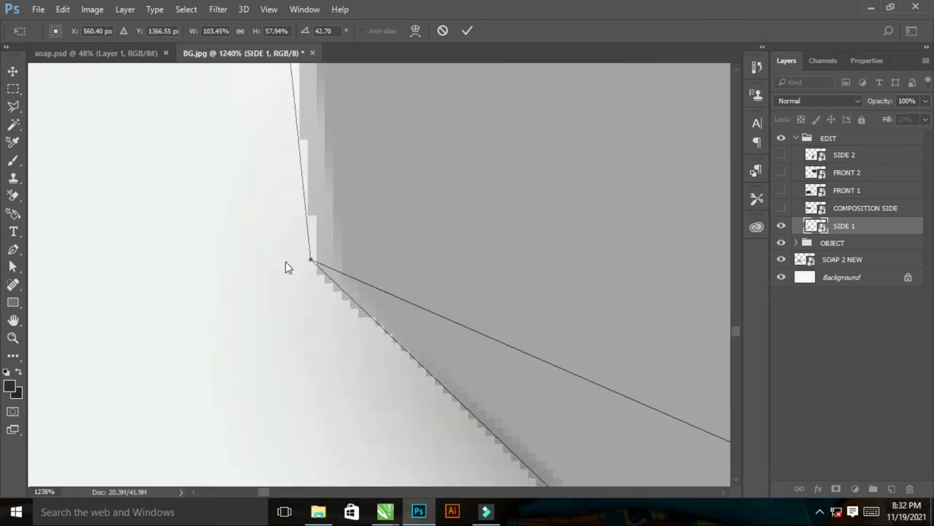
pyautogui.moveTo(310, 261); pyautogui.dragTo(345, 280)
pyautogui.moveTo(495, 308); pyautogui.dragTo(314, 94)
pyautogui.moveTo(569, 345); pyautogui.dragTo(323, 167)
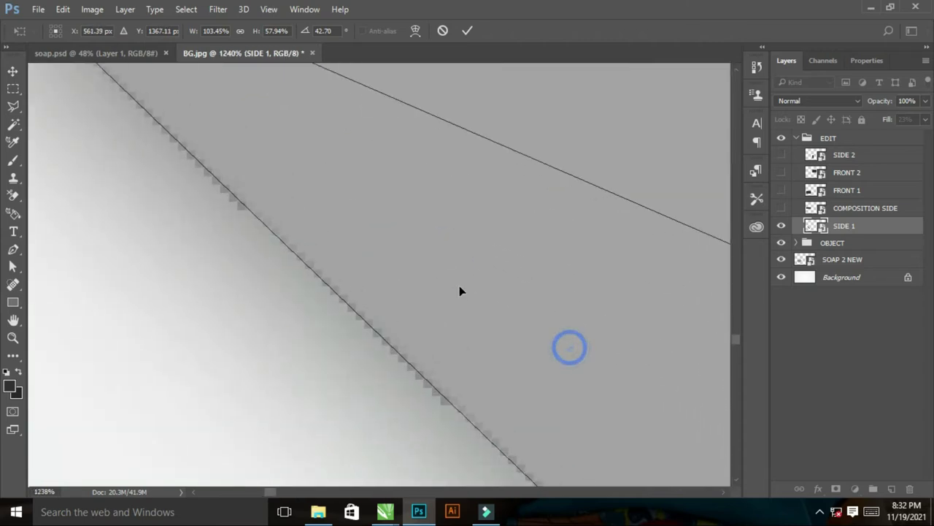
pyautogui.hscroll(2, 459, 288)
pyautogui.hotkey('ctrl', '0')
pyautogui.moveTo(146, 332); pyautogui.dragTo(259, 421)
pyautogui.moveTo(202, 302); pyautogui.dragTo(365, 411)
pyautogui.moveTo(147, 159); pyautogui.dragTo(410, 376)
pyautogui.hotkey('ctrl', '0')
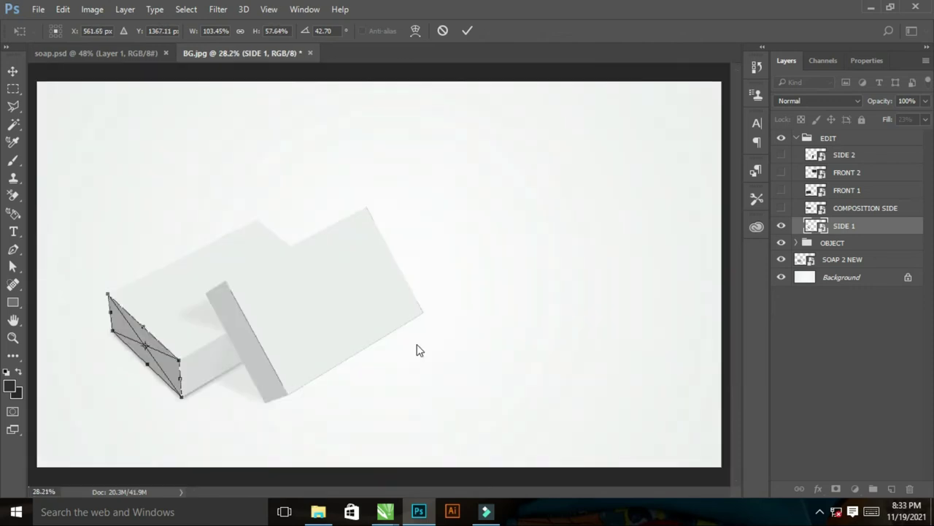
# Refine the upper corner of SIDE 1 where the three box faces meet, and apply the distortion.
pyautogui.moveTo(96, 280); pyautogui.dragTo(172, 338)
pyautogui.moveTo(150, 154); pyautogui.dragTo(291, 221)
pyautogui.moveTo(460, 280); pyautogui.dragTo(58, 61)
pyautogui.moveTo(409, 375); pyautogui.dragTo(233, 102)
pyautogui.moveTo(559, 273); pyautogui.dragTo(123, 10)
pyautogui.moveTo(382, 282); pyautogui.dragTo(311, 166)
pyautogui.moveTo(535, 301); pyautogui.dragTo(252, 51)
pyautogui.moveTo(606, 387); pyautogui.dragTo(295, 77)
pyautogui.moveTo(504, 335); pyautogui.dragTo(256, 15)
pyautogui.moveTo(589, 321); pyautogui.dragTo(322, 50)
pyautogui.moveTo(325, 250); pyautogui.dragTo(333, 266)
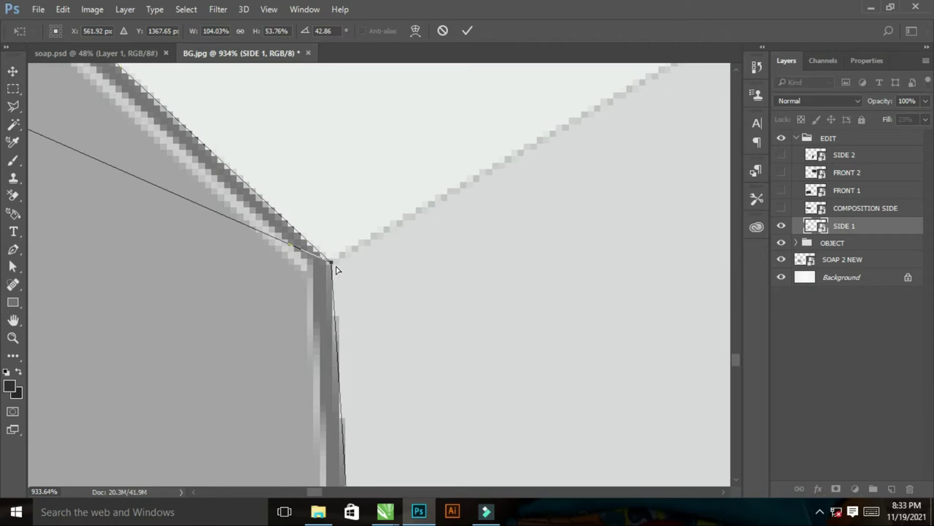
pyautogui.press('Return')
pyautogui.press('u')
pyautogui.hotkey('ctrl', '0')
pyautogui.moveTo(32, 185); pyautogui.dragTo(524, 387)
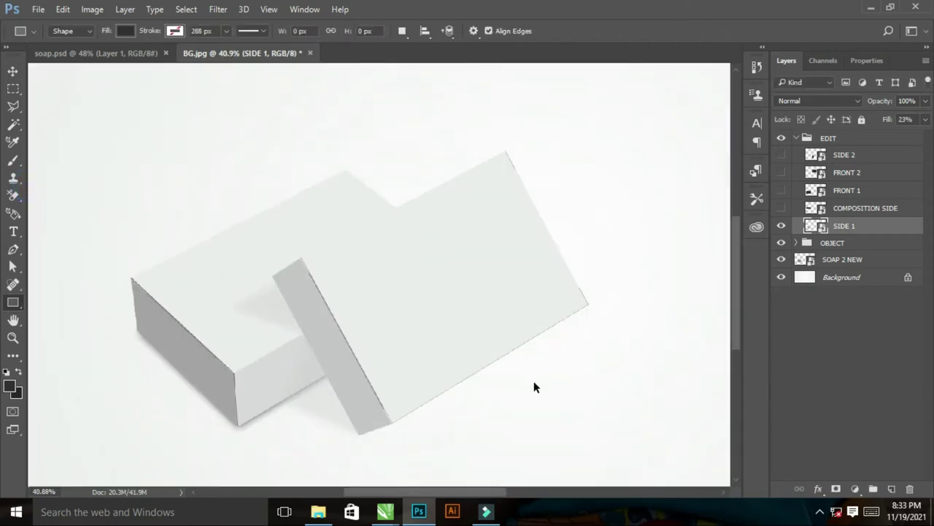
# Show the COMPOSITION SIDE layer and select it.
pyautogui.click(782, 208)
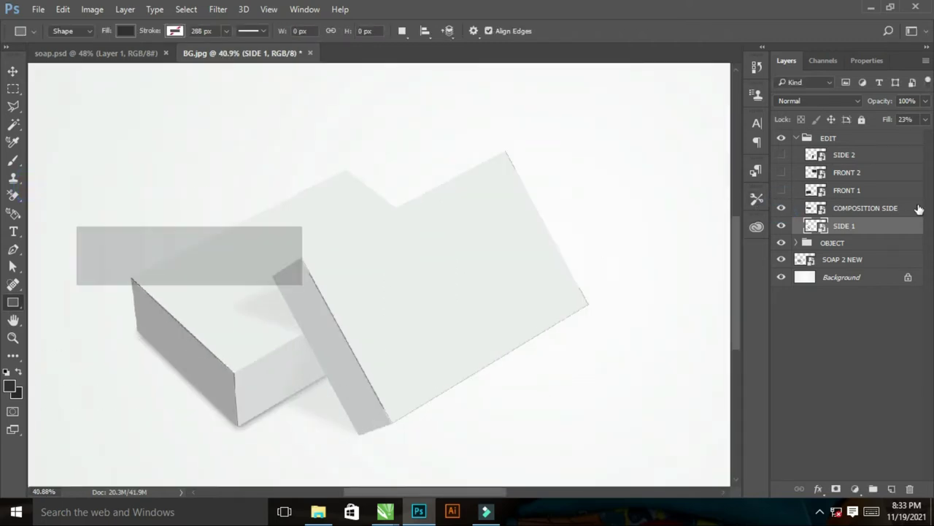
pyautogui.click(860, 210)
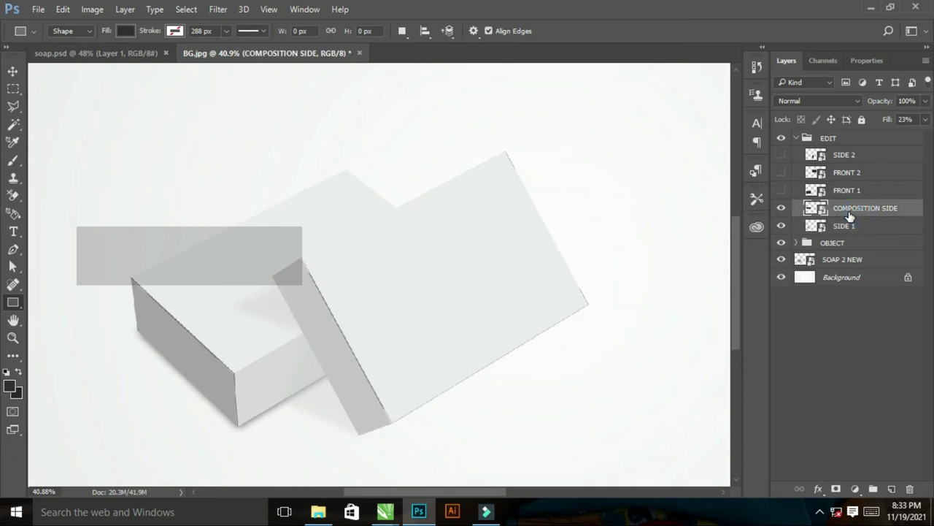
pyautogui.hotkey('ctrl', 't')
pyautogui.moveTo(63, 194); pyautogui.dragTo(626, 425)
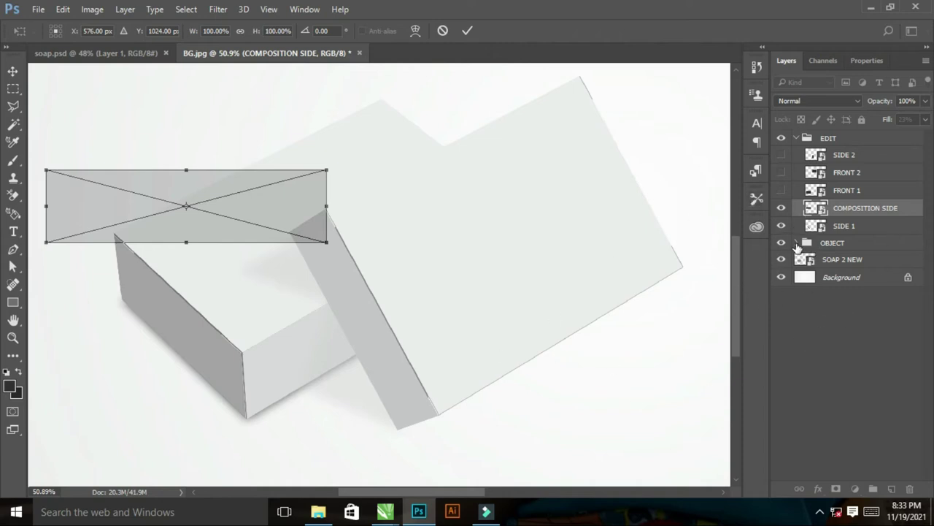
pyautogui.click(795, 239)
pyautogui.press('Return')
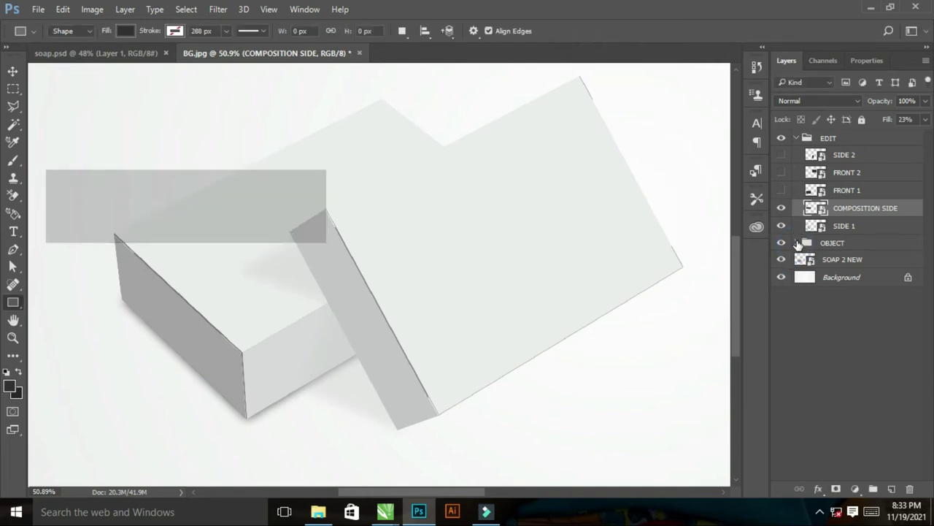
# Move the SOAP 1 layer out of the OBJECT group to above the EDIT group, and hide it.
pyautogui.click(797, 242)
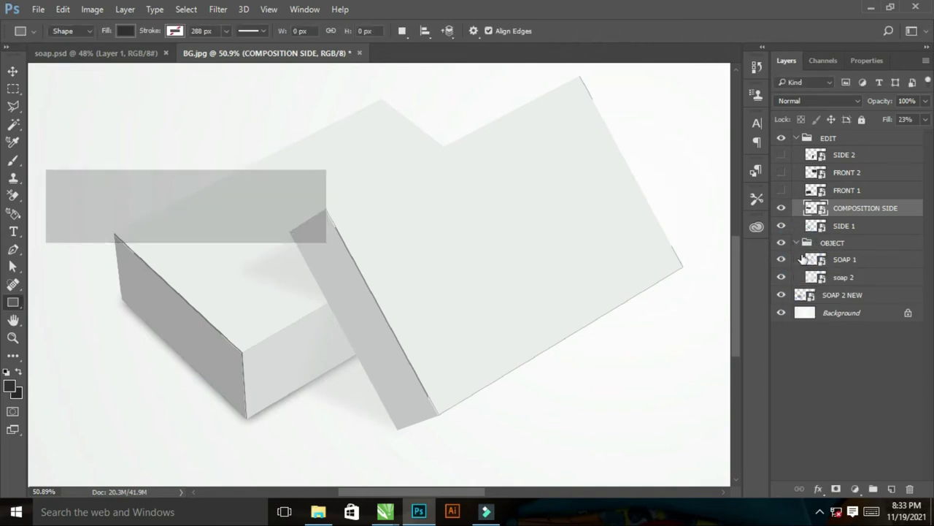
pyautogui.click(781, 259)
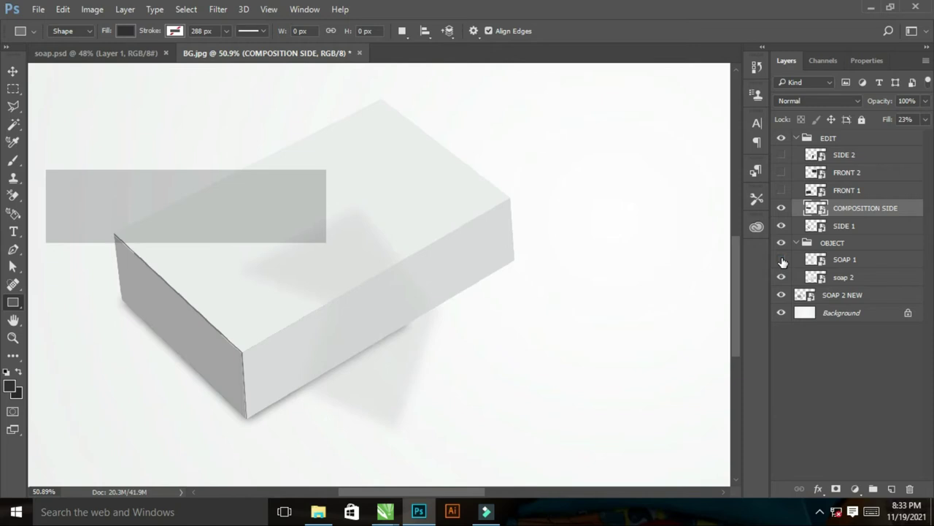
pyautogui.click(781, 260)
pyautogui.click(781, 260)
pyautogui.click(781, 260)
pyautogui.moveTo(850, 267); pyautogui.dragTo(851, 134)
pyautogui.click(781, 140)
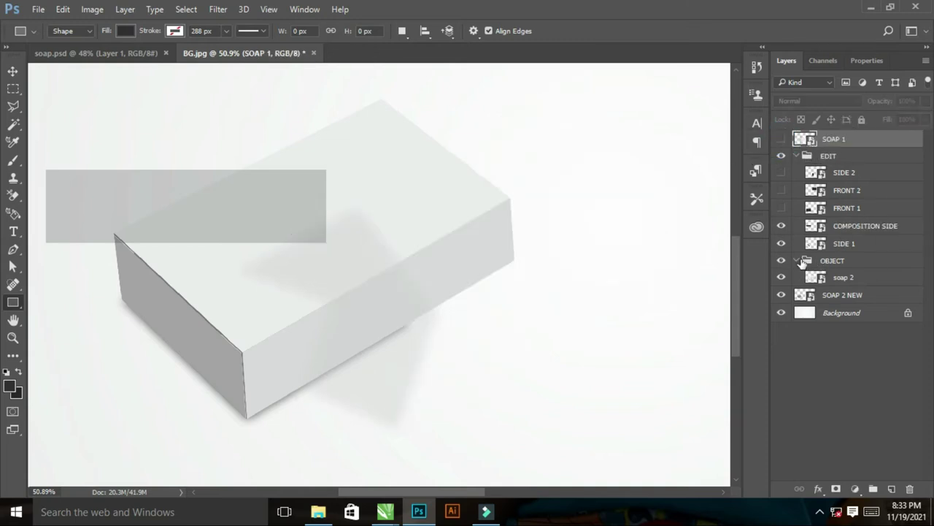
# Move the OBJECT group into the EDIT group beneath SIDE 1 and collapse it.
pyautogui.moveTo(852, 264)
pyautogui.mouseDown()
pyautogui.moveTo(847, 253)
pyautogui.moveTo(855, 253)
pyautogui.mouseUp()
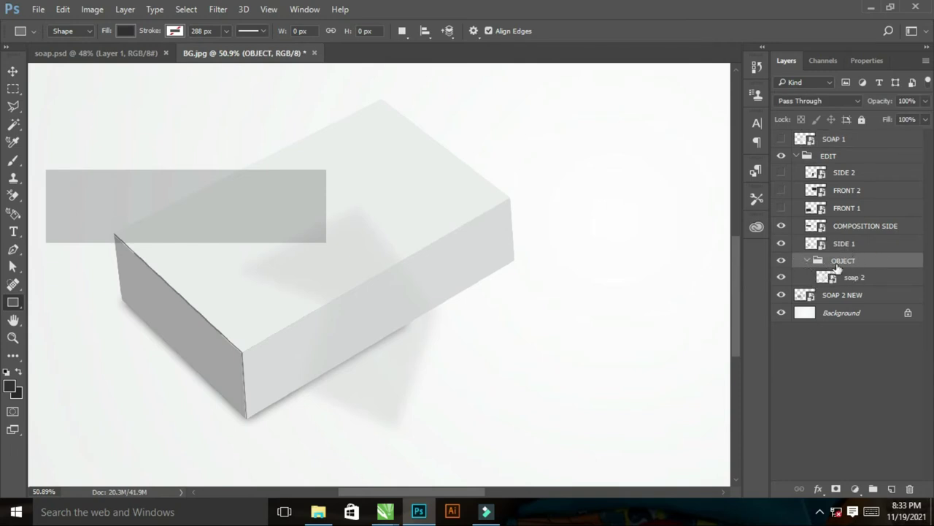
pyautogui.click(808, 261)
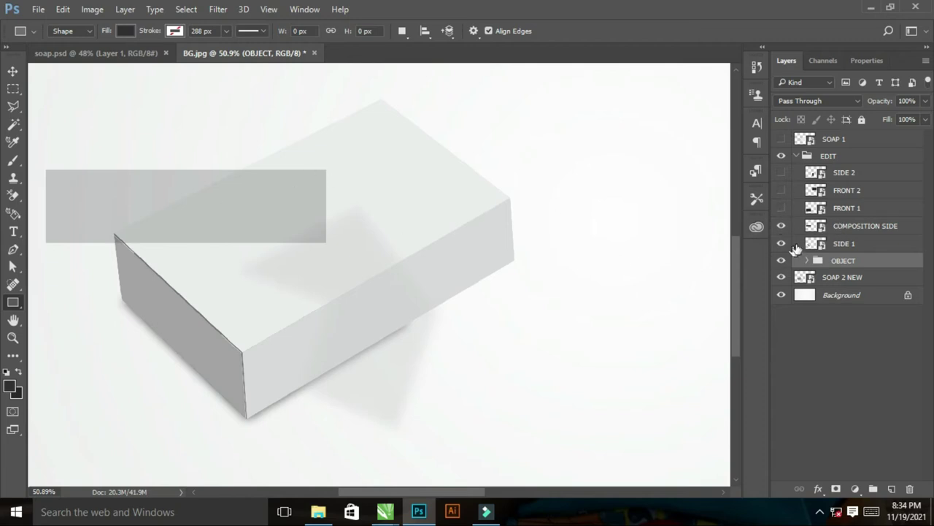
# Start a Distort transform on COMPOSITION SIDE and move it over the long side face of the lying box.
pyautogui.click(849, 229)
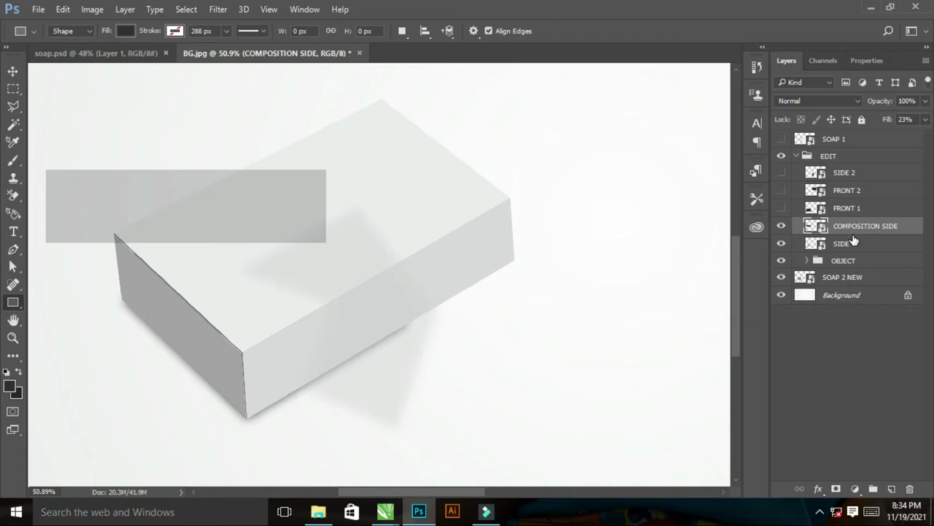
pyautogui.hotkey('ctrl', 't')
pyautogui.rightClick(236, 223)
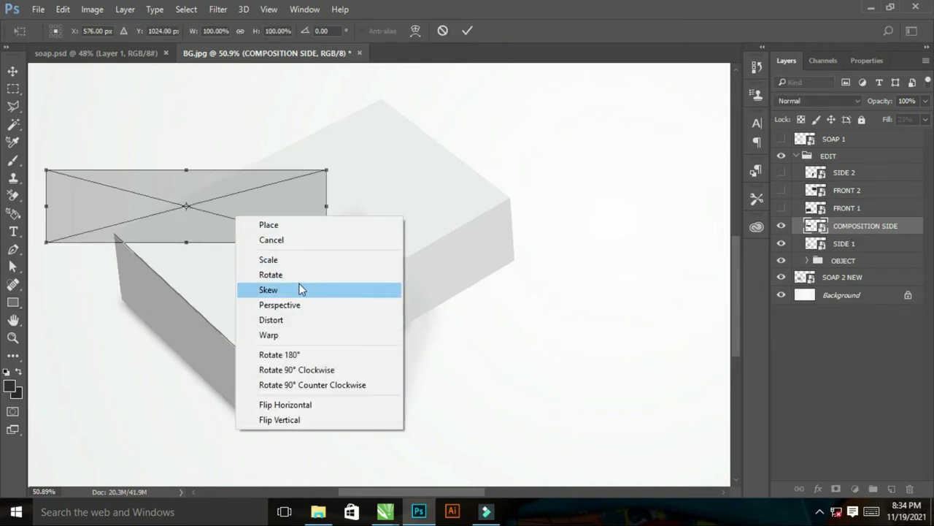
pyautogui.click(286, 321)
pyautogui.moveTo(238, 207); pyautogui.dragTo(437, 242)
pyautogui.moveTo(217, 184); pyautogui.dragTo(361, 446)
pyautogui.moveTo(358, 182); pyautogui.dragTo(369, 346)
pyautogui.moveTo(242, 326); pyautogui.dragTo(369, 435)
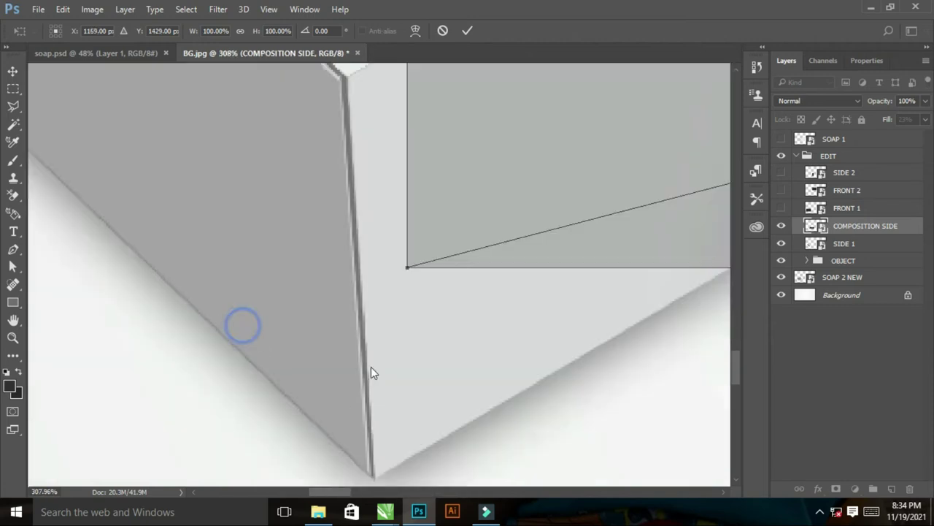
# Pull the two near corners of COMPOSITION SIDE onto the lower and upper ends of the lying box's front vertical edge.
pyautogui.moveTo(407, 267); pyautogui.dragTo(382, 478)
pyautogui.moveTo(398, 236); pyautogui.dragTo(373, 281)
pyautogui.moveTo(382, 152); pyautogui.dragTo(378, 389)
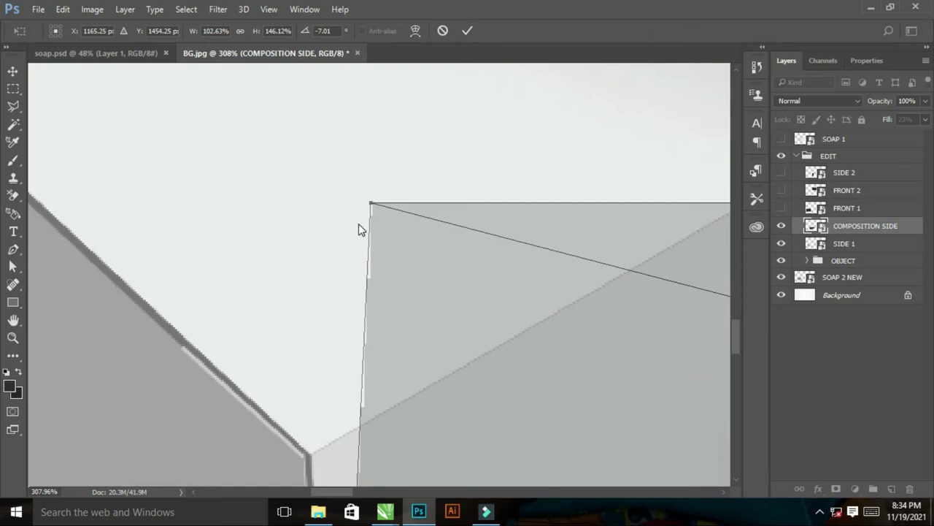
pyautogui.moveTo(371, 207); pyautogui.dragTo(312, 453)
pyautogui.moveTo(325, 428); pyautogui.dragTo(311, 217)
pyautogui.moveTo(484, 206); pyautogui.dragTo(376, 279)
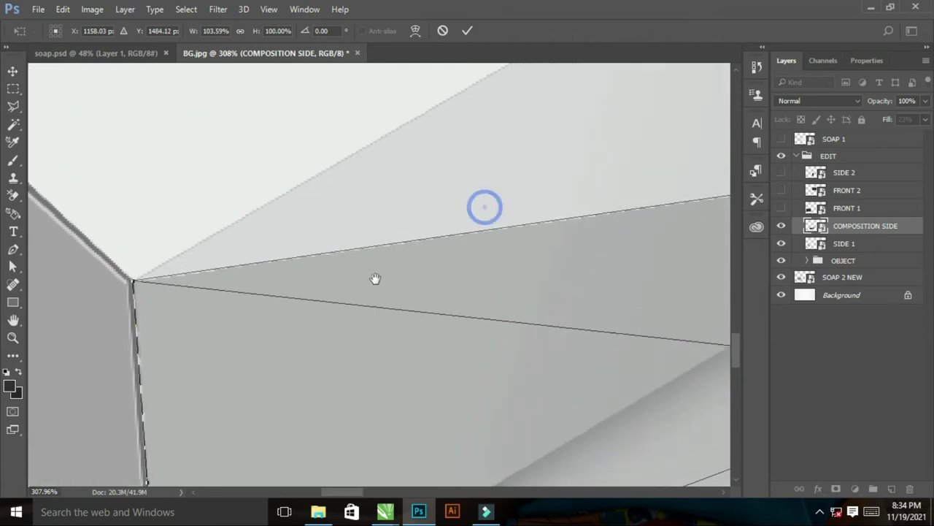
# Pull the two far corners of COMPOSITION SIDE onto the upper and lower ends of the long side face's far edge.
pyautogui.hotkey('ctrl', '0')
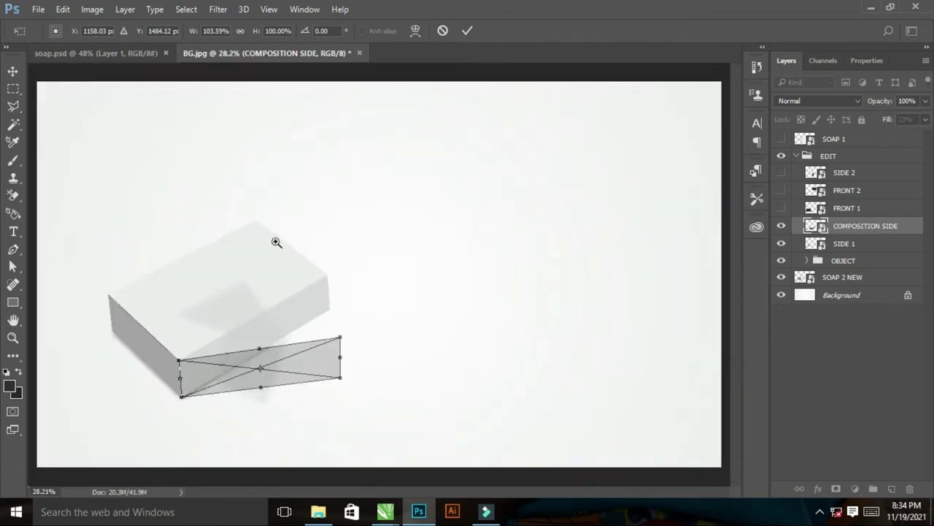
pyautogui.moveTo(275, 242); pyautogui.dragTo(414, 399)
pyautogui.moveTo(347, 355); pyautogui.dragTo(317, 242)
pyautogui.hotkey('ctrl', 'z')
pyautogui.moveTo(368, 305); pyautogui.dragTo(335, 146)
pyautogui.moveTo(367, 403); pyautogui.dragTo(336, 230)
pyautogui.moveTo(342, 232); pyautogui.dragTo(343, 230)
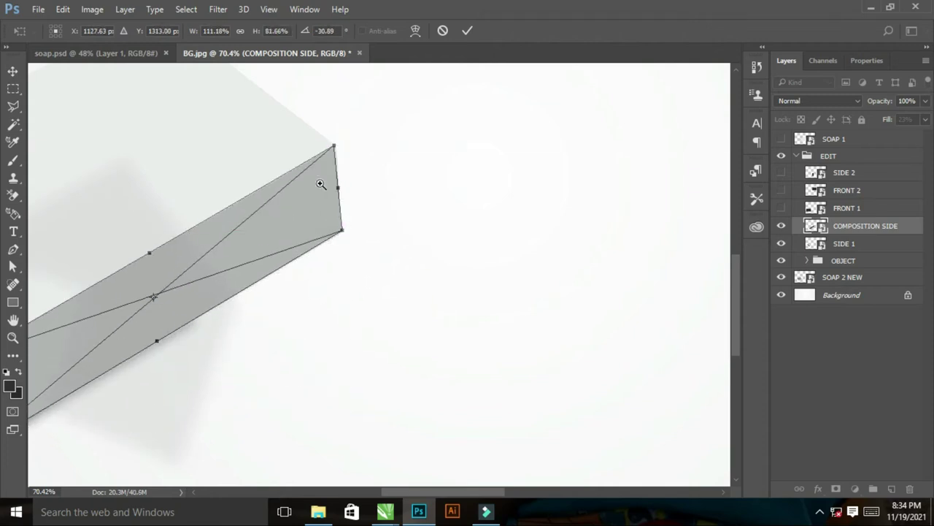
# Refine COMPOSITION SIDE's far corners against the box outline and apply the transform.
pyautogui.moveTo(313, 171); pyautogui.dragTo(378, 273)
pyautogui.moveTo(298, 223); pyautogui.dragTo(424, 373)
pyautogui.moveTo(404, 316); pyautogui.dragTo(404, 330)
pyautogui.moveTo(396, 254); pyautogui.dragTo(436, 438)
pyautogui.moveTo(387, 265); pyautogui.dragTo(353, 454)
pyautogui.moveTo(384, 280); pyautogui.dragTo(407, 285)
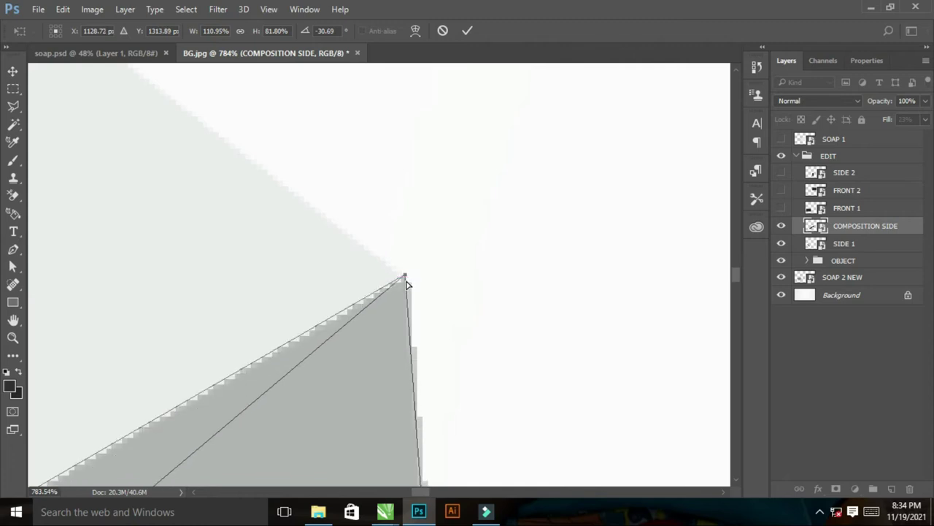
pyautogui.press('Return')
pyautogui.hotkey('ctrl', '0')
# Show the FRONT 1 layer, start a Distort transform on it, and move it over the lying box's top face.
pyautogui.moveTo(109, 213); pyautogui.dragTo(459, 355)
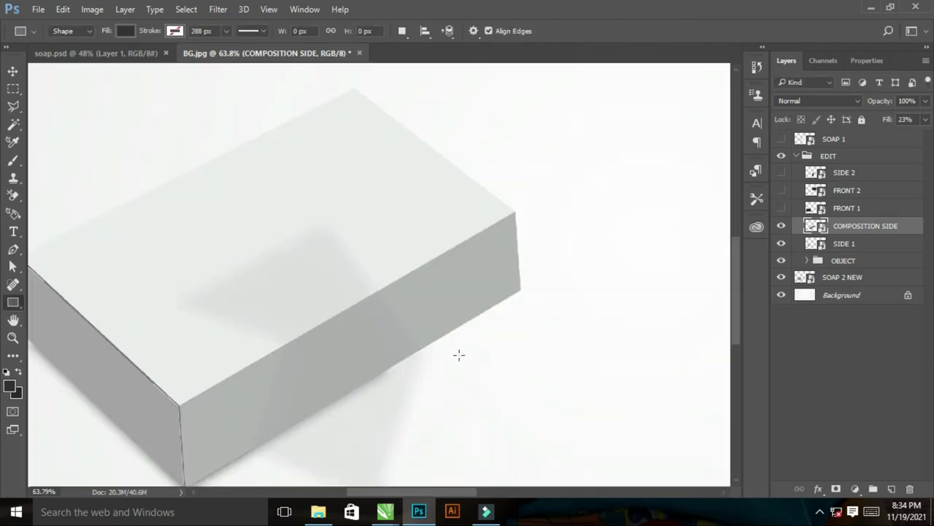
pyautogui.click(781, 208)
pyautogui.moveTo(331, 258); pyautogui.dragTo(490, 204)
pyautogui.click(849, 209)
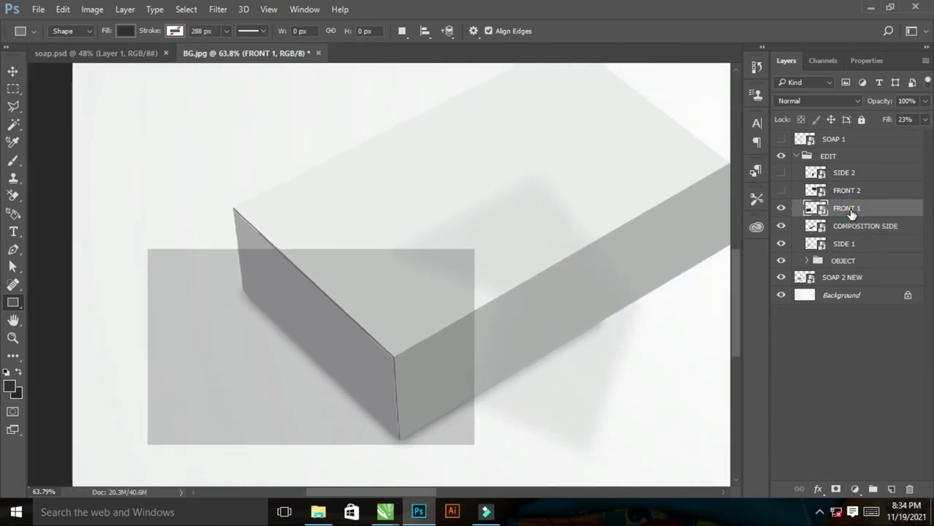
pyautogui.hotkey('ctrl', 't')
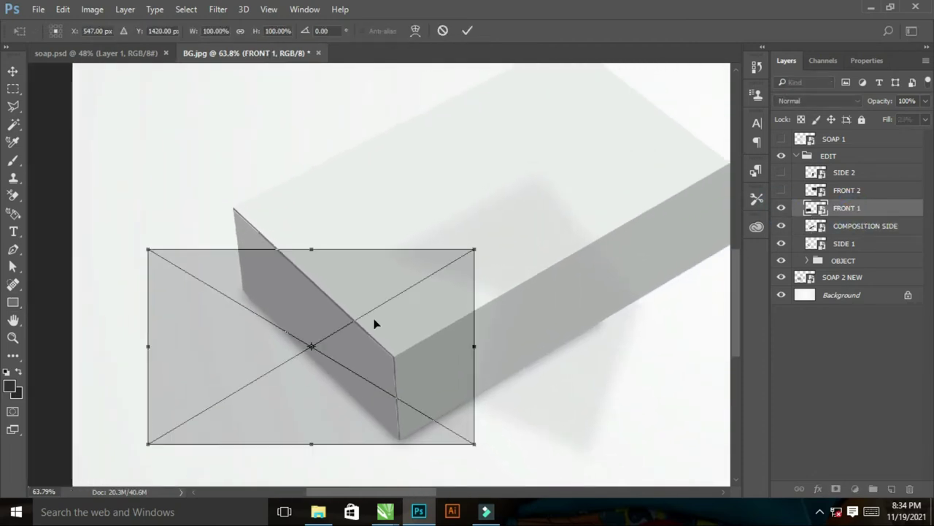
pyautogui.rightClick(387, 310)
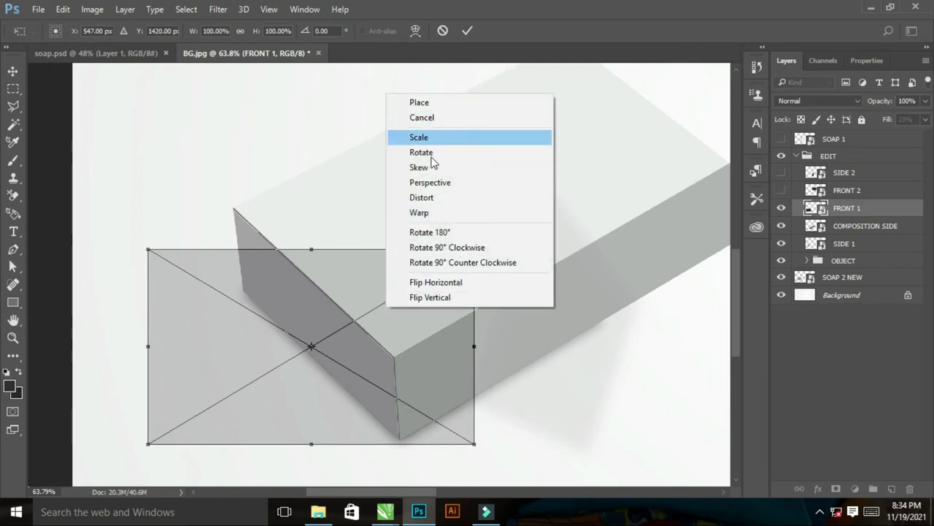
pyautogui.click(433, 198)
pyautogui.moveTo(408, 368); pyautogui.dragTo(576, 157)
# Pull the four corners of FRONT 1 onto the corners of the lying box's top face.
pyautogui.moveTo(324, 244); pyautogui.dragTo(392, 360)
pyautogui.scroll(5, 358, 282)
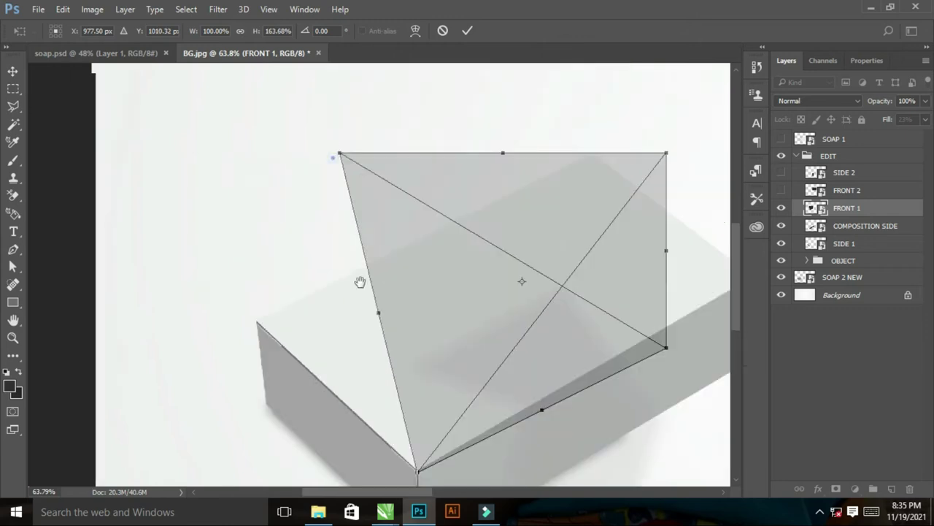
pyautogui.moveTo(353, 161); pyautogui.dragTo(269, 329)
pyautogui.moveTo(678, 161); pyautogui.dragTo(611, 163)
pyautogui.moveTo(615, 206); pyautogui.dragTo(324, 154)
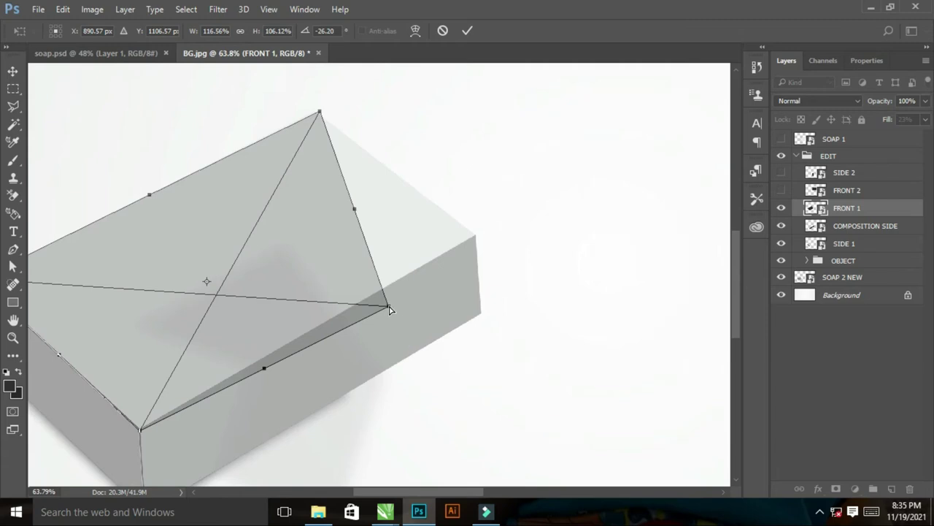
pyautogui.moveTo(404, 300); pyautogui.dragTo(476, 238)
# Adjust FRONT 1 along the back edge of the lying box's top face.
pyautogui.moveTo(448, 219); pyautogui.dragTo(517, 266)
pyautogui.moveTo(298, 176); pyautogui.dragTo(403, 294)
pyautogui.moveTo(291, 272); pyautogui.dragTo(305, 245)
pyautogui.moveTo(290, 264); pyautogui.dragTo(375, 390)
pyautogui.moveTo(397, 265); pyautogui.dragTo(471, 415)
pyautogui.moveTo(300, 242); pyautogui.dragTo(205, 215)
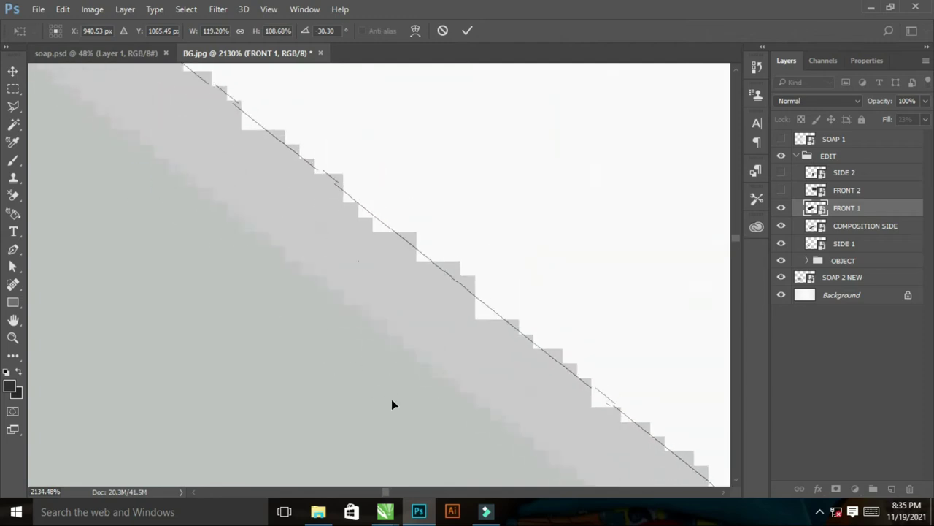
pyautogui.hotkey('ctrl', '0')
# Refine FRONT 1's back corner so it meets the rear corner of the top face exactly.
pyautogui.moveTo(259, 198); pyautogui.dragTo(299, 257)
pyautogui.moveTo(151, 175); pyautogui.dragTo(286, 289)
pyautogui.moveTo(214, 171); pyautogui.dragTo(515, 382)
pyautogui.moveTo(430, 193); pyautogui.dragTo(295, 196)
pyautogui.moveTo(210, 225); pyautogui.dragTo(596, 211)
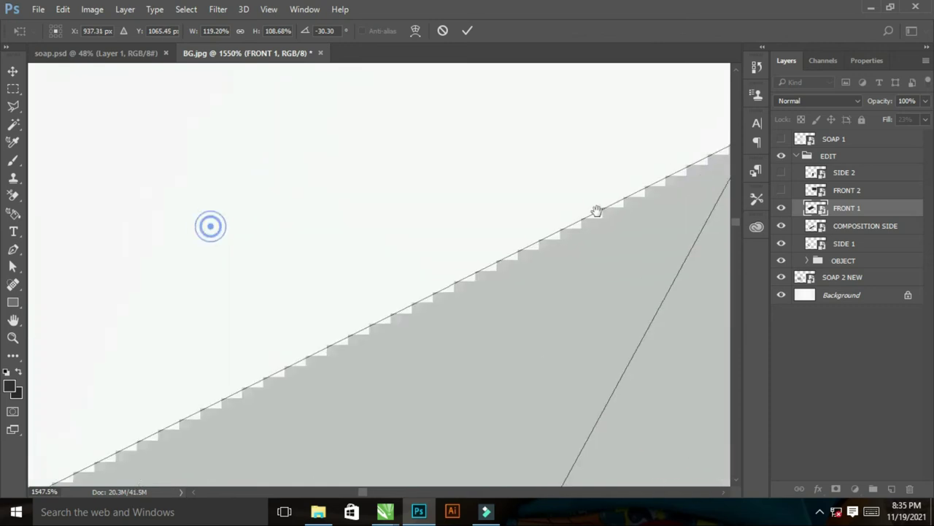
pyautogui.moveTo(287, 287); pyautogui.dragTo(370, 211)
pyautogui.hotkey('ctrl', '0')
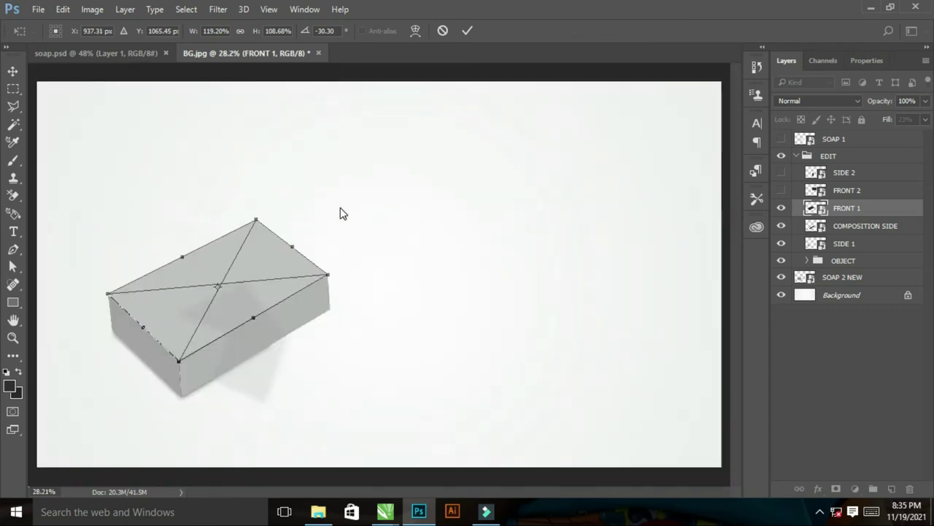
# Refine FRONT 1's corner at the outer end of the short side face and apply the transform.
pyautogui.click(107, 275)
pyautogui.click(63, 149)
pyautogui.moveTo(142, 109); pyautogui.dragTo(345, 293)
pyautogui.moveTo(271, 206)
pyautogui.mouseDown()
pyautogui.moveTo(428, 260)
pyautogui.moveTo(336, 249)
pyautogui.moveTo(276, 214)
pyautogui.mouseUp()
pyautogui.hotkey('ctrl', '0')
pyautogui.press('Return')
pyautogui.press('u')
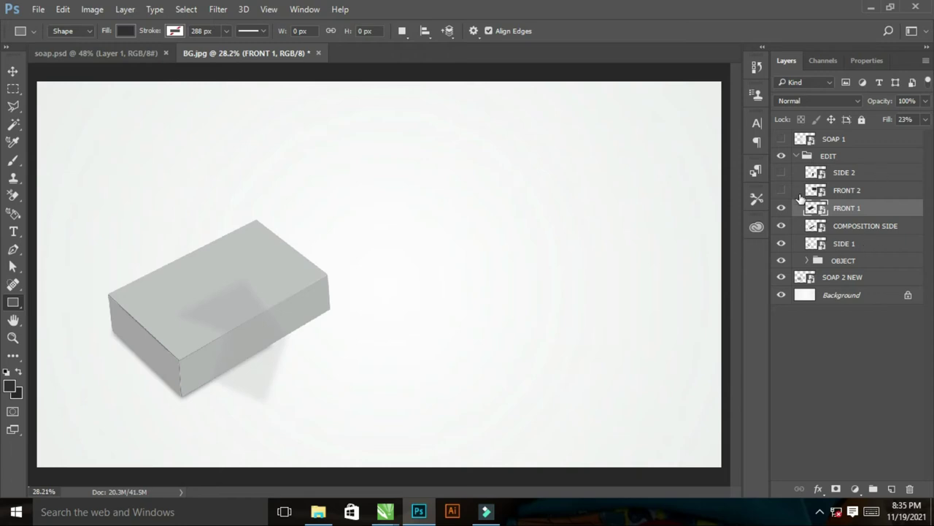
# Move the SIDE 2 and FRONT 2 layers out of the EDIT group to the top of the layer stack.
pyautogui.keyDown('shift'); pyautogui.click(853, 172); pyautogui.keyUp('shift')
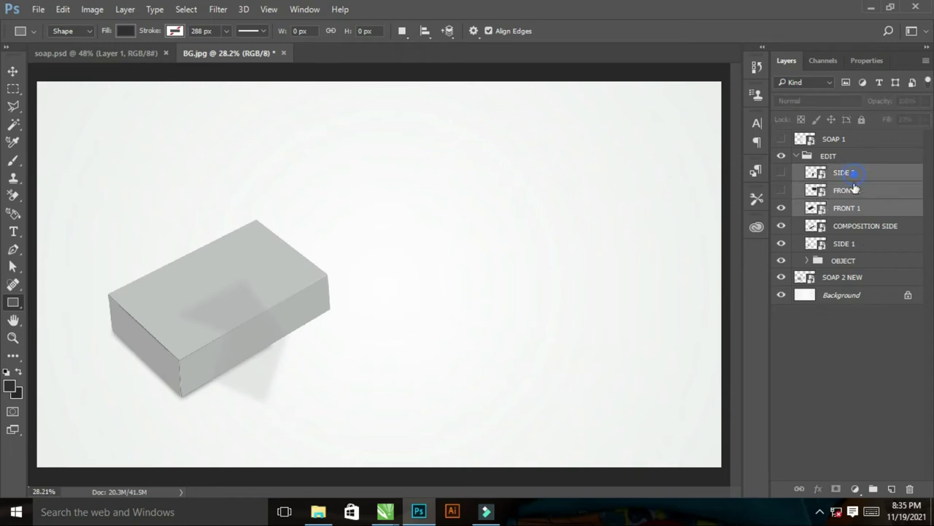
pyautogui.click(844, 193)
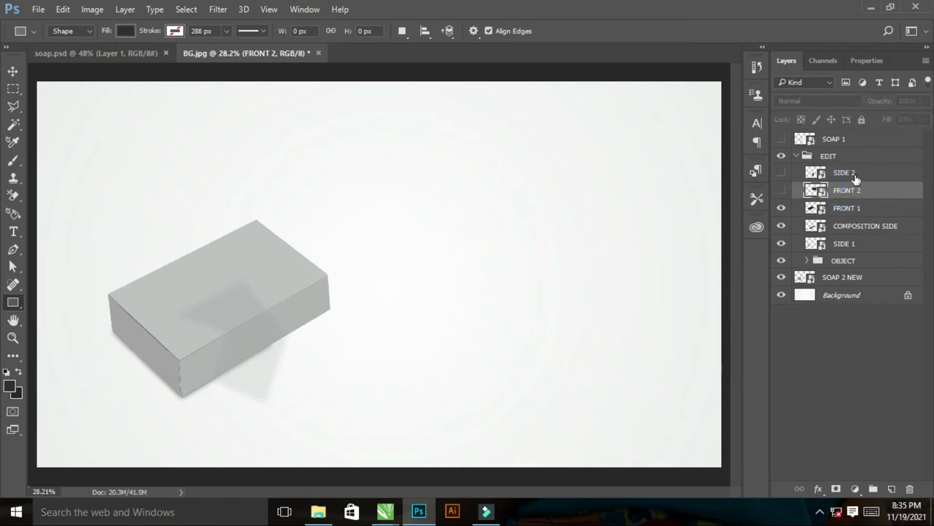
pyautogui.keyDown('shift'); pyautogui.click(857, 175); pyautogui.keyUp('shift')
pyautogui.moveTo(854, 174); pyautogui.dragTo(858, 135)
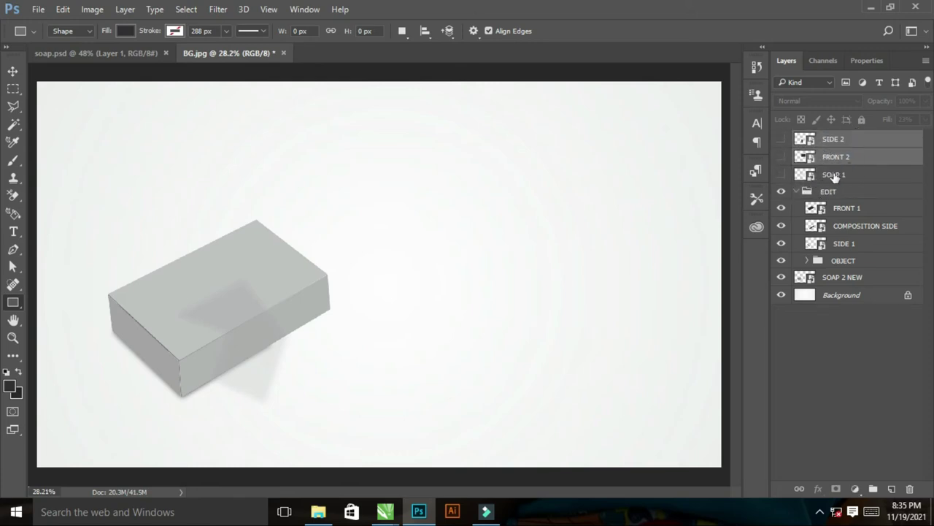
# Show the SOAP 1 layer and place it in a new group named OBJECT 2.
pyautogui.click(781, 175)
pyautogui.moveTo(846, 177); pyautogui.dragTo(873, 489)
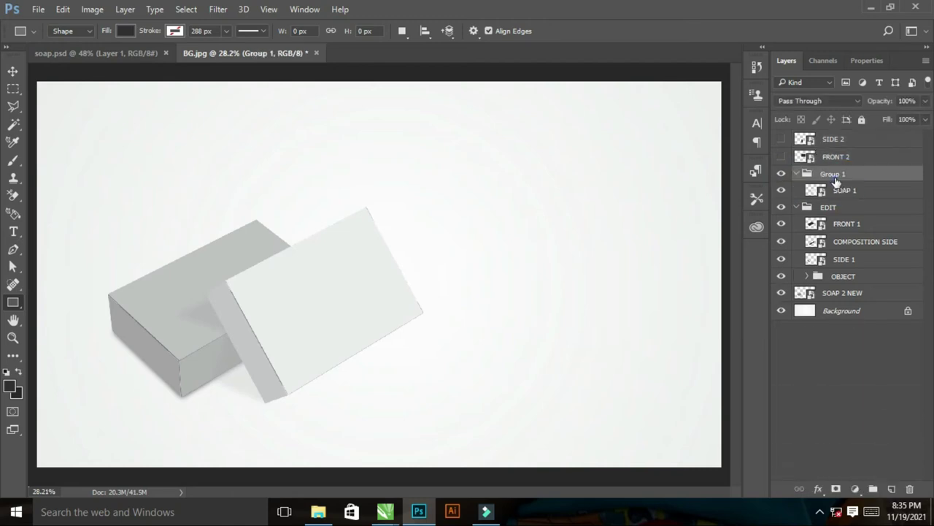
pyautogui.write('OBJECT 2')
pyautogui.press('Return')
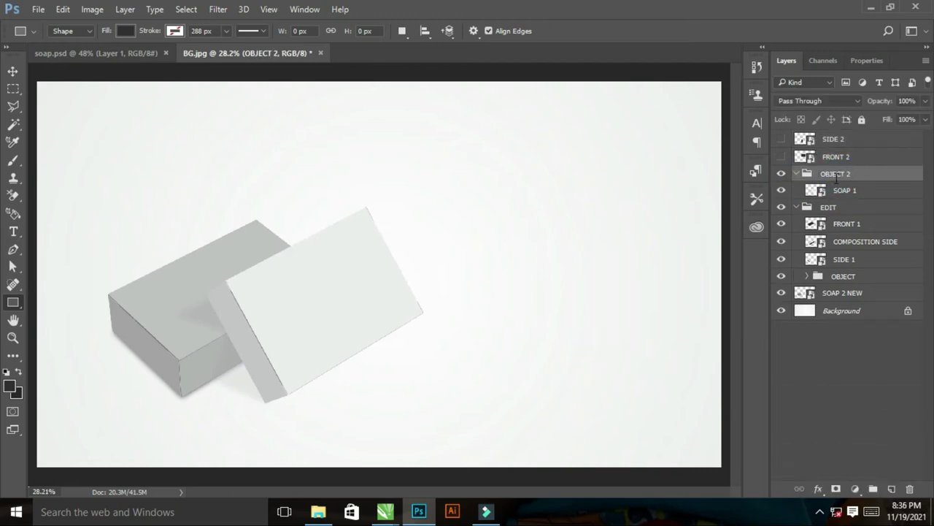
# Group the SIDE 2 and FRONT 2 layers and name the group EDIT 2.
pyautogui.click(852, 144)
pyautogui.keyDown('shift'); pyautogui.click(854, 155); pyautogui.keyUp('shift')
pyautogui.moveTo(854, 155); pyautogui.dragTo(872, 486)
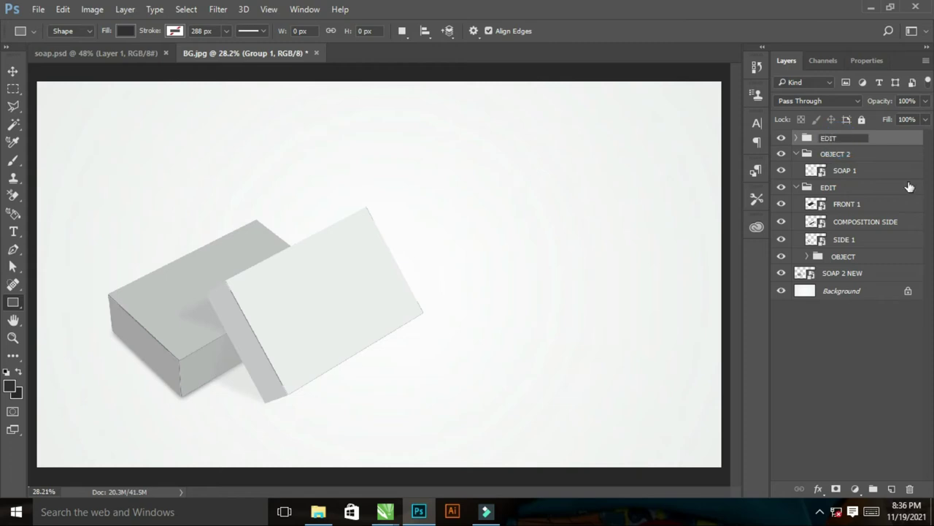
pyautogui.press('Return')
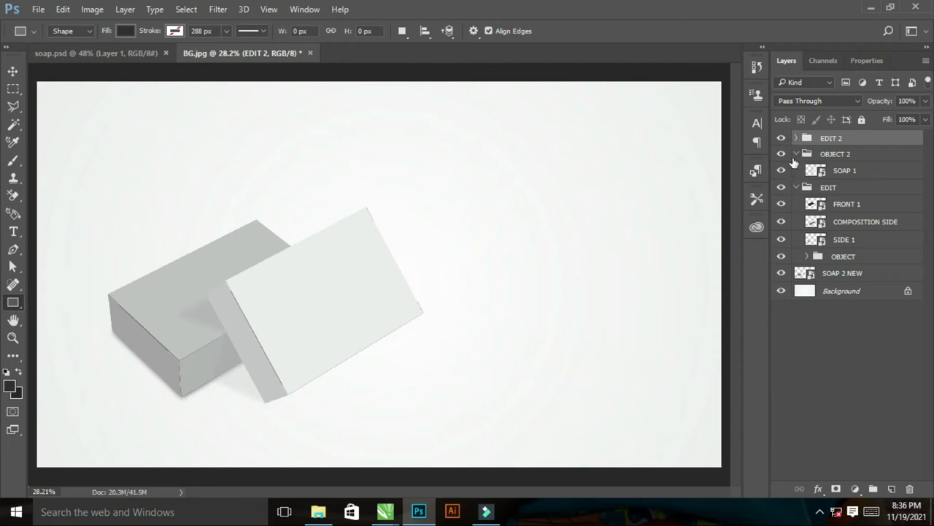
# Expand the EDIT 2 group, show the FRONT 2 layer, and start a Distort transform on it.
pyautogui.click(797, 138)
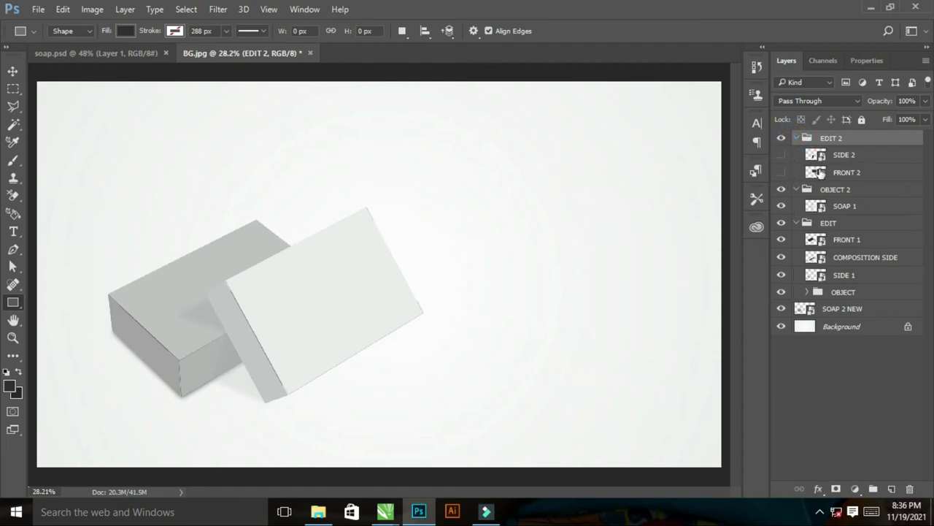
pyautogui.click(781, 172)
pyautogui.click(846, 173)
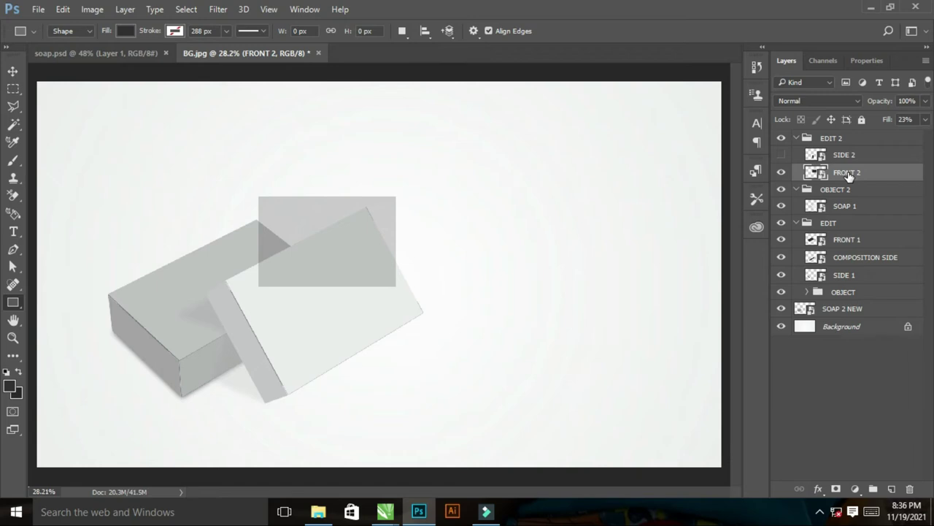
pyautogui.hotkey('ctrl', 't')
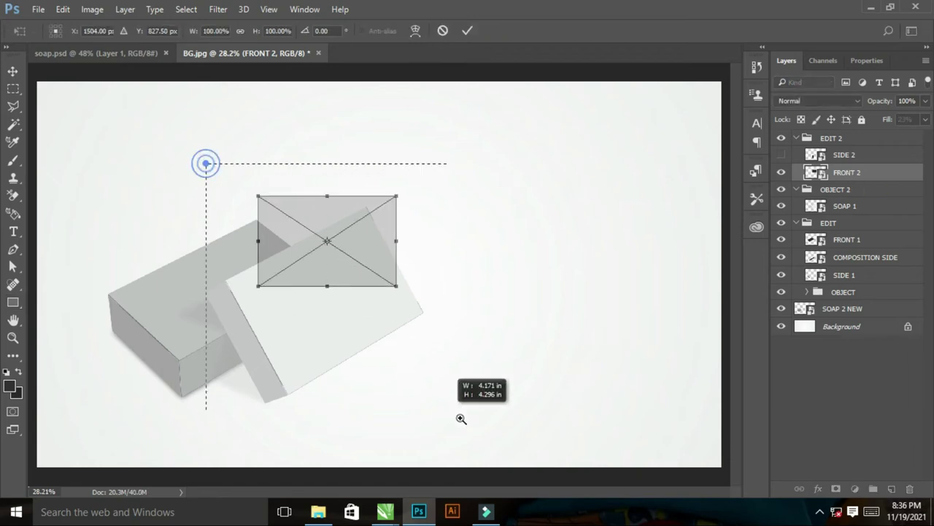
pyautogui.hotkey('ctrl', '+')
pyautogui.hotkey('ctrl', '+')
pyautogui.rightClick(390, 255)
pyautogui.click(428, 358)
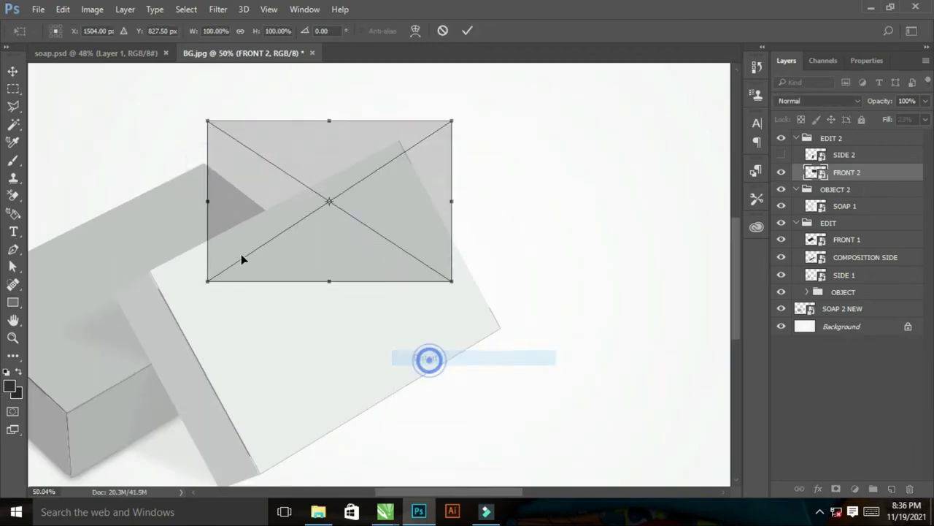
# Pull the four corners of FRONT 2 onto the corners of the leaning box's front face.
pyautogui.moveTo(207, 281); pyautogui.dragTo(260, 471)
pyautogui.moveTo(208, 122); pyautogui.dragTo(154, 270)
pyautogui.moveTo(453, 123); pyautogui.dragTo(398, 140)
pyautogui.moveTo(452, 281); pyautogui.dragTo(502, 329)
# Refine FRONT 2's rightmost and leftmost corners to match the outline of the leaning box's front face.
pyautogui.moveTo(470, 294); pyautogui.dragTo(528, 345)
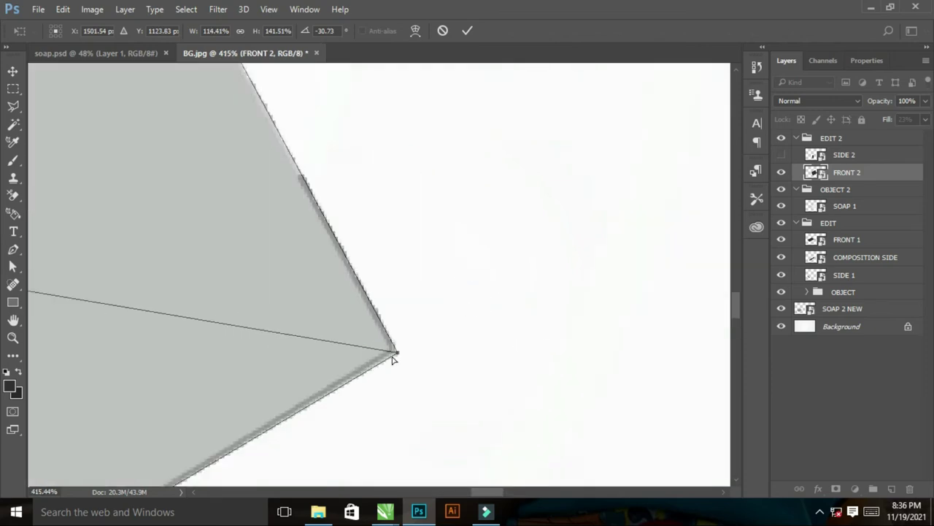
pyautogui.moveTo(399, 356); pyautogui.dragTo(765, 336)
pyautogui.moveTo(292, 307); pyautogui.dragTo(657, 296)
pyautogui.moveTo(321, 269); pyautogui.dragTo(927, 369)
pyautogui.moveTo(324, 252); pyautogui.dragTo(859, 379)
pyautogui.moveTo(380, 276); pyautogui.dragTo(301, 276)
pyautogui.moveTo(119, 241); pyautogui.dragTo(301, 233)
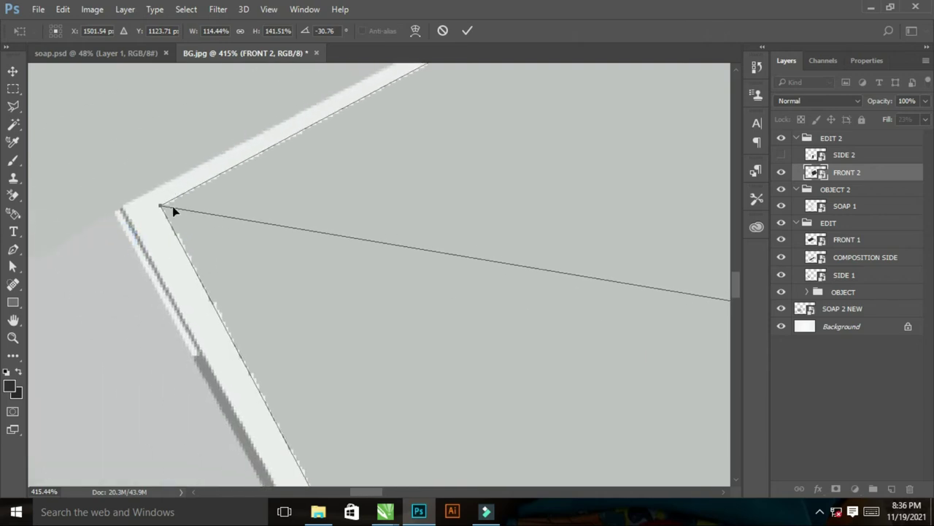
pyautogui.moveTo(162, 209); pyautogui.dragTo(119, 209)
pyautogui.hotkey('ctrl', '0')
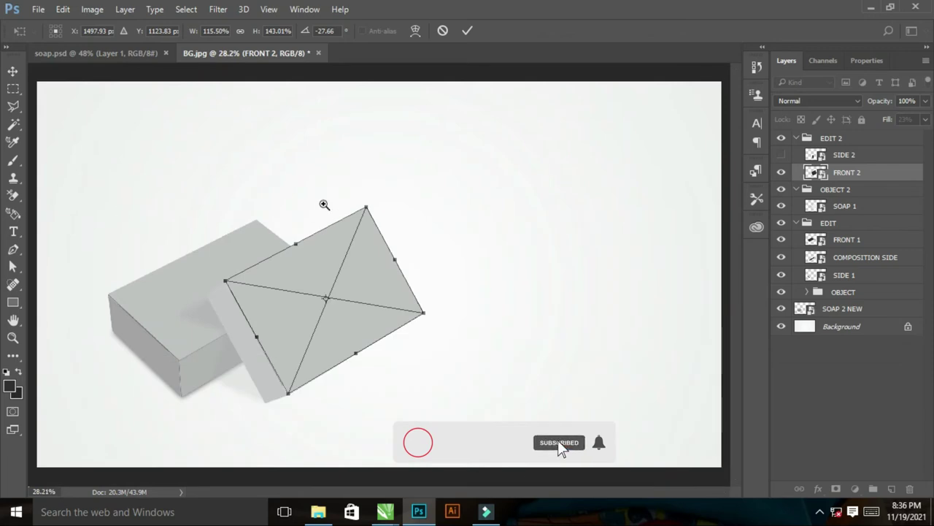
# Refine FRONT 2's uppermost and lowermost corners on the leaning box's front face and apply the transform.
pyautogui.moveTo(324, 203); pyautogui.dragTo(414, 232)
pyautogui.moveTo(321, 154); pyautogui.dragTo(432, 239)
pyautogui.moveTo(376, 252); pyautogui.dragTo(376, 256)
pyautogui.hotkey('ctrl', '0')
pyautogui.moveTo(261, 376); pyautogui.dragTo(296, 375)
pyautogui.moveTo(202, 263); pyautogui.dragTo(413, 371)
pyautogui.moveTo(367, 268); pyautogui.dragTo(365, 306)
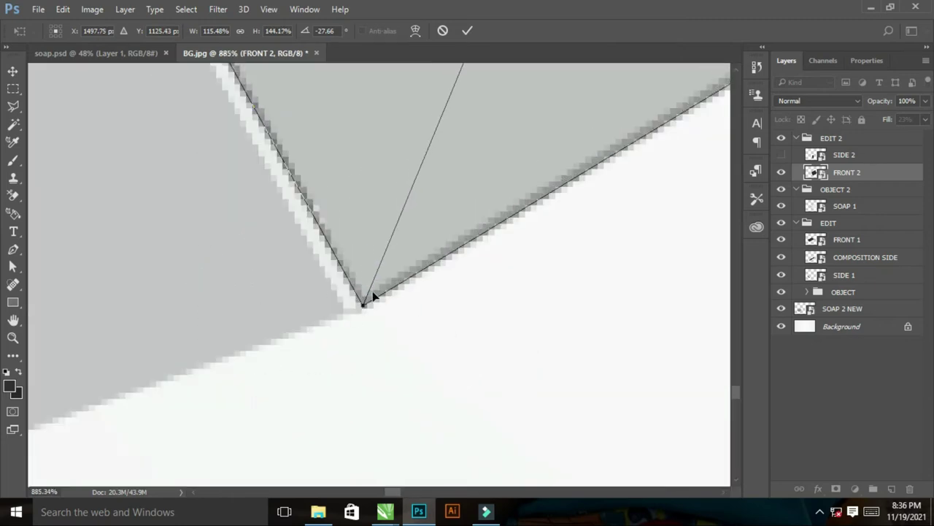
pyautogui.press('Return')
pyautogui.hotkey('ctrl', '0')
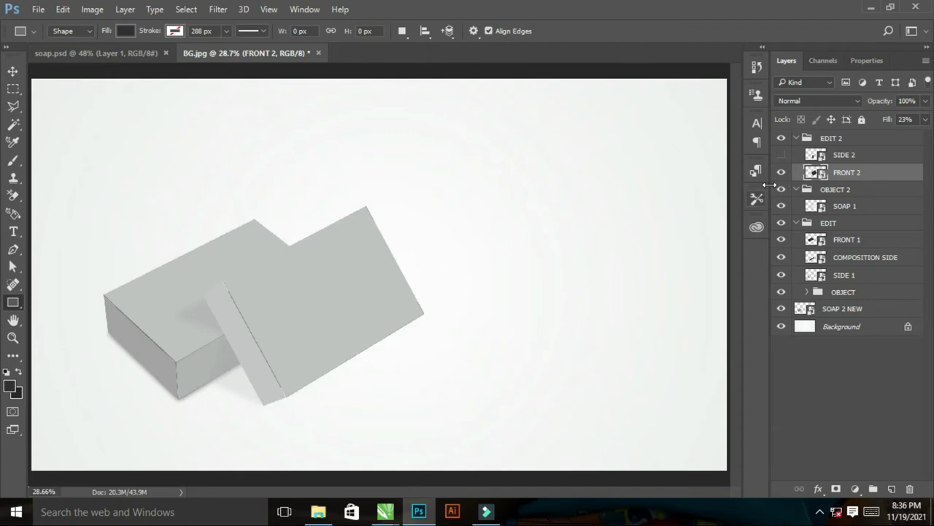
# Show the SIDE 2 layer, select it, and start a Distort transform on it.
pyautogui.click(781, 155)
pyautogui.rightClick(849, 157)
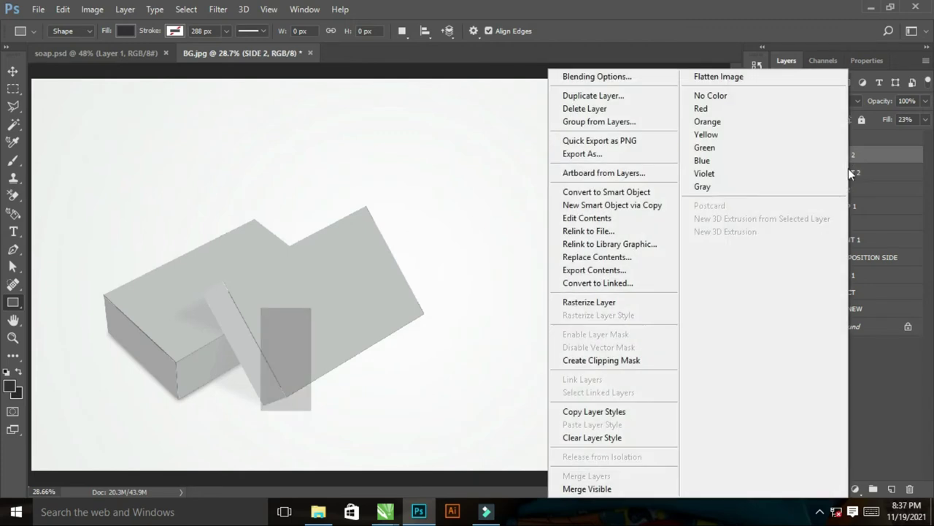
pyautogui.click(883, 146)
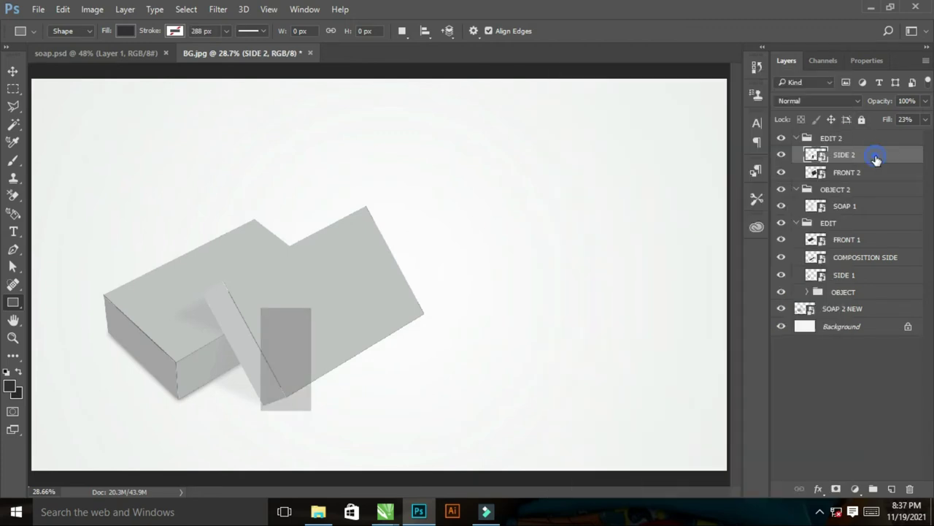
pyautogui.hotkey('ctrl', 't')
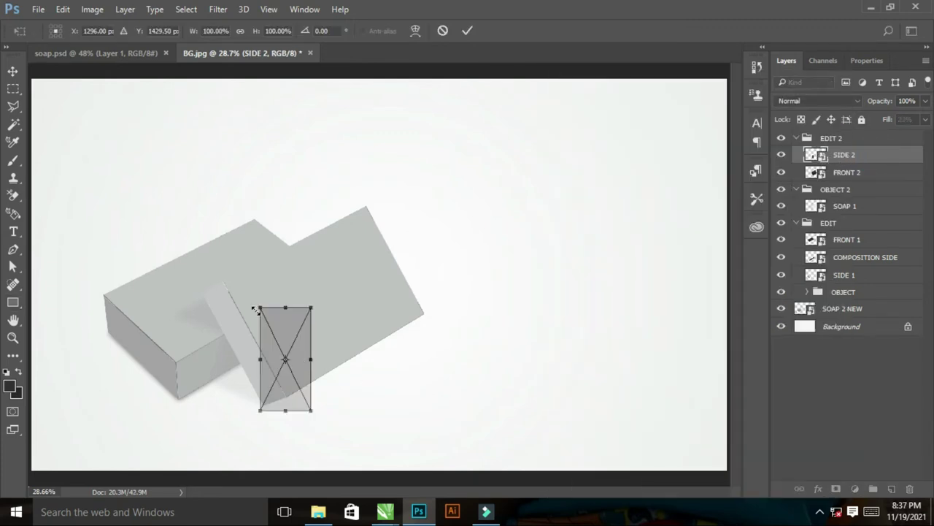
pyautogui.scroll(3, 403, 413)
pyautogui.rightClick(324, 244)
pyautogui.click(362, 349)
# Move SIDE 2 beside the leaning box, pull its upper-right corner onto the front face's left corner, and apply the transform.
pyautogui.moveTo(354, 207); pyautogui.dragTo(191, 214)
pyautogui.moveTo(195, 87); pyautogui.dragTo(300, 227)
pyautogui.moveTo(322, 322); pyautogui.dragTo(306, 179)
pyautogui.click(837, 174)
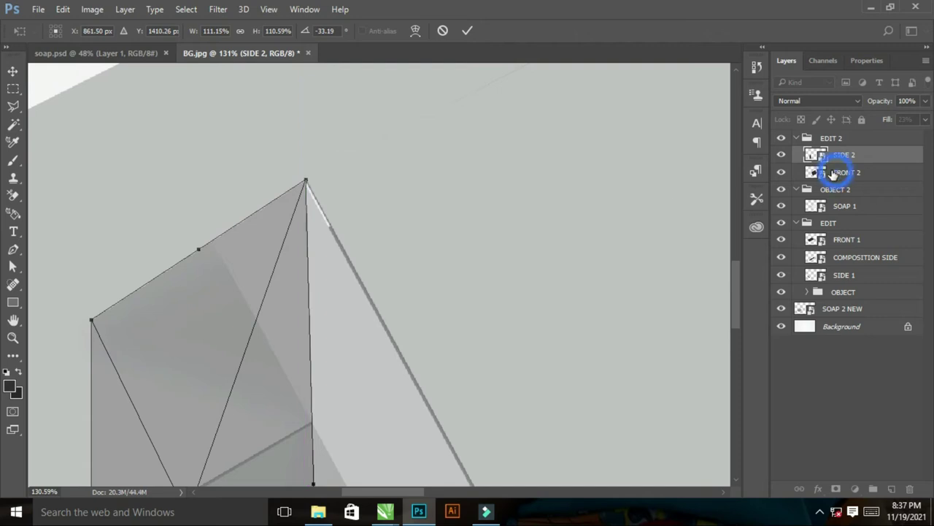
pyautogui.press('Return')
# Set the FRONT 2 layer's fill to 51%.
pyautogui.click(837, 173)
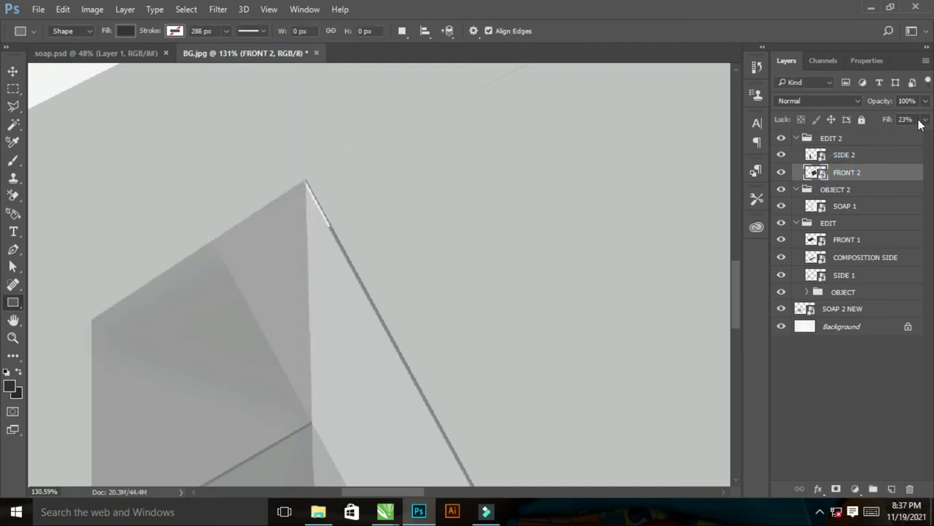
pyautogui.moveTo(884, 135)
pyautogui.mouseDown()
pyautogui.moveTo(914, 139)
pyautogui.moveTo(893, 134)
pyautogui.mouseUp()
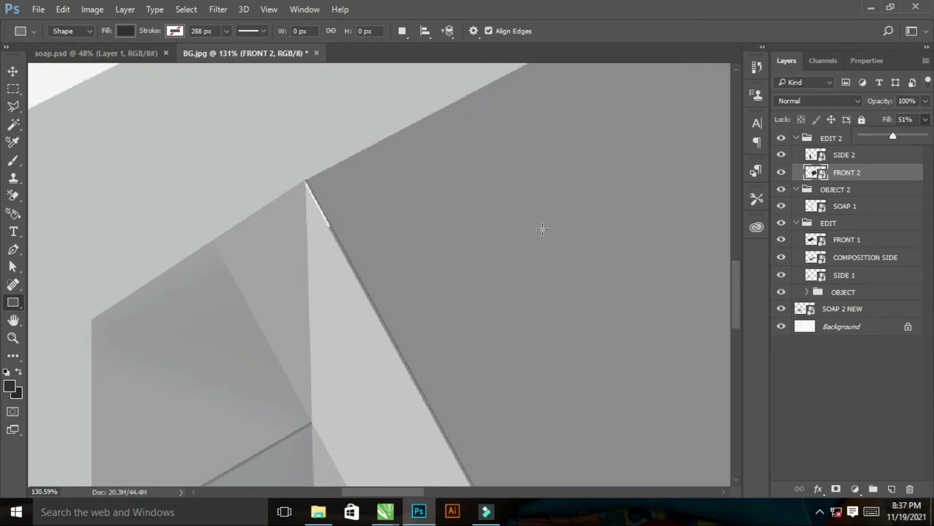
# Reopen SIDE 2's transform in Distort mode and refine its upper-right corner against the edge of the front face.
pyautogui.click(862, 162)
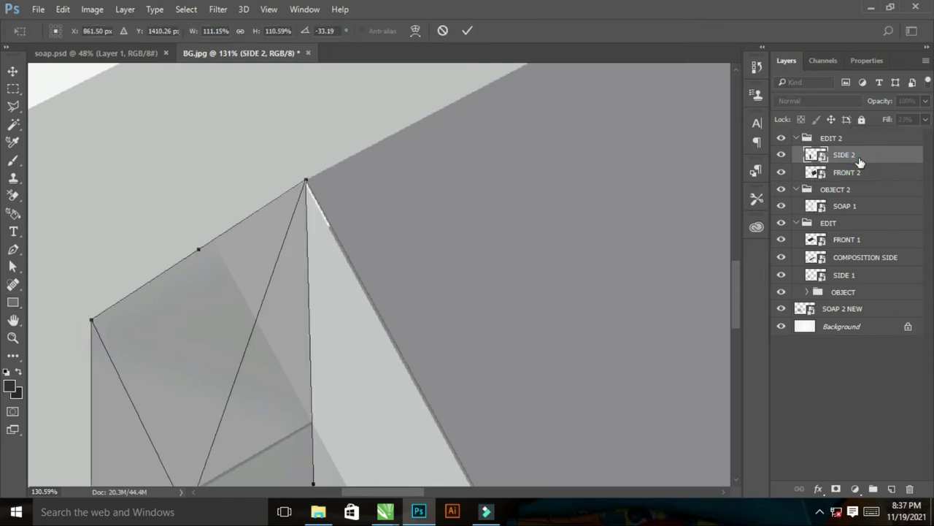
pyautogui.hotkey('ctrl', 't')
pyautogui.moveTo(245, 160); pyautogui.dragTo(369, 224)
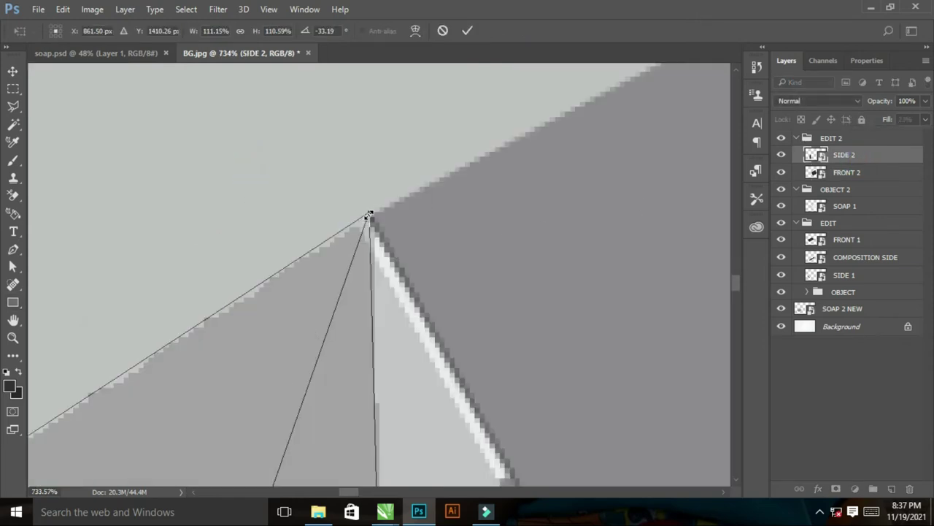
pyautogui.rightClick(344, 254)
pyautogui.click(381, 362)
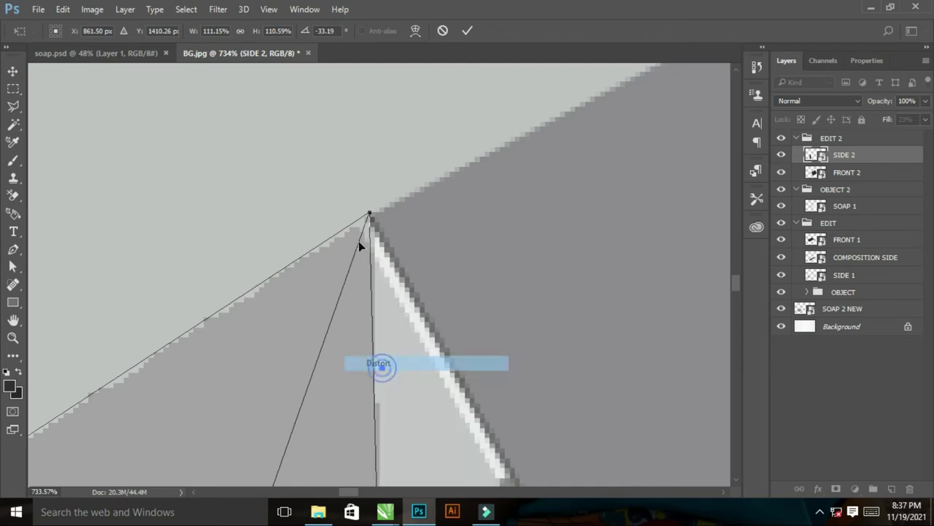
pyautogui.moveTo(371, 213); pyautogui.dragTo(374, 214)
# Pull SIDE 2's lower-right corner onto the bottom corner where the leaning box's side and front faces meet.
pyautogui.hotkey('ctrl', '0')
pyautogui.moveTo(186, 354); pyautogui.dragTo(356, 396)
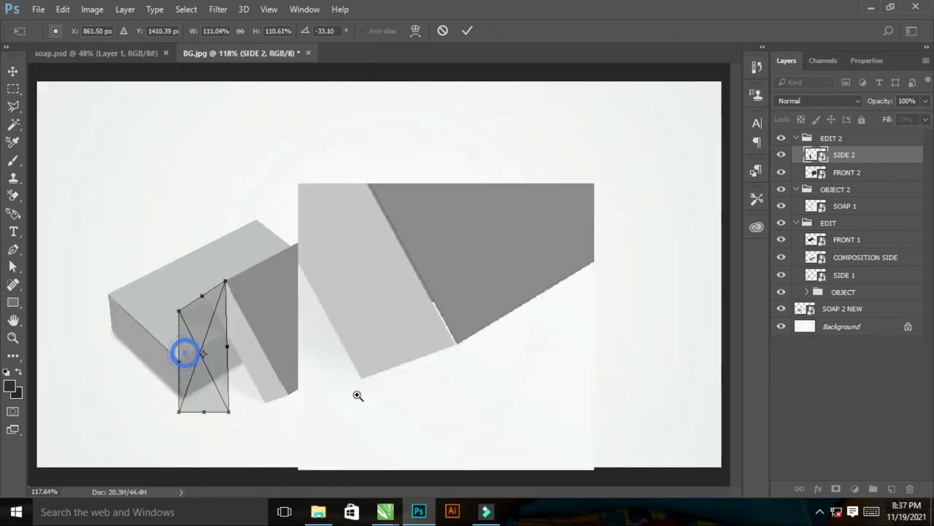
pyautogui.moveTo(212, 414); pyautogui.dragTo(456, 344)
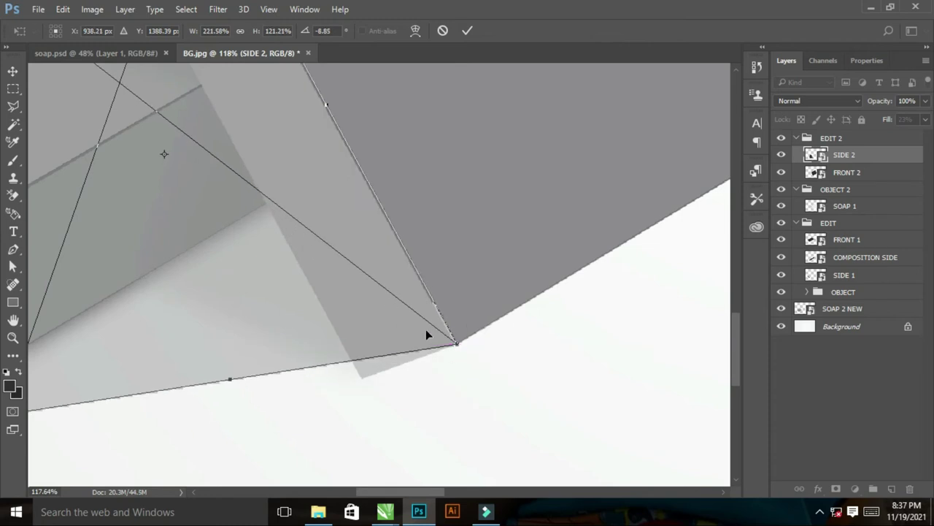
pyautogui.moveTo(424, 317); pyautogui.dragTo(510, 366)
pyautogui.moveTo(304, 292); pyautogui.dragTo(310, 293)
# Pull SIDE 2's lower-left corner onto the lowest outer corner of the leaning box's side face.
pyautogui.moveTo(168, 314); pyautogui.dragTo(483, 257)
pyautogui.moveTo(210, 287); pyautogui.dragTo(460, 256)
pyautogui.hotkey('ctrl', '0')
pyautogui.moveTo(125, 362); pyautogui.dragTo(374, 421)
pyautogui.moveTo(180, 332); pyautogui.dragTo(421, 309)
pyautogui.moveTo(376, 271); pyautogui.dragTo(466, 337)
pyautogui.moveTo(303, 223); pyautogui.dragTo(448, 330)
pyautogui.moveTo(393, 352); pyautogui.dragTo(373, 340)
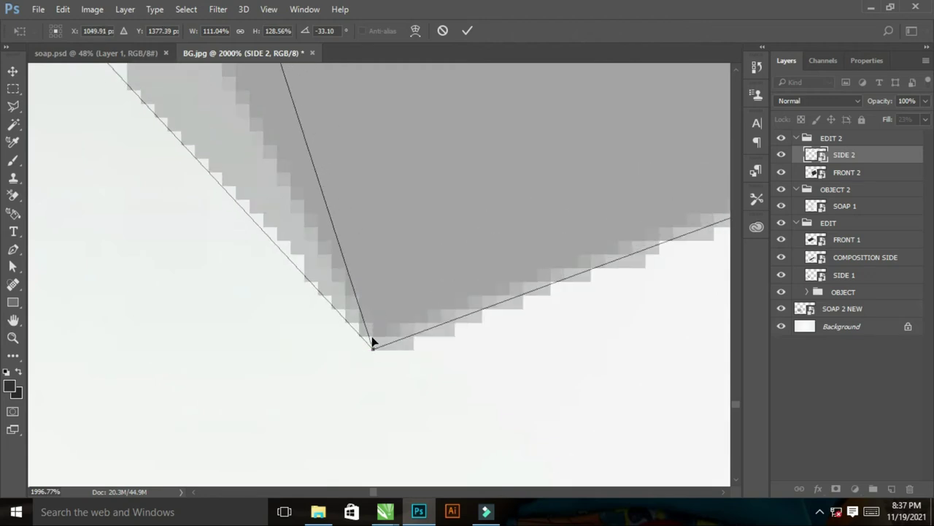
# Fit SIDE 2's upper-left corner to the outer top corner of the leaning box's side face and apply the transform.
pyautogui.hotkey('ctrl', '0')
pyautogui.moveTo(172, 280); pyautogui.dragTo(272, 341)
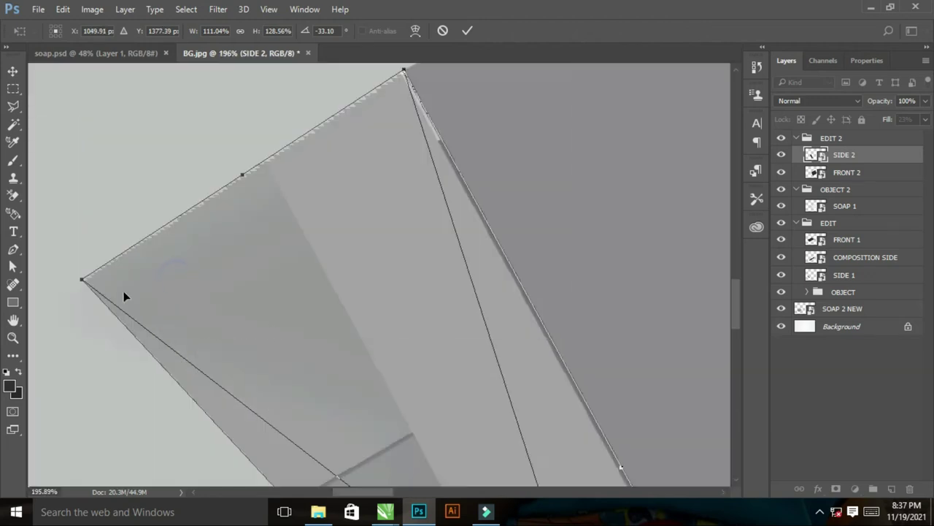
pyautogui.moveTo(82, 278); pyautogui.dragTo(335, 285)
pyautogui.moveTo(271, 182); pyautogui.dragTo(616, 375)
pyautogui.moveTo(180, 283); pyautogui.dragTo(244, 349)
pyautogui.scroll(5, 208, 343)
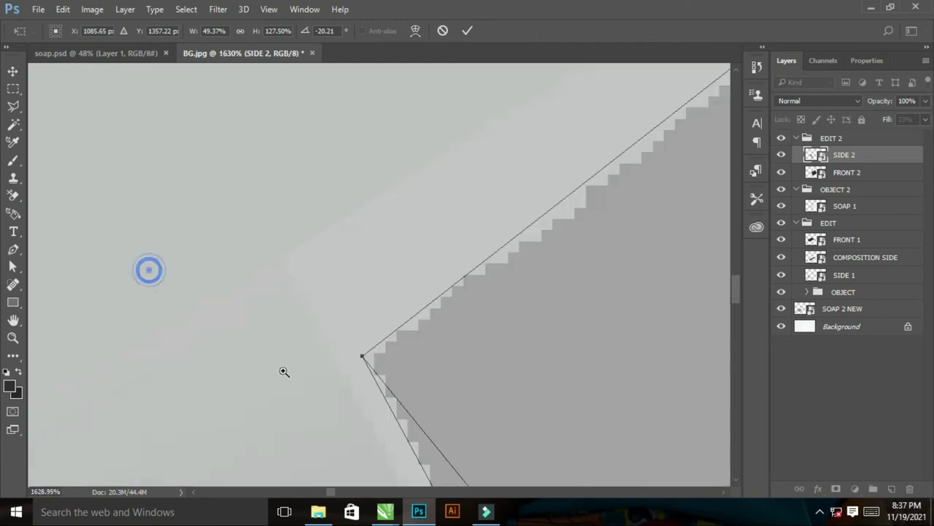
pyautogui.moveTo(361, 358); pyautogui.dragTo(282, 258)
pyautogui.hotkey('ctrl', '0')
pyautogui.press('Return')
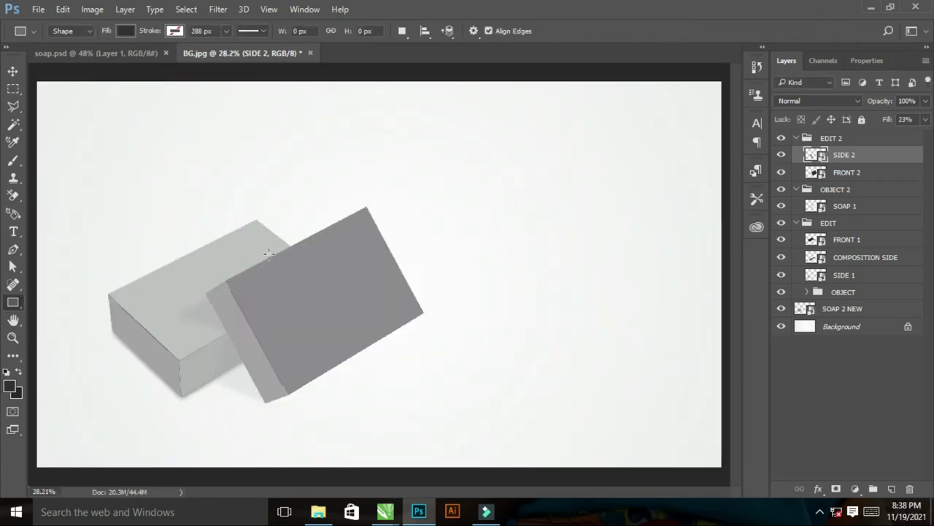
# Set the fill of the SIDE 2 and FRONT 2 layers to 100%.
pyautogui.hotkey('ctrl', '+')
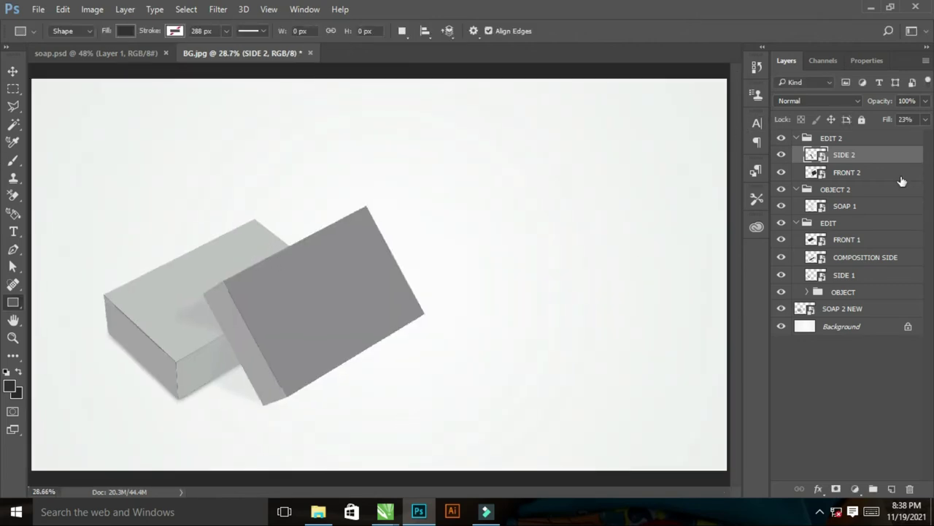
pyautogui.keyDown('shift'); pyautogui.click(894, 170); pyautogui.keyUp('shift')
pyautogui.click(925, 120)
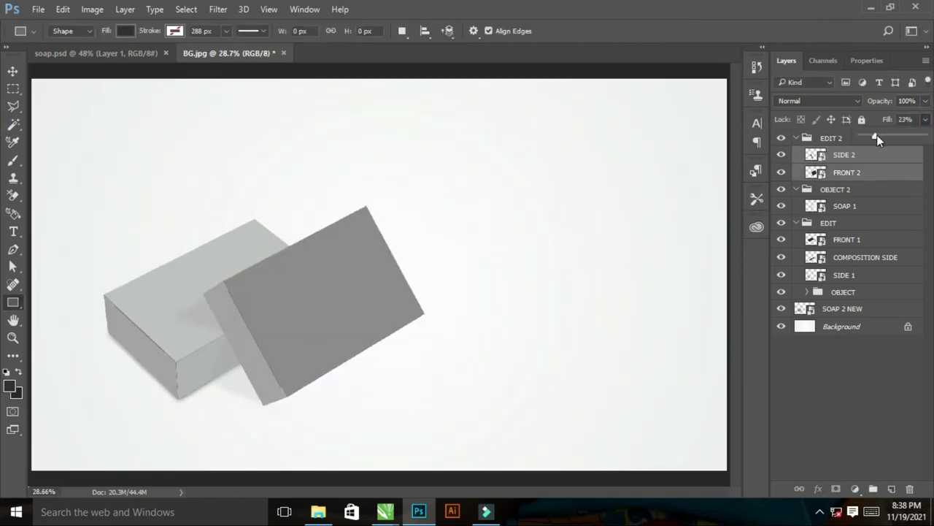
pyautogui.moveTo(875, 136); pyautogui.dragTo(923, 137)
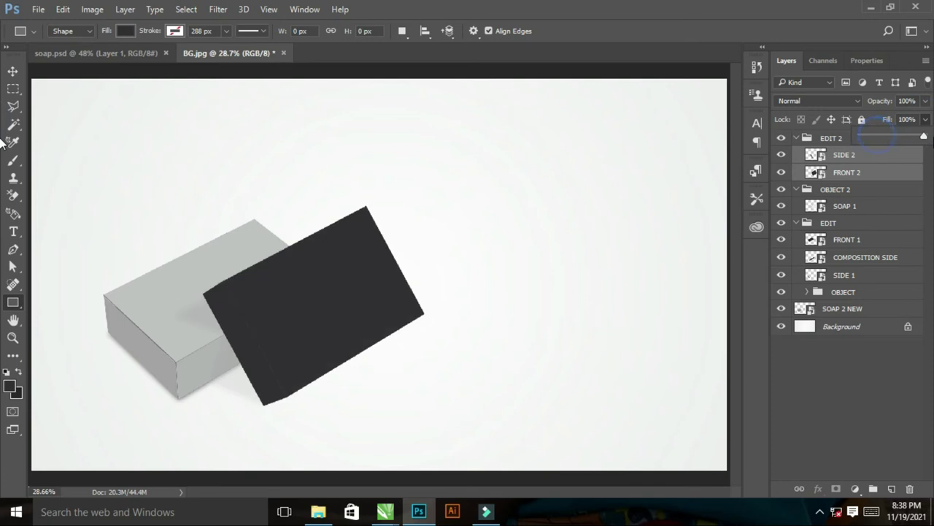
# Set the fill of the FRONT 1, COMPOSITION SIDE and SIDE 1 layers to 100%.
pyautogui.click(797, 222)
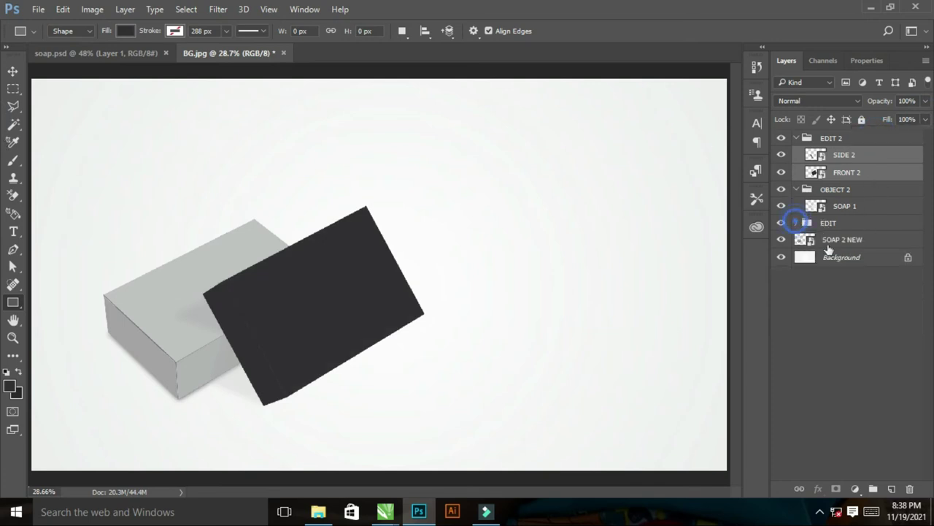
pyautogui.click(797, 223)
pyautogui.click(845, 239)
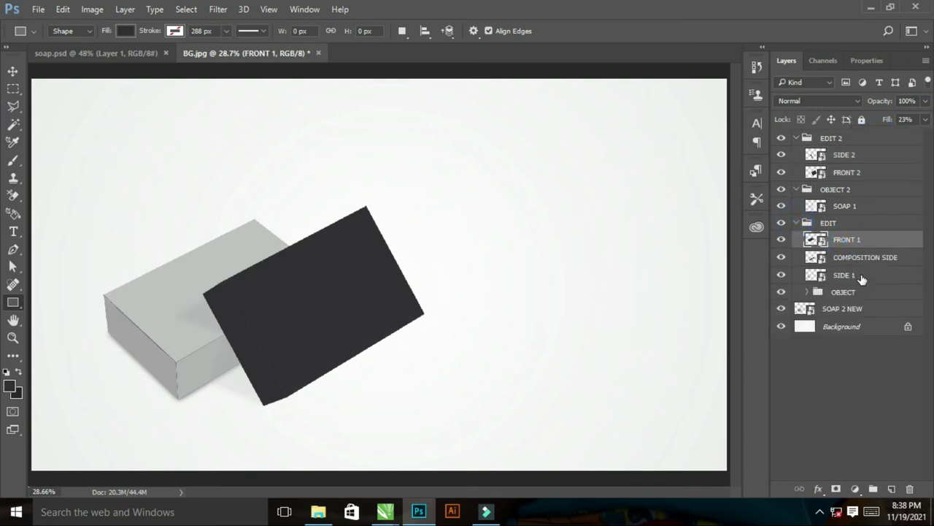
pyautogui.keyDown('shift'); pyautogui.click(858, 277); pyautogui.keyUp('shift')
pyautogui.click(925, 120)
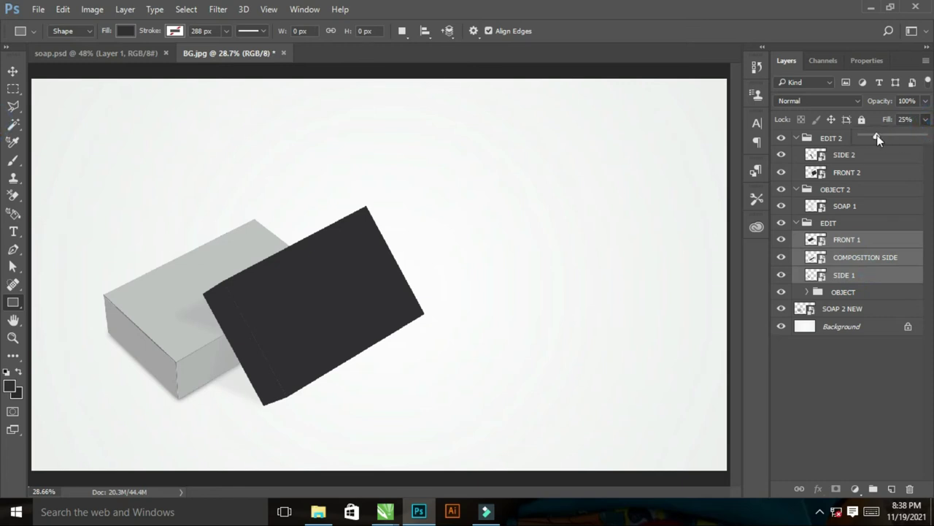
pyautogui.moveTo(877, 139); pyautogui.dragTo(924, 137)
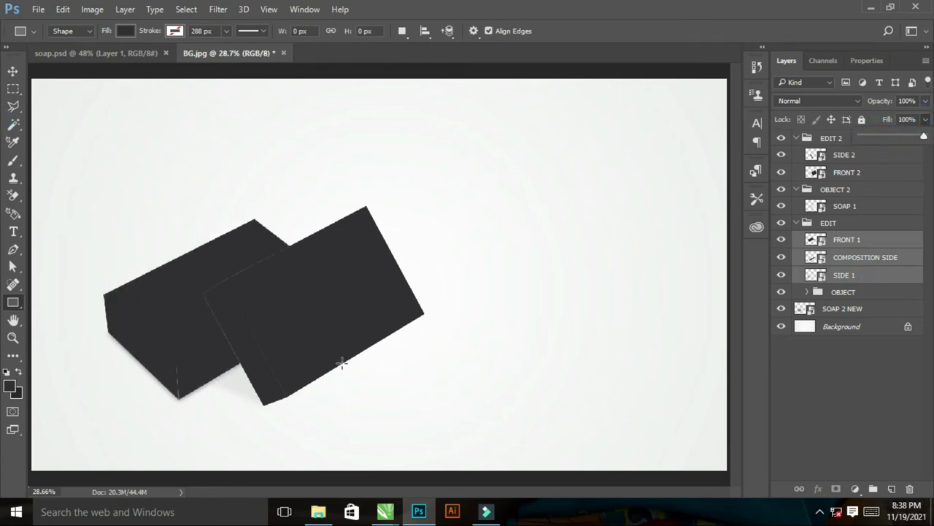
# Distort SIDE 1's lower-right corner onto the flat box's lowest corner to close the seam, and apply the transform.
pyautogui.click(285, 391)
pyautogui.moveTo(167, 267); pyautogui.dragTo(248, 318)
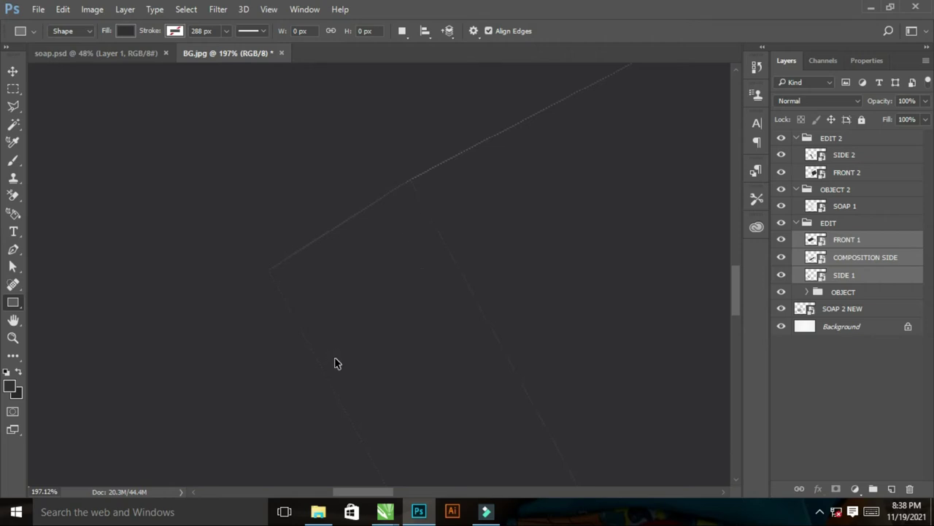
pyautogui.hotkey('ctrl', '0')
pyautogui.moveTo(155, 334); pyautogui.dragTo(203, 407)
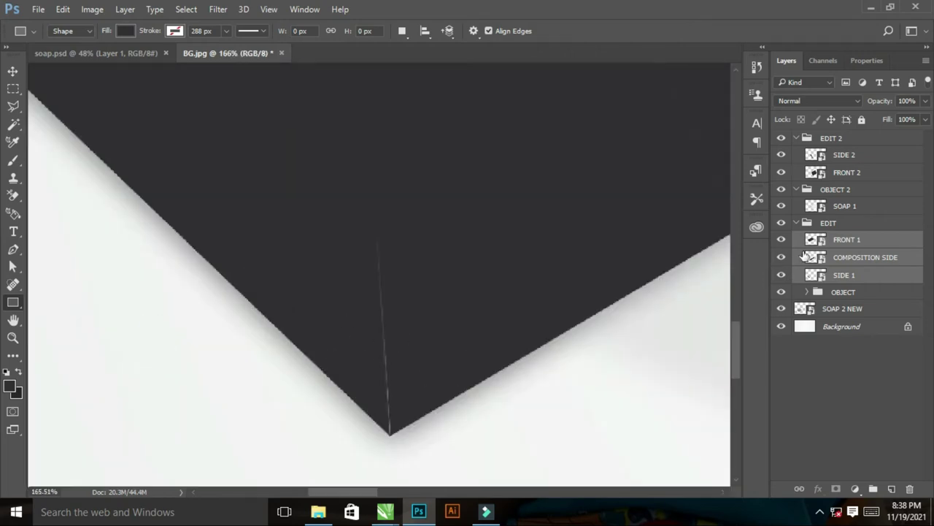
pyautogui.click(858, 276)
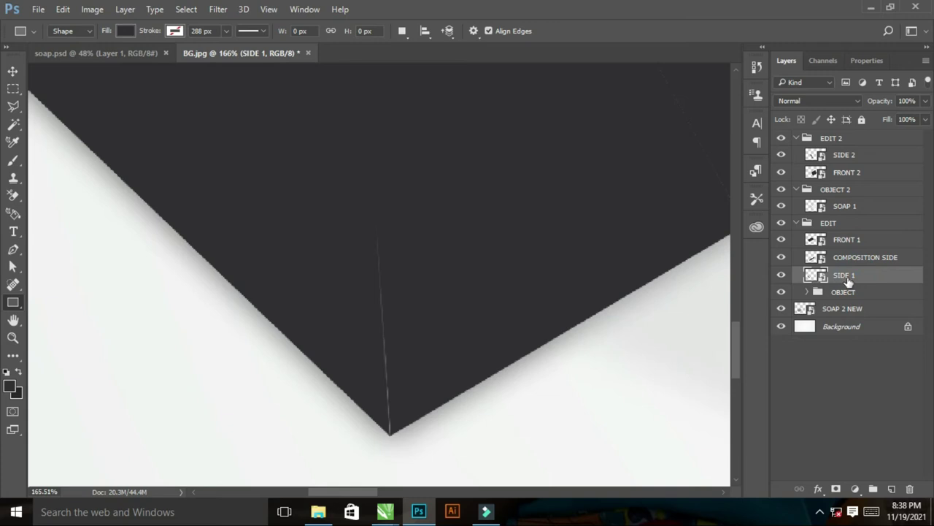
pyautogui.hotkey('ctrl', 't')
pyautogui.moveTo(325, 381); pyautogui.dragTo(445, 441)
pyautogui.moveTo(351, 347); pyautogui.dragTo(482, 464)
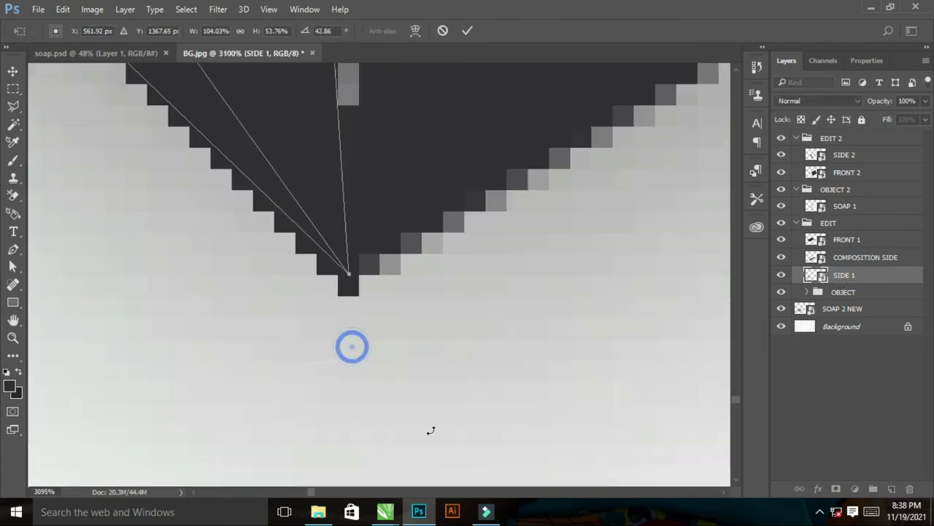
pyautogui.rightClick(349, 276)
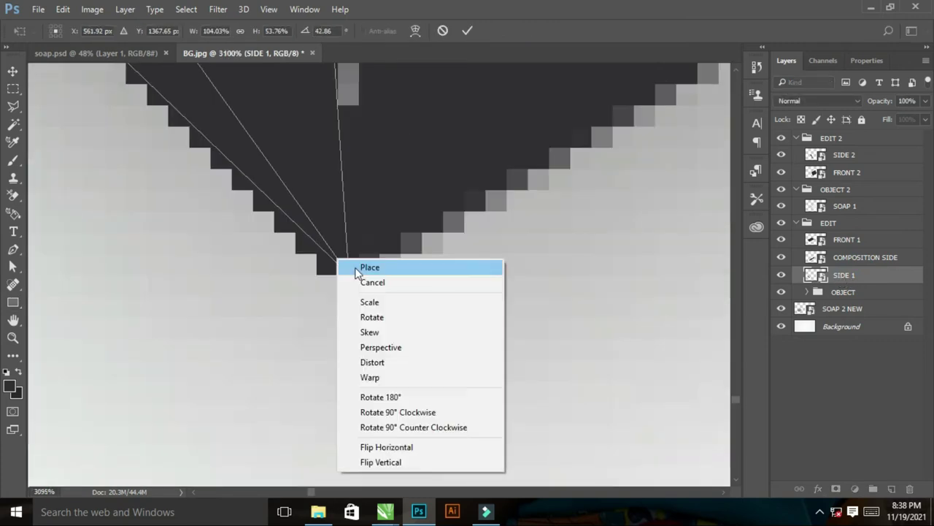
pyautogui.click(369, 360)
pyautogui.moveTo(348, 276); pyautogui.dragTo(356, 285)
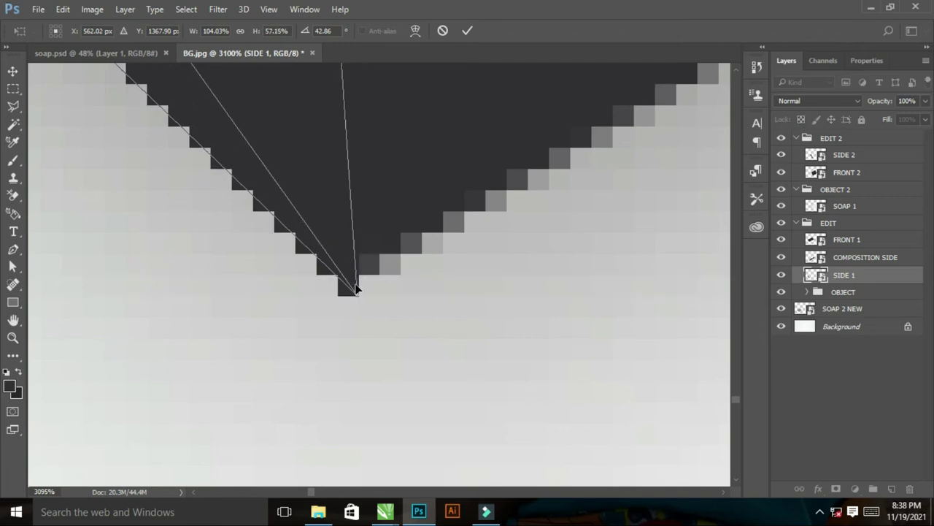
pyautogui.press('Return')
# Examine the seams and edges between the dark faces of both boxes up close.
pyautogui.hotkey('ctrl', '0')
pyautogui.hotkey('ctrl', 'space')
pyautogui.moveTo(142, 349); pyautogui.dragTo(240, 406)
pyautogui.hotkey('ctrl', '0')
pyautogui.hotkey('ctrl', 'space')
pyautogui.moveTo(190, 269); pyautogui.dragTo(311, 371)
pyautogui.hotkey('ctrl', '0')
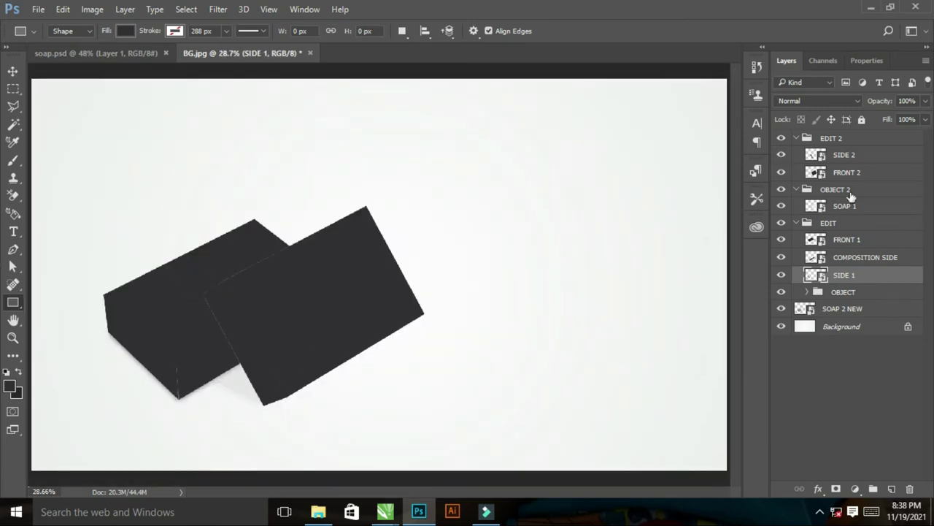
# Move the OBJECT 2 group into the EDIT 2 group below FRONT 2 and collapse the groups.
pyautogui.click(797, 223)
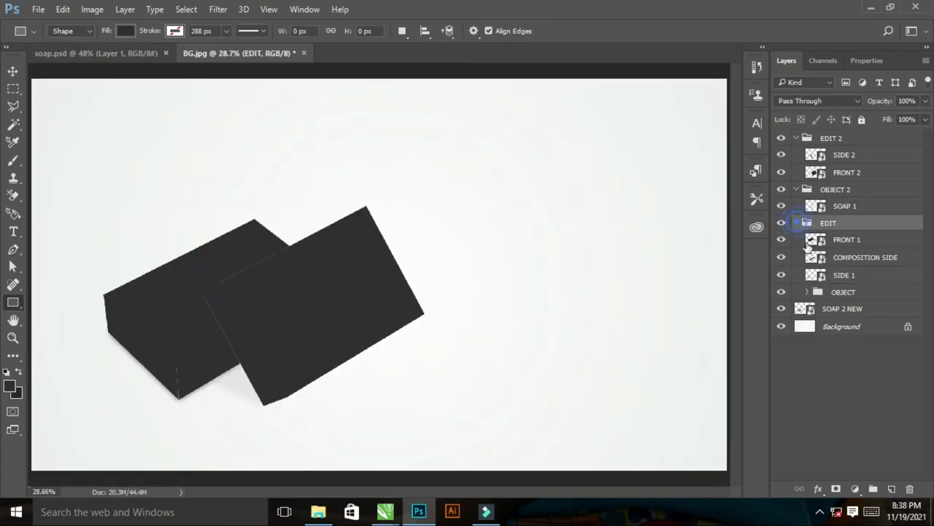
pyautogui.click(796, 223)
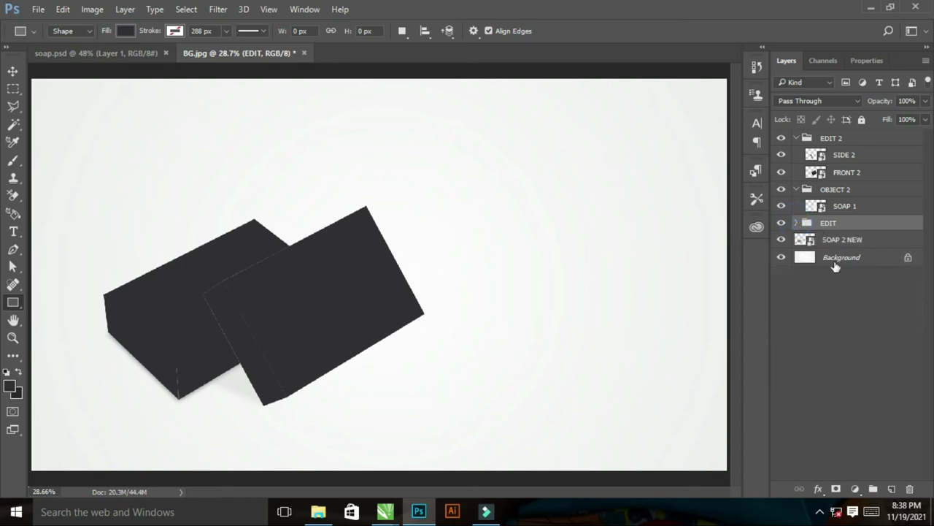
pyautogui.click(797, 189)
pyautogui.moveTo(844, 190); pyautogui.dragTo(858, 184)
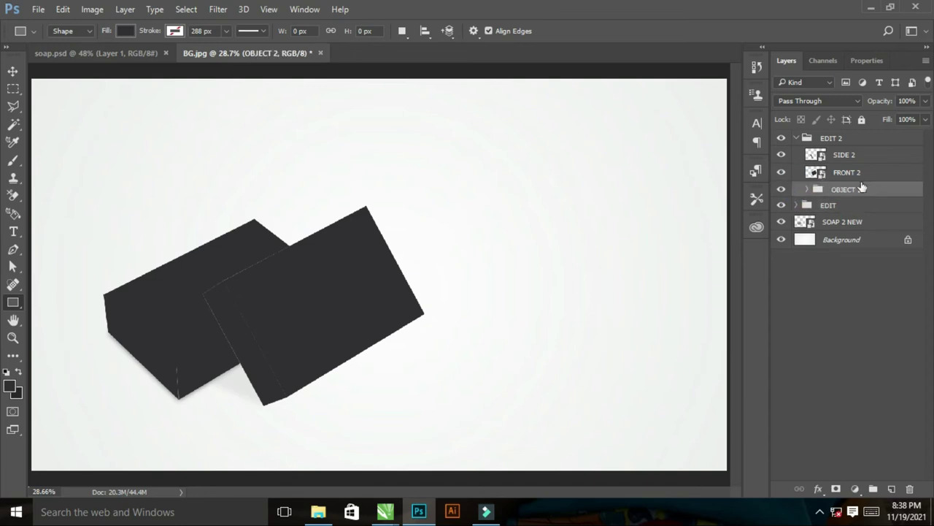
pyautogui.click(799, 138)
pyautogui.click(796, 138)
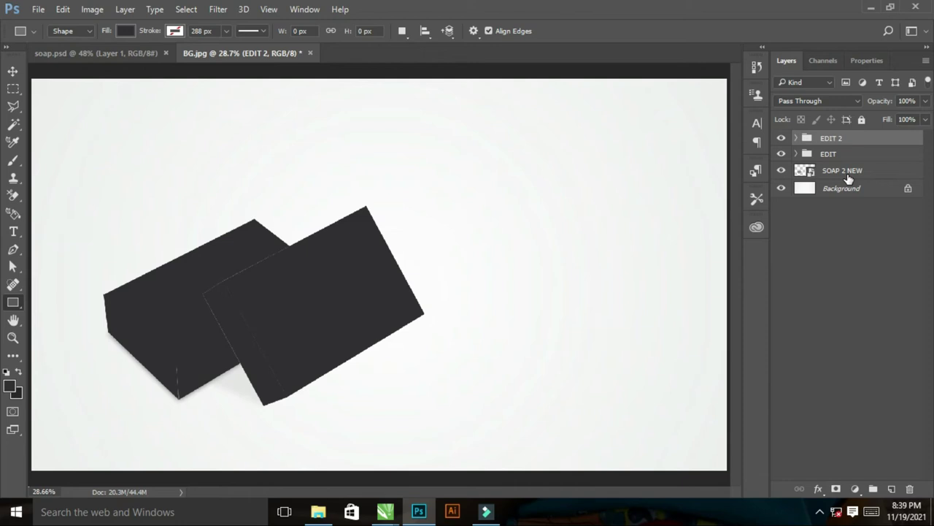
# Expand the EDIT group and open the SIDE 1 smart object's contents for editing.
pyautogui.click(796, 153)
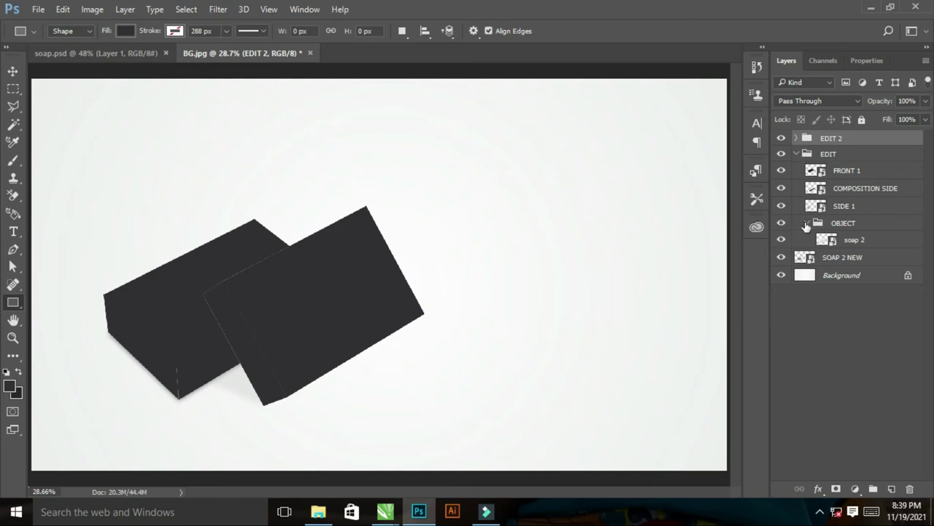
pyautogui.click(806, 224)
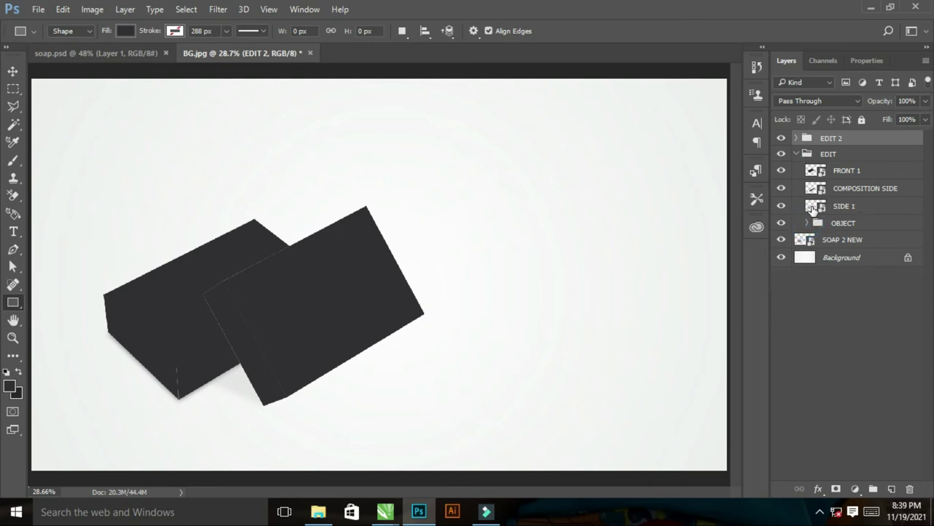
pyautogui.doubleClick(814, 206)
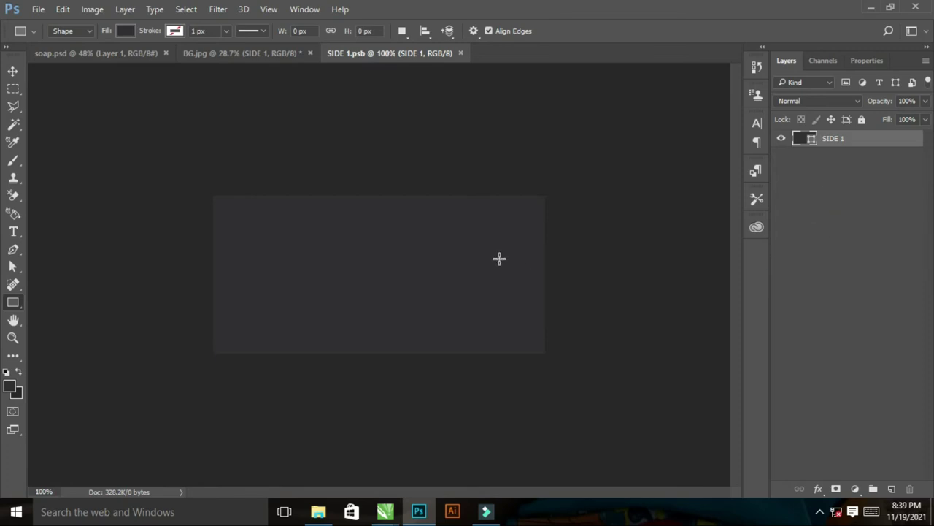
# Place the Cleantix SIDE image from the desktop into the SIDE 1 smart object document.
pyautogui.press('super+d')
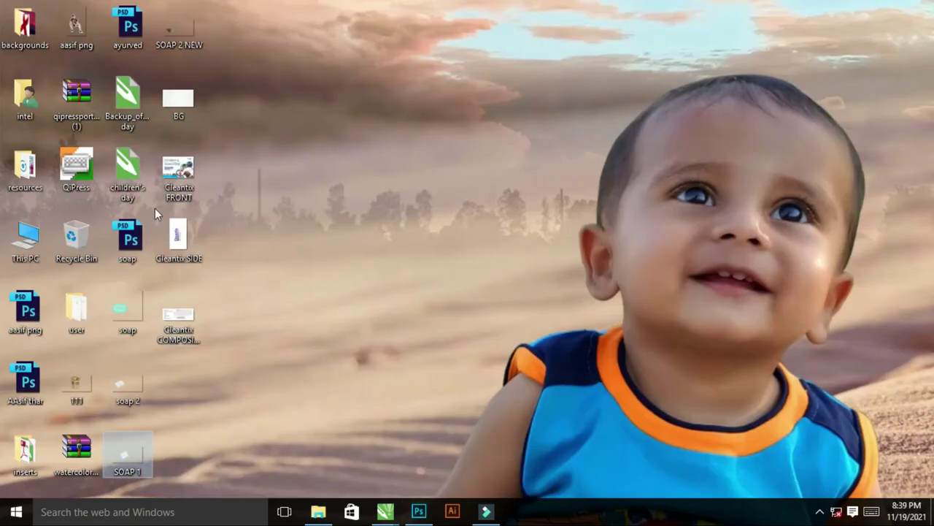
pyautogui.moveTo(179, 244); pyautogui.dragTo(316, 299)
pyautogui.hotkey('alt', 'Tab')
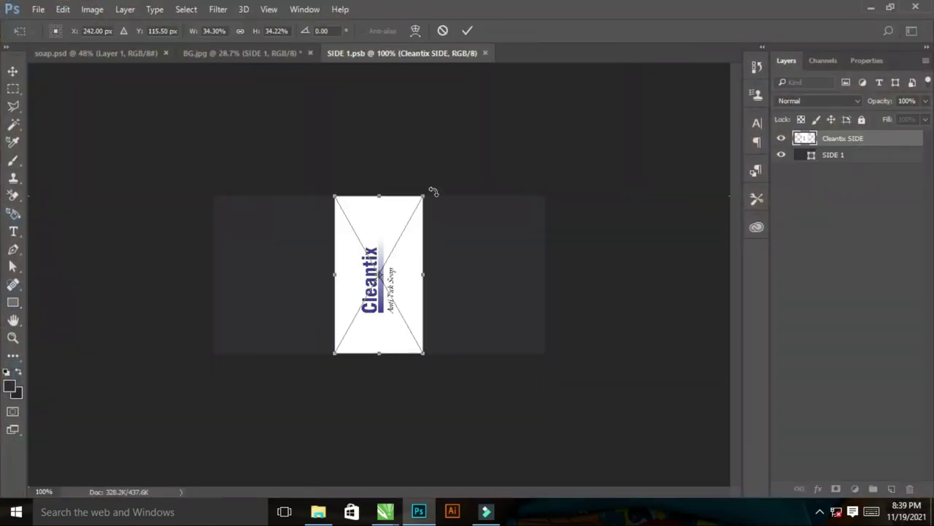
# Rotate the placed Cleantix SIDE artwork 90° and stretch it to fill the whole SIDE 1 canvas.
pyautogui.moveTo(434, 196); pyautogui.dragTo(467, 338)
pyautogui.moveTo(460, 275); pyautogui.dragTo(546, 274)
pyautogui.moveTo(380, 320); pyautogui.dragTo(381, 354)
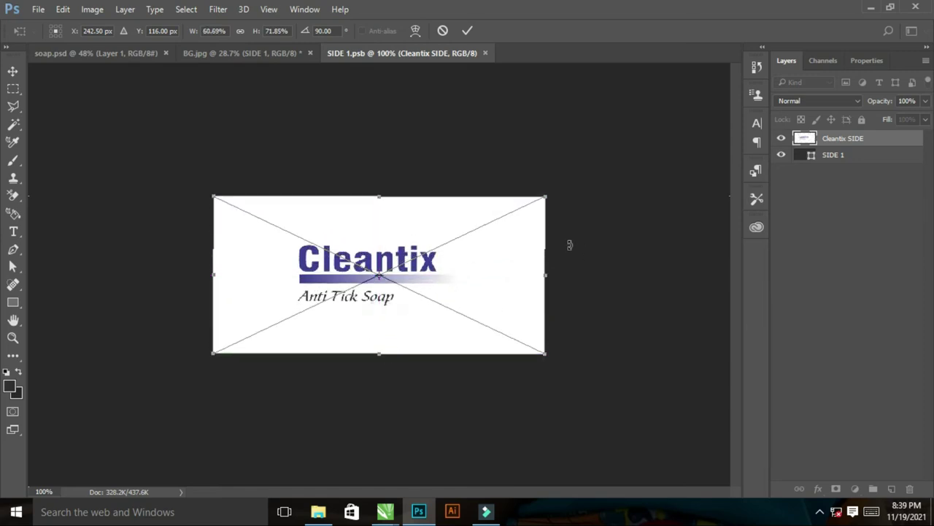
pyautogui.moveTo(543, 356); pyautogui.dragTo(549, 357)
pyautogui.press('u')
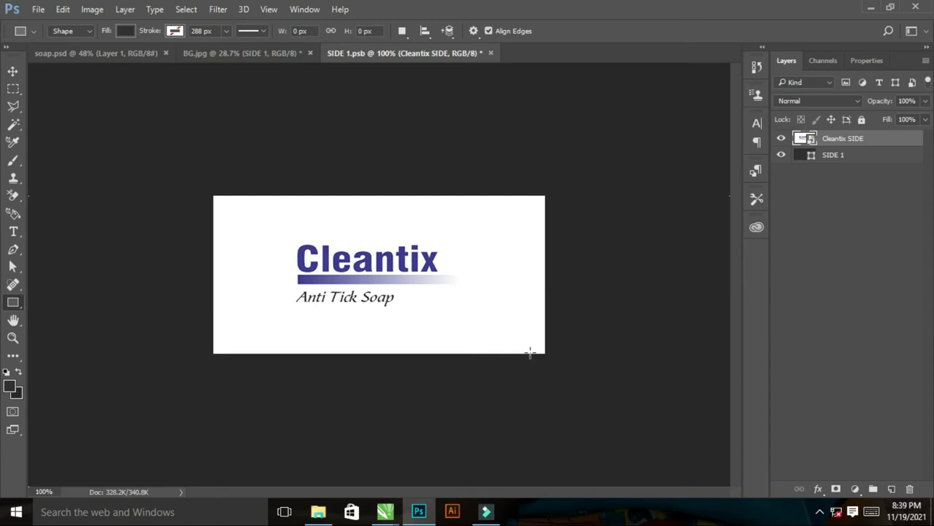
# Save and close the SIDE 1 document, and inspect the artwork on the rear box's side face.
pyautogui.hotkey('ctrl', 's')
pyautogui.click(486, 53)
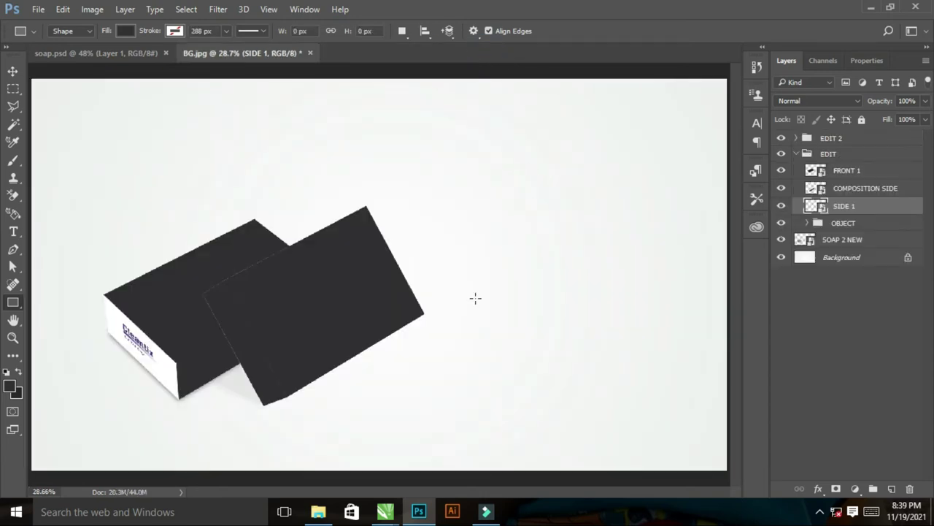
pyautogui.moveTo(86, 287); pyautogui.dragTo(231, 398)
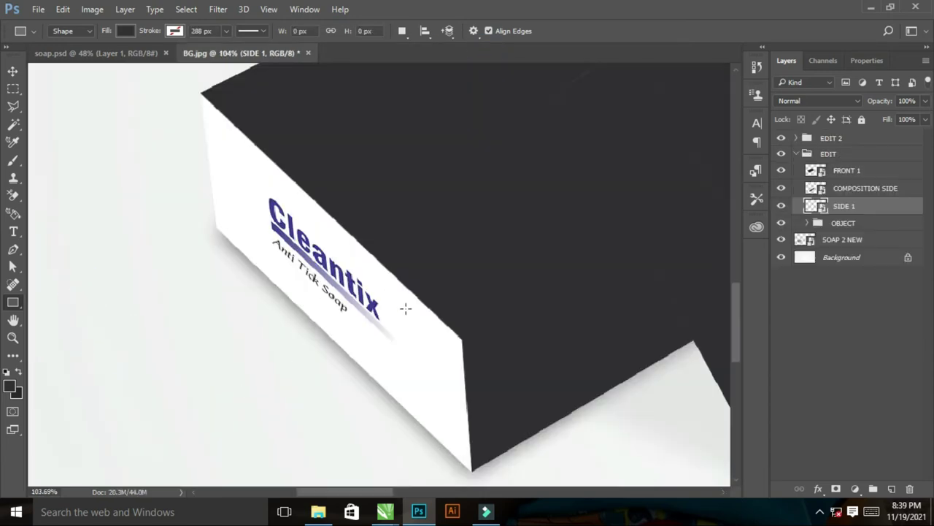
pyautogui.hotkey('ctrl', '0')
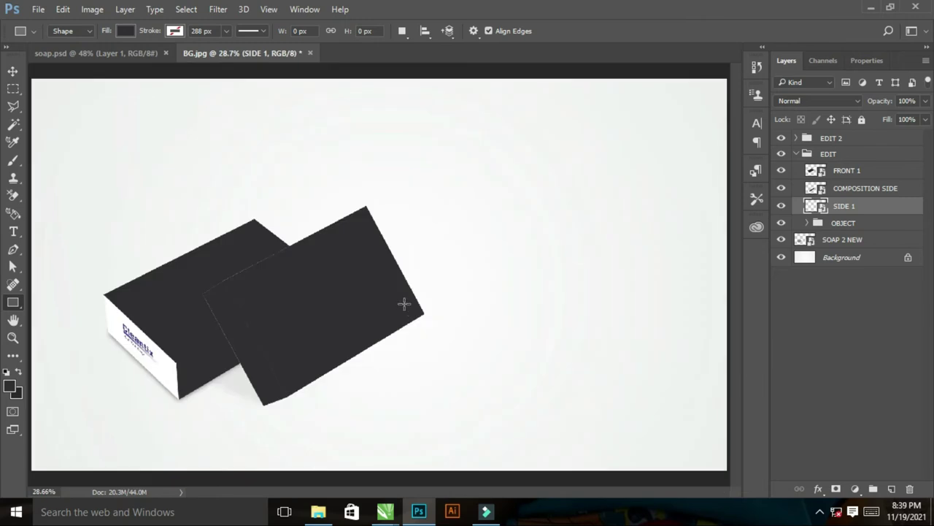
# Open the COMPOSITION SIDE smart object's contents and place the Cleantix COMPOSITION image from the desktop into it.
pyautogui.doubleClick(813, 189)
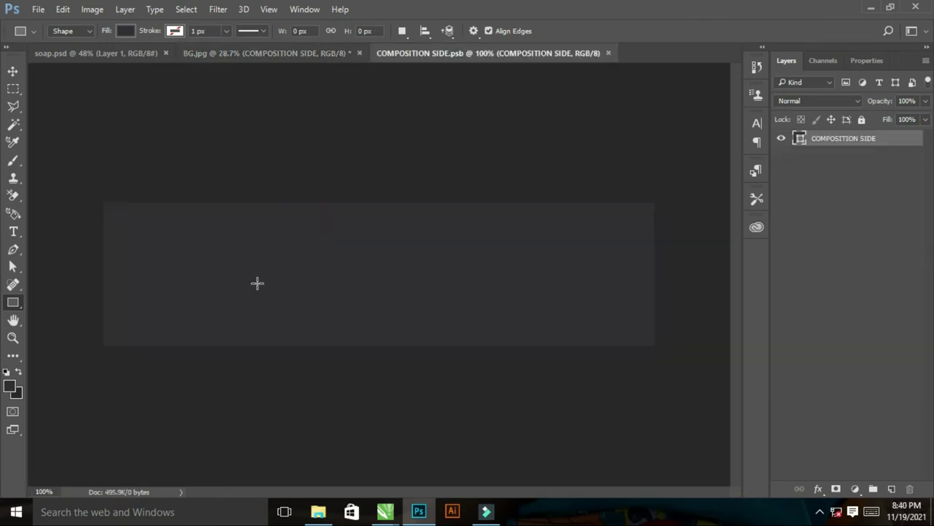
pyautogui.press('super+d')
pyautogui.moveTo(182, 320); pyautogui.dragTo(657, 277)
pyautogui.hotkey('alt', 'Tab')
pyautogui.press('Return')
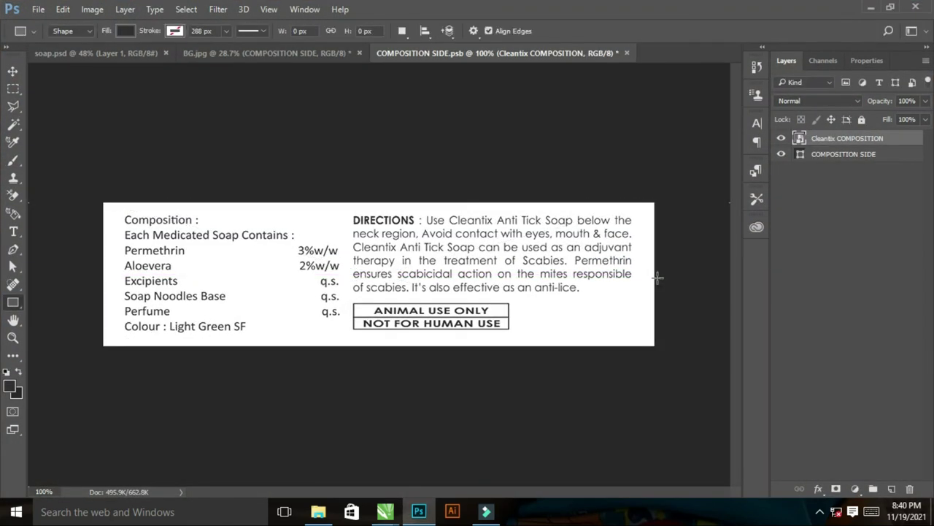
# Save and close the COMPOSITION SIDE document, and inspect the composition text on the rear box.
pyautogui.hotkey('ctrl', 's')
pyautogui.click(622, 54)
pyautogui.hotkey('ctrl', 'space')
pyautogui.moveTo(144, 329); pyautogui.dragTo(280, 406)
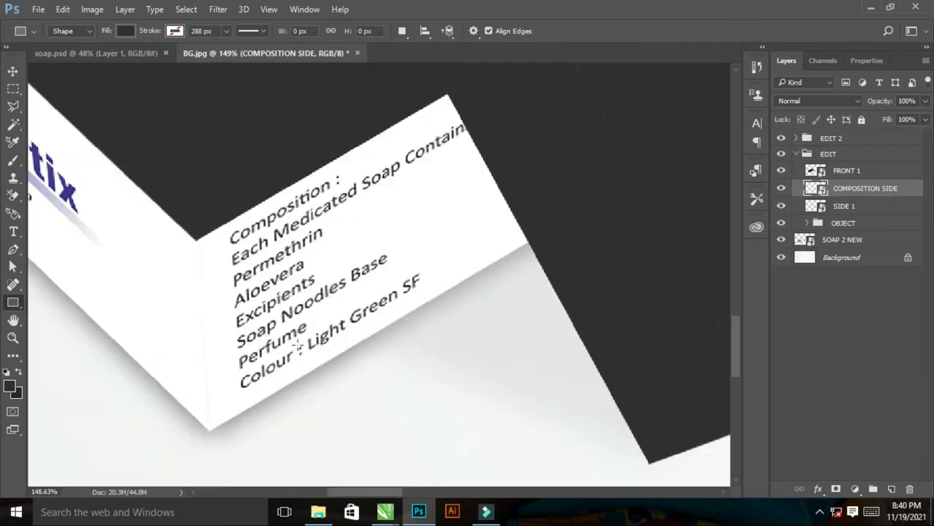
pyautogui.hotkey('ctrl', '0')
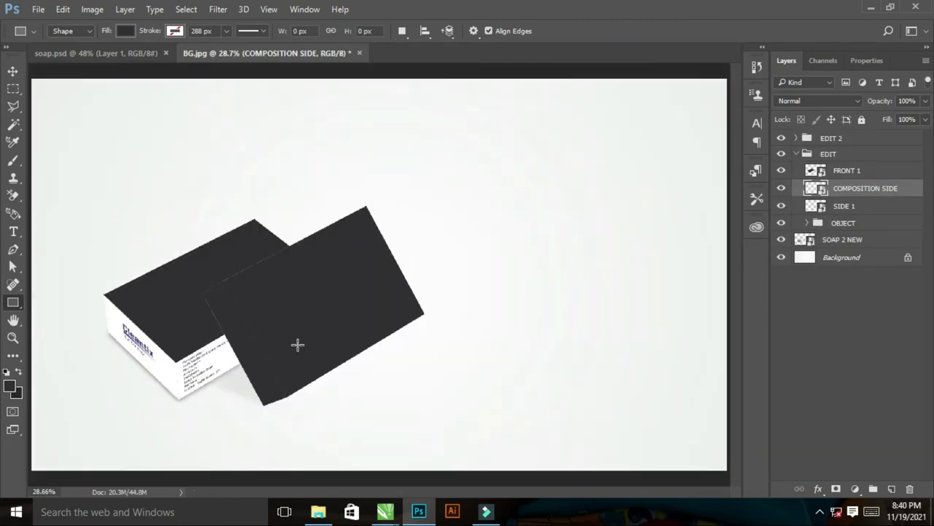
# Open the FRONT 1 smart object's contents and place the Cleantix FRONT image from the desktop into it.
pyautogui.doubleClick(813, 171)
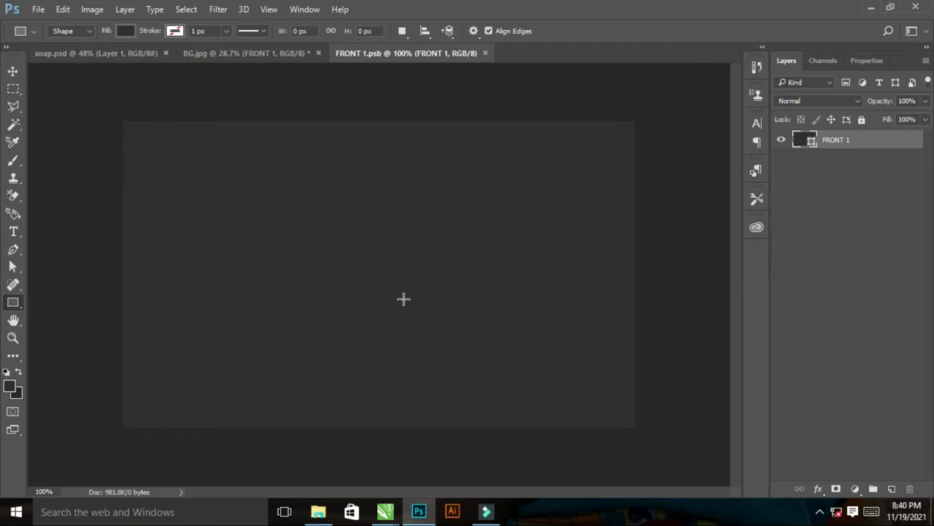
pyautogui.press('super+d')
pyautogui.moveTo(186, 170); pyautogui.dragTo(394, 222)
pyautogui.hotkey('alt', 'Tab')
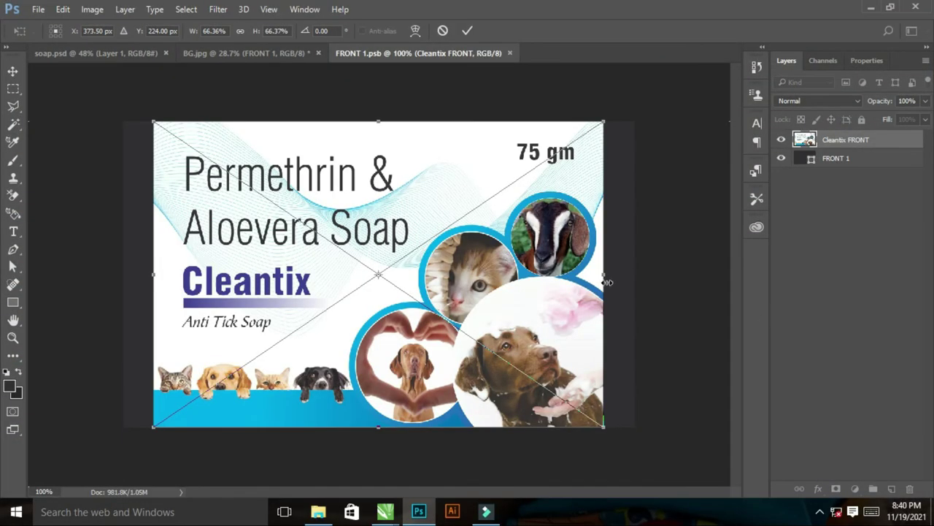
# Widen the placed front artwork to 75.43% to fill the FRONT 1 canvas, then save and close the document.
pyautogui.moveTo(607, 282); pyautogui.dragTo(634, 277)
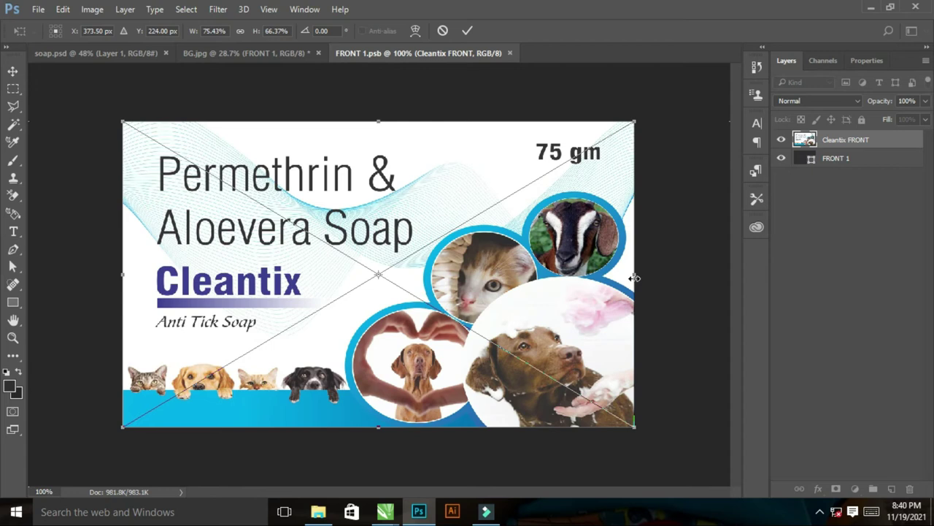
pyautogui.press('Return')
pyautogui.press('u')
pyautogui.hotkey('ctrl', 's')
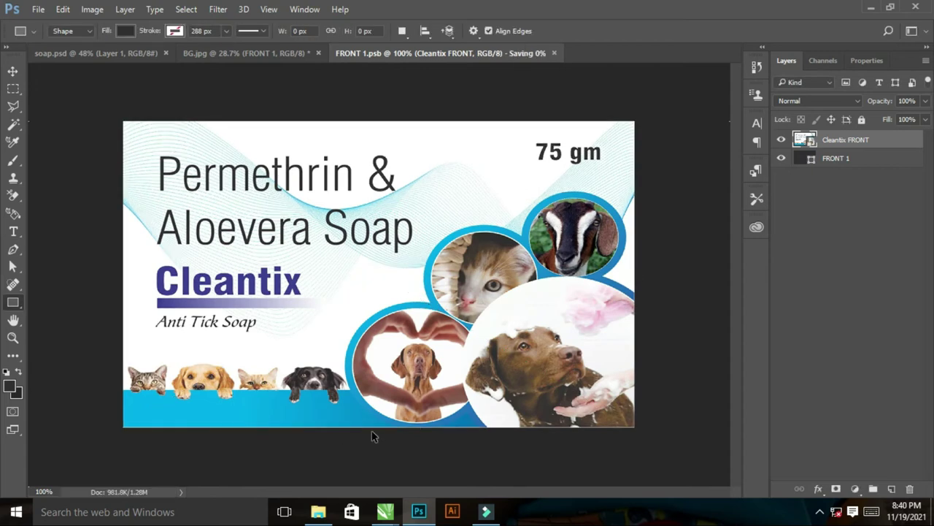
pyautogui.click(510, 54)
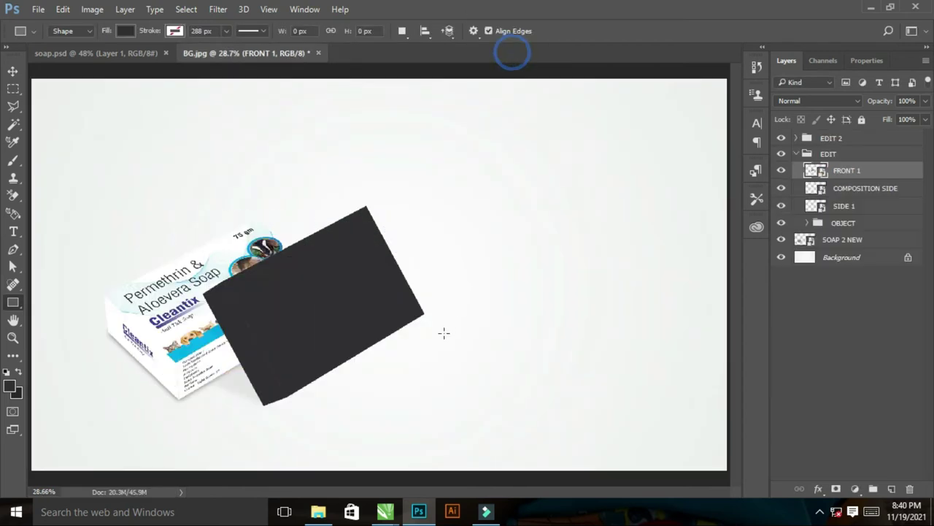
pyautogui.moveTo(93, 245); pyautogui.dragTo(267, 395)
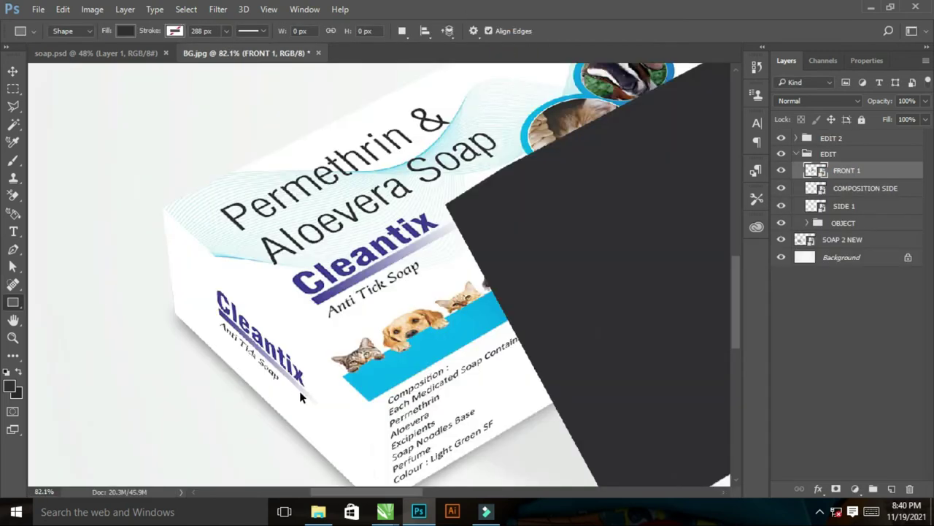
pyautogui.hotkey('ctrl', '0')
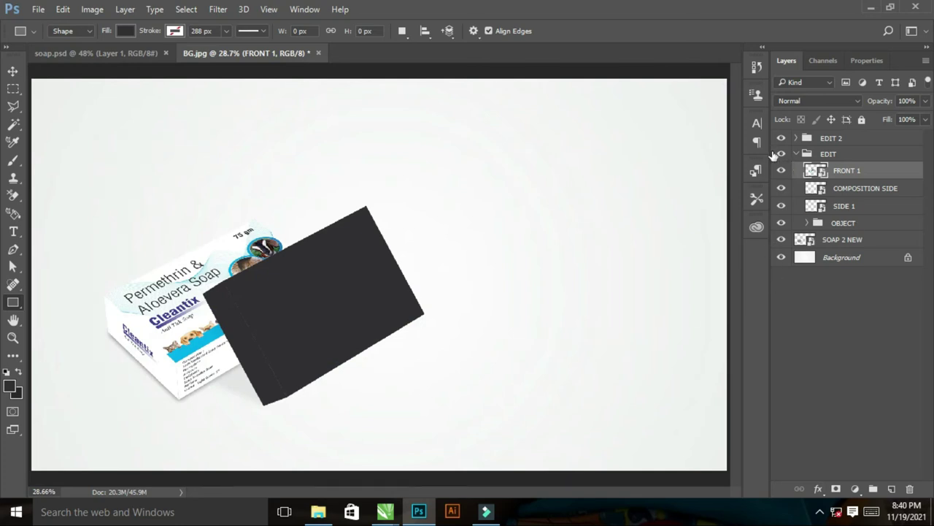
# Collapse the EDIT group, open FRONT 2 from the EDIT 2 group and place the Cleantix FRONT image from the desktop into it.
pyautogui.click(799, 156)
pyautogui.click(796, 154)
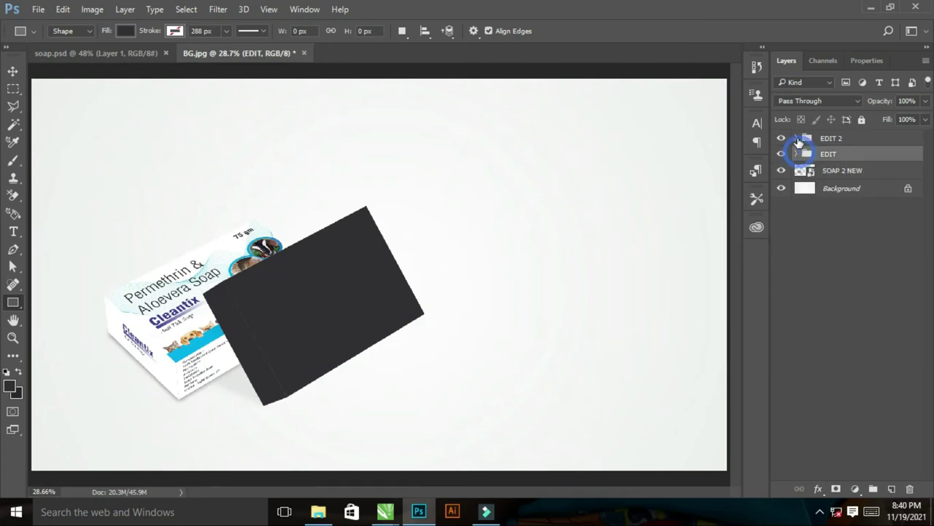
pyautogui.click(796, 138)
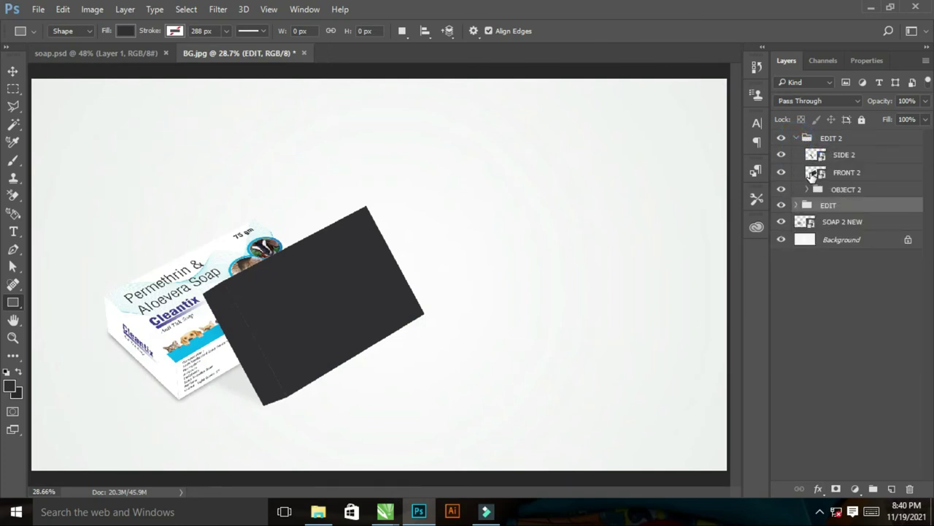
pyautogui.doubleClick(812, 173)
pyautogui.press('super+d')
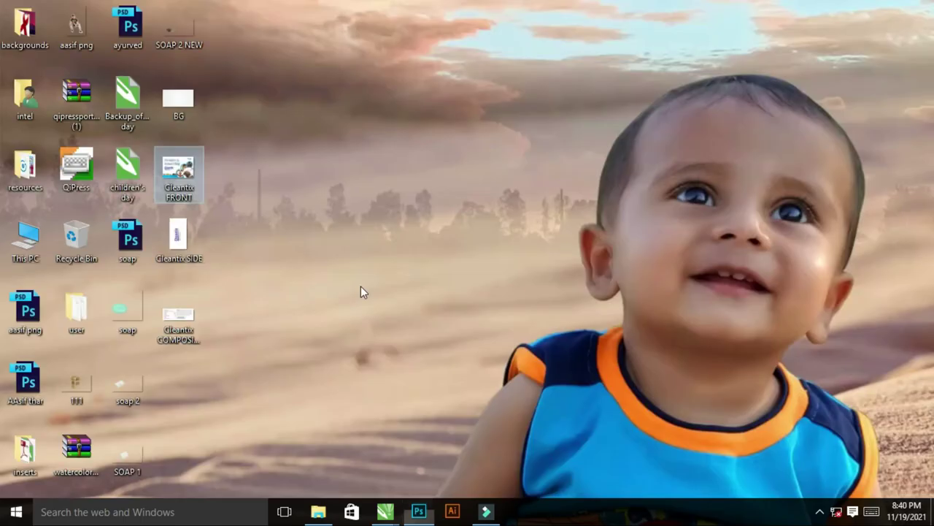
pyautogui.hotkey('alt', 'Tab')
pyautogui.moveTo(182, 175); pyautogui.dragTo(401, 265)
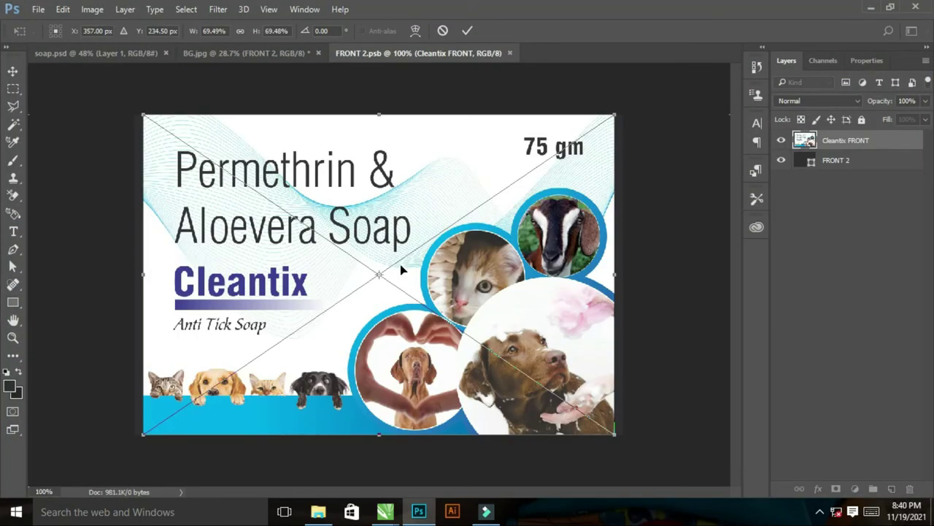
# Widen the placed front artwork to 71.90% to fill the FRONT 2 canvas, then save and close the document.
pyautogui.moveTo(619, 277); pyautogui.dragTo(627, 276)
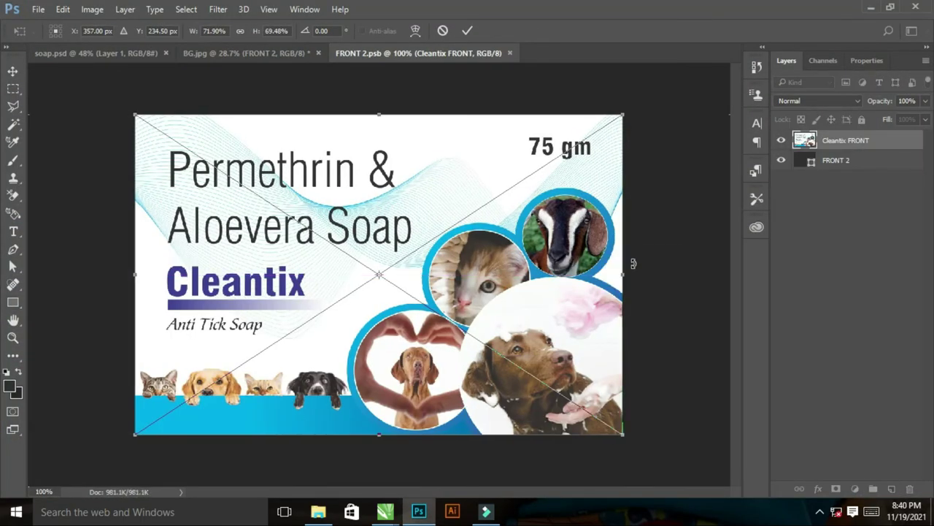
pyautogui.press('Return')
pyautogui.press('u')
pyautogui.hotkey('ctrl', 's')
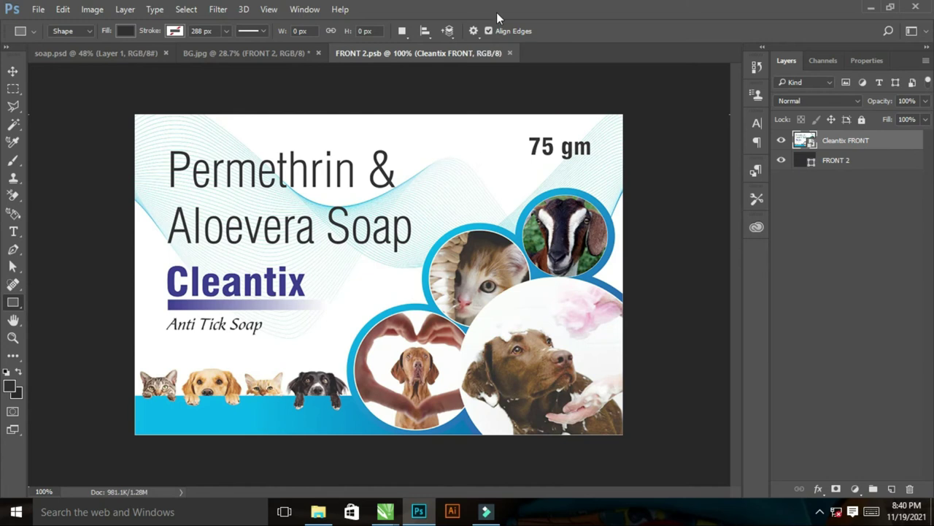
pyautogui.click(508, 54)
# Open the SIDE 2 smart object's contents and place the Cleantix SIDE image from the desktop into it.
pyautogui.doubleClick(812, 154)
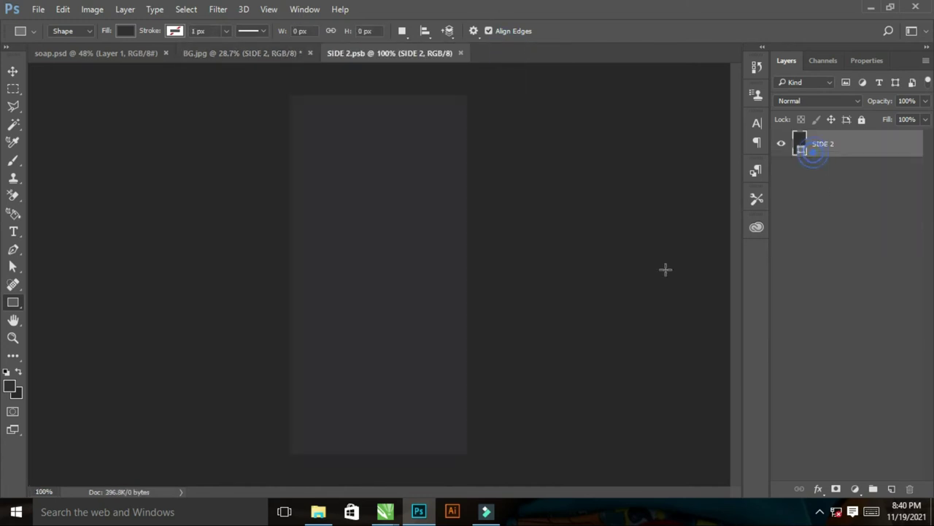
pyautogui.press('super+d')
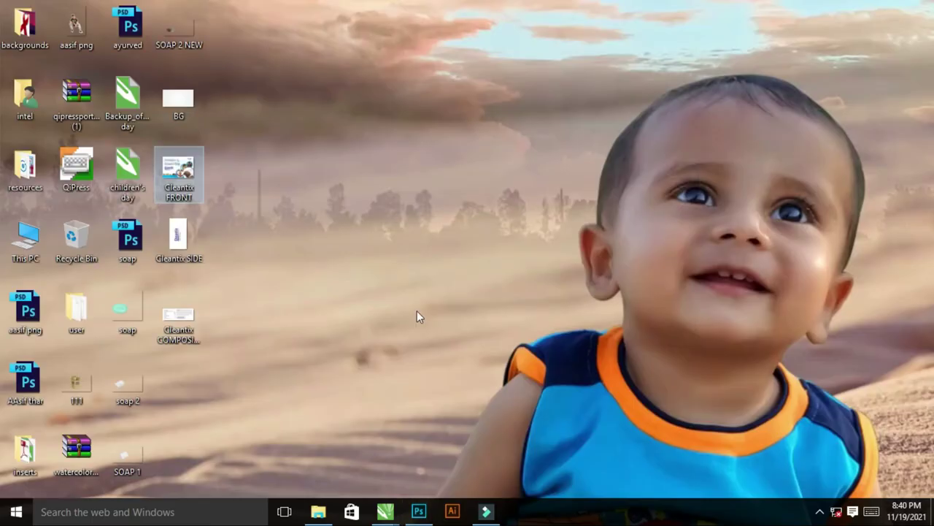
pyautogui.moveTo(173, 244); pyautogui.dragTo(342, 276)
pyautogui.hotkey('alt', 'Tab')
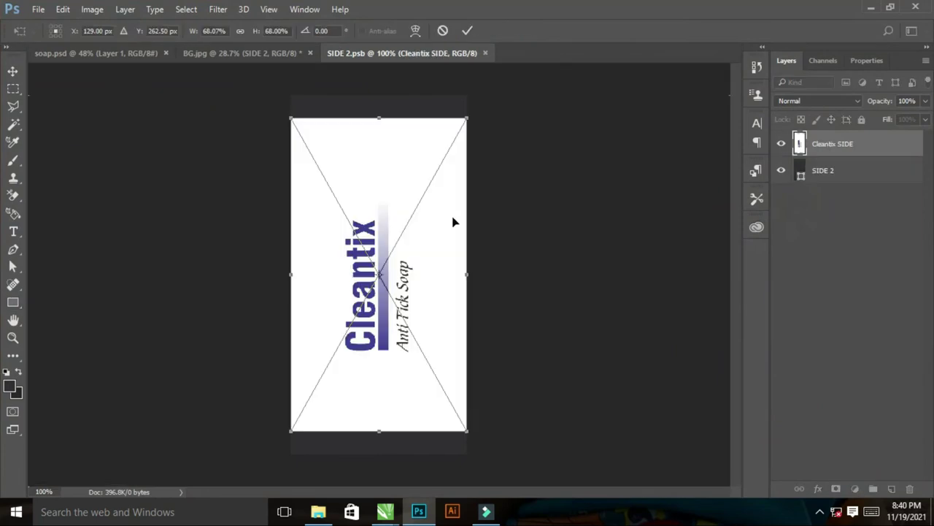
# Rotate the placed Cleantix SIDE artwork 180° and stretch it to the full height of the SIDE 2 canvas.
pyautogui.moveTo(480, 115); pyautogui.dragTo(296, 424)
pyautogui.moveTo(381, 429); pyautogui.dragTo(379, 449)
pyautogui.press('Return')
pyautogui.press('u')
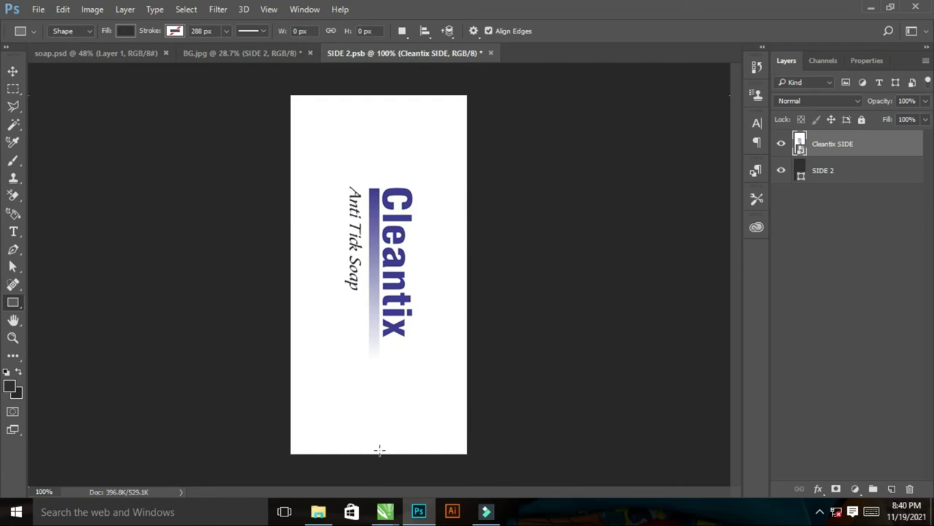
# Save and close the SIDE 2 document, and inspect the finished artwork on both boxes.
pyautogui.hotkey('ctrl', 's')
pyautogui.click(484, 53)
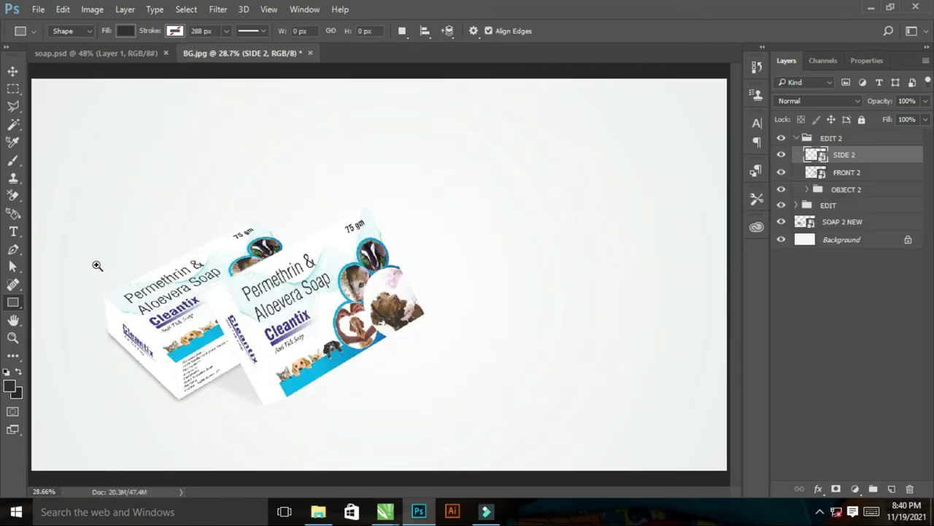
pyautogui.moveTo(97, 265); pyautogui.dragTo(358, 407)
pyautogui.hotkey('ctrl', '0')
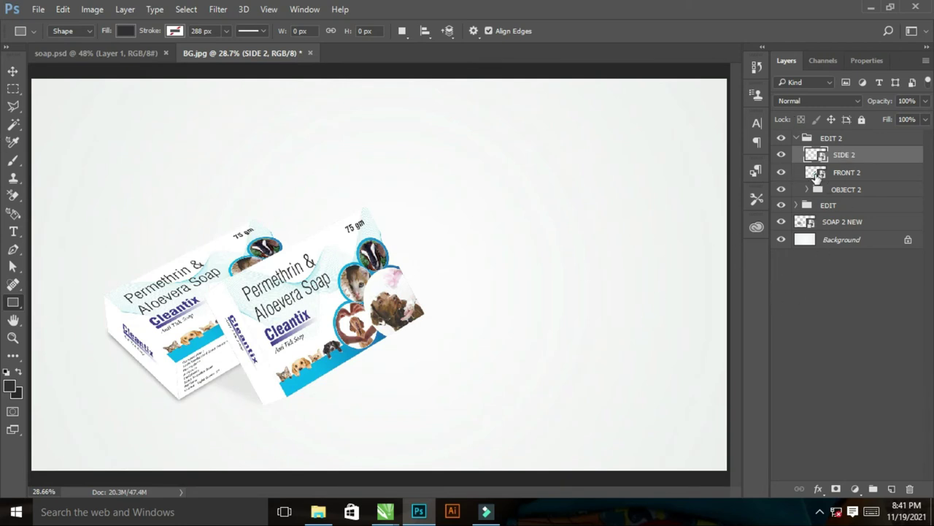
# Load the outline of soap 2 in the EDIT group's OBJECT subgroup as a selection and copy that layer three times.
pyautogui.click(797, 141)
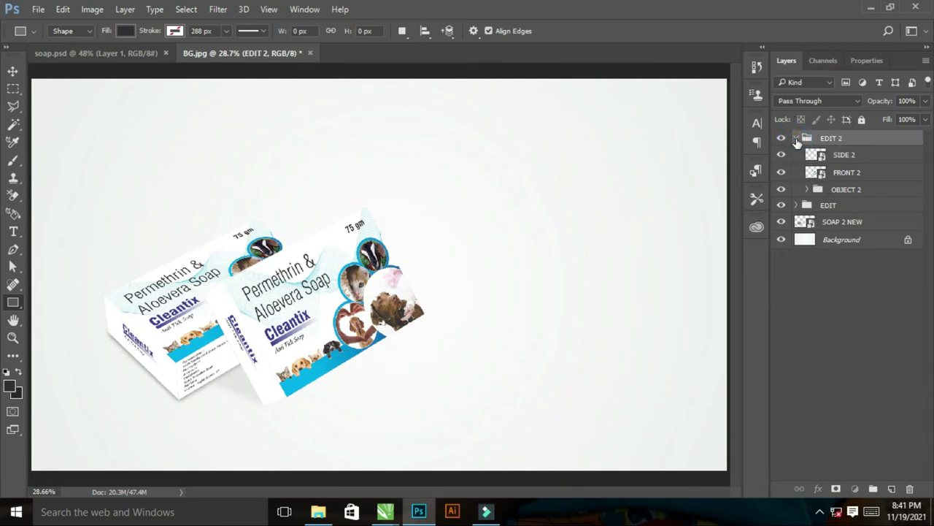
pyautogui.click(795, 139)
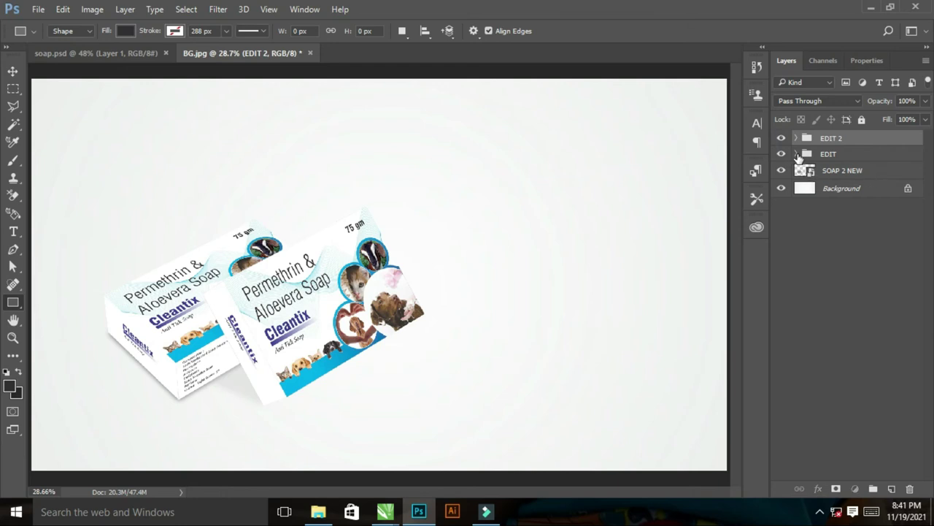
pyautogui.click(796, 154)
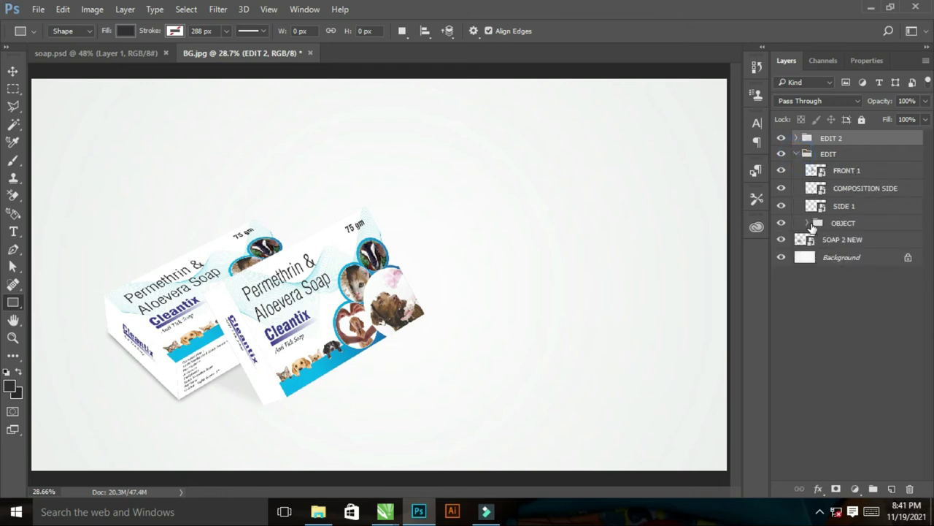
pyautogui.click(808, 223)
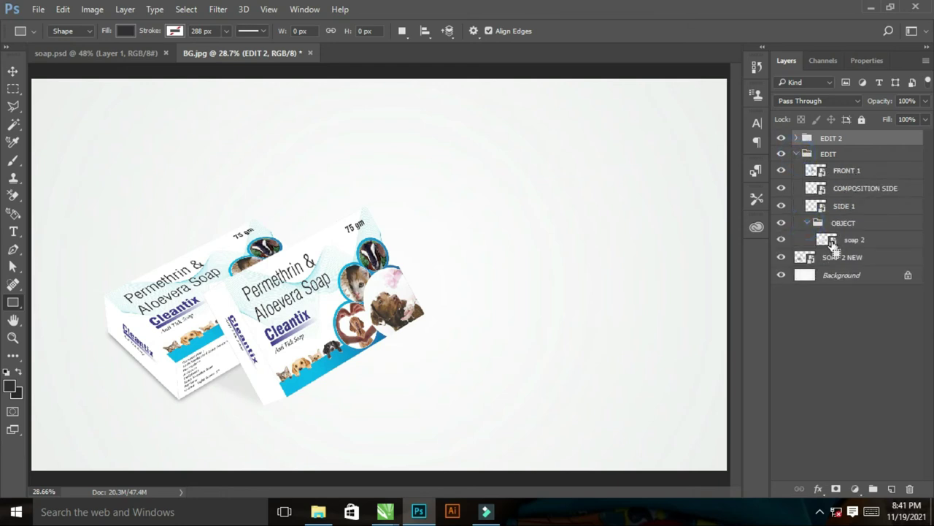
pyautogui.keyDown('ctrl'); pyautogui.click(830, 241); pyautogui.keyUp('ctrl')
pyautogui.click(854, 246)
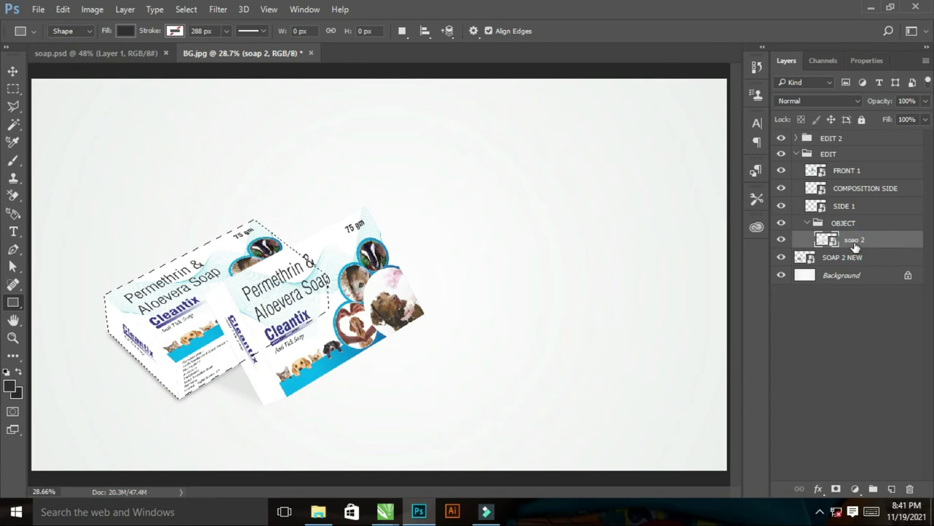
pyautogui.hotkey('ctrl', 'j')
pyautogui.hotkey('ctrl', 'j')
pyautogui.hotkey('ctrl', 'j')
# Select the three copied box layers and move them out of OBJECT to directly above the EDIT group.
pyautogui.keyDown('shift'); pyautogui.click(855, 275); pyautogui.keyUp('shift')
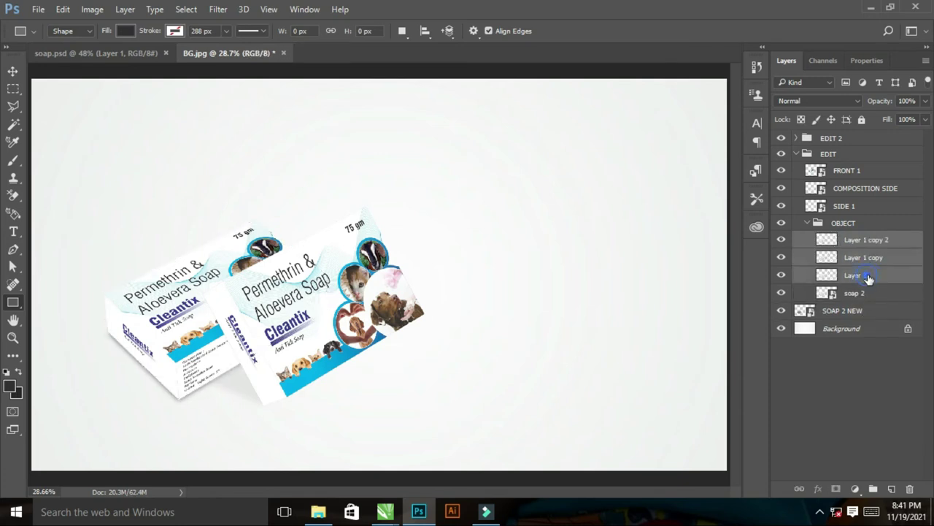
pyautogui.moveTo(876, 243); pyautogui.dragTo(861, 146)
pyautogui.moveTo(861, 146)
pyautogui.mouseDown()
pyautogui.moveTo(862, 169)
pyautogui.moveTo(866, 154)
pyautogui.mouseUp()
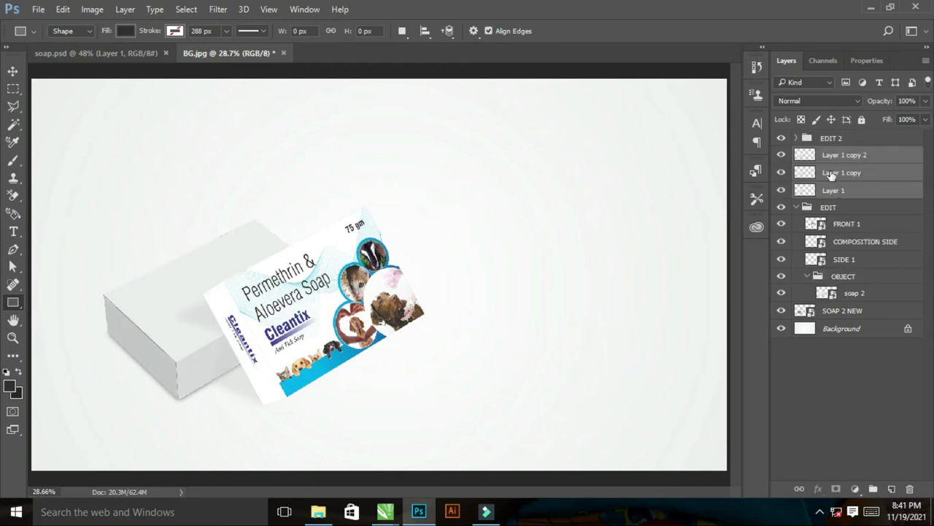
# Put the three selected box copies into a new group and name it FX 1.
pyautogui.moveTo(852, 192); pyautogui.dragTo(873, 489)
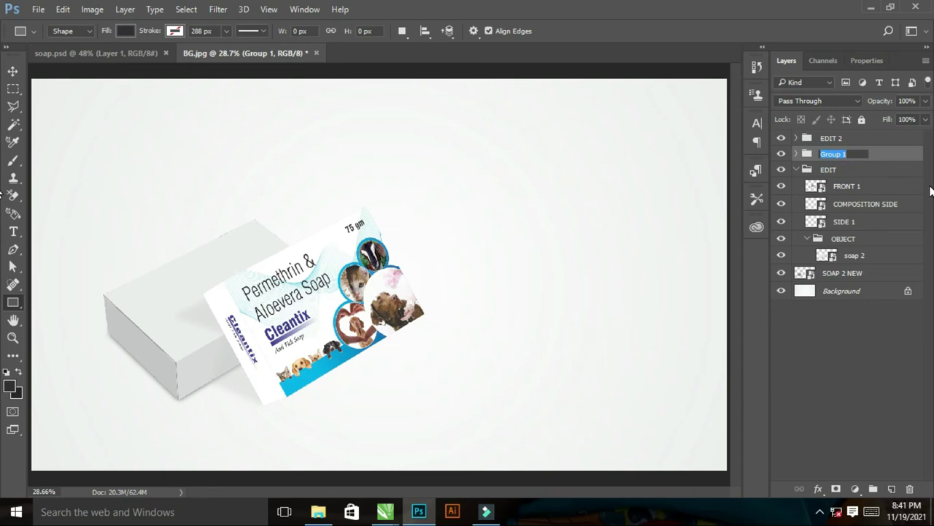
pyautogui.write('FX')
pyautogui.press('Return')
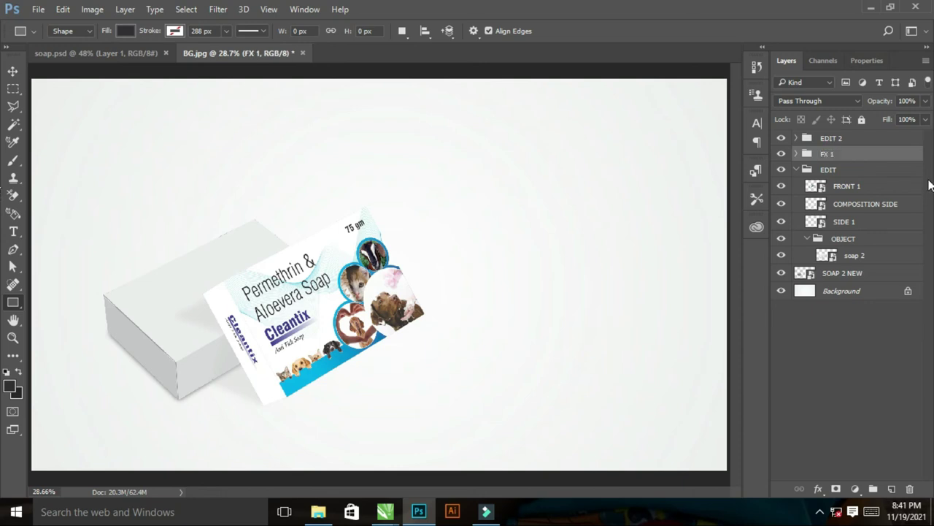
# Rename the three layers in the FX 1 group, from lowest to uppermost, as SHADOW, MIDTONE and LIGHT.
pyautogui.click(796, 153)
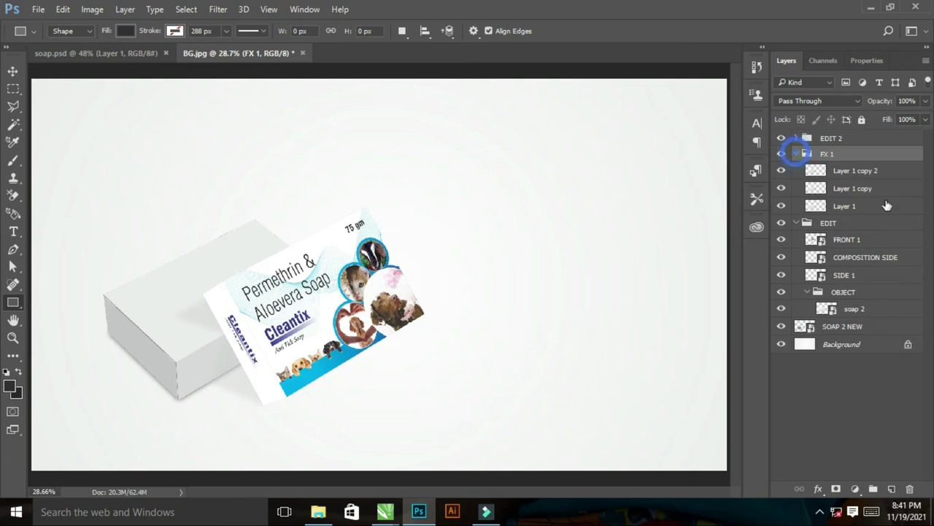
pyautogui.doubleClick(849, 207)
pyautogui.write('SHADOW')
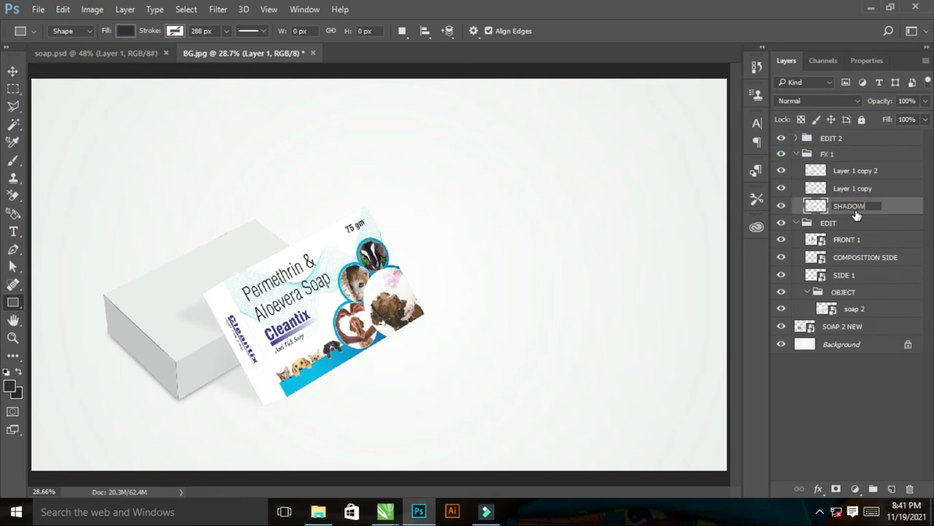
pyautogui.press('Return')
pyautogui.doubleClick(854, 189)
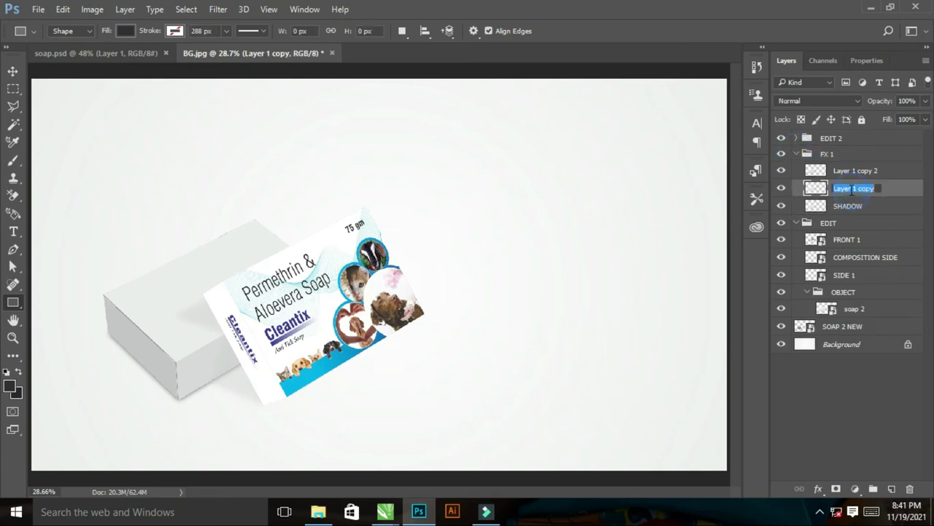
pyautogui.write('MIDTONE')
pyautogui.press('Return')
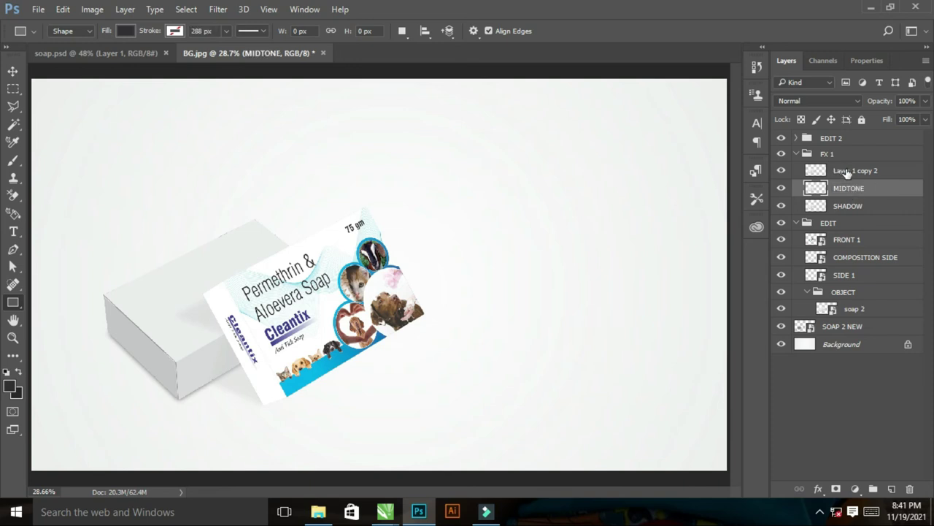
pyautogui.doubleClick(839, 170)
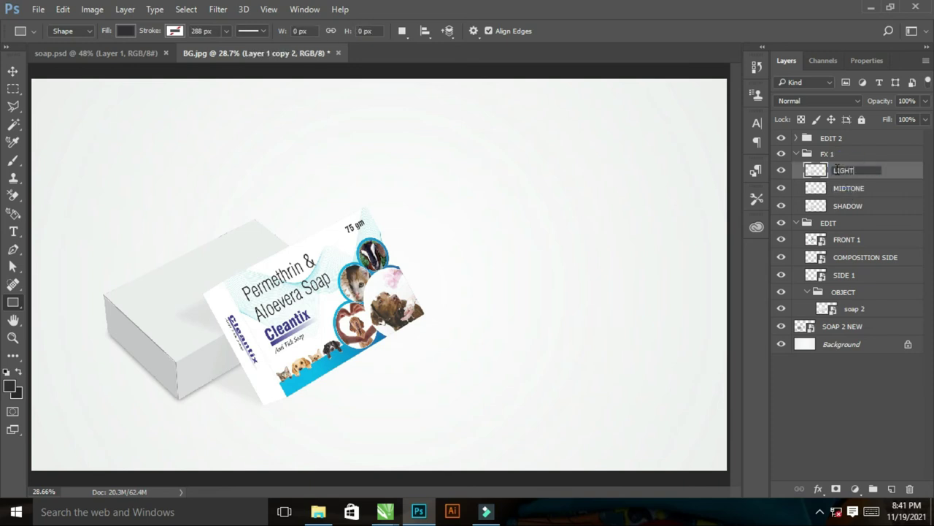
pyautogui.write('LIGHT')
pyautogui.press('Return')
# Hide the LIGHT and MIDTONE layers in FX 1 and set the SHADOW layer's blend mode to Multiply.
pyautogui.click(781, 170)
pyautogui.click(781, 188)
pyautogui.click(846, 205)
pyautogui.click(829, 101)
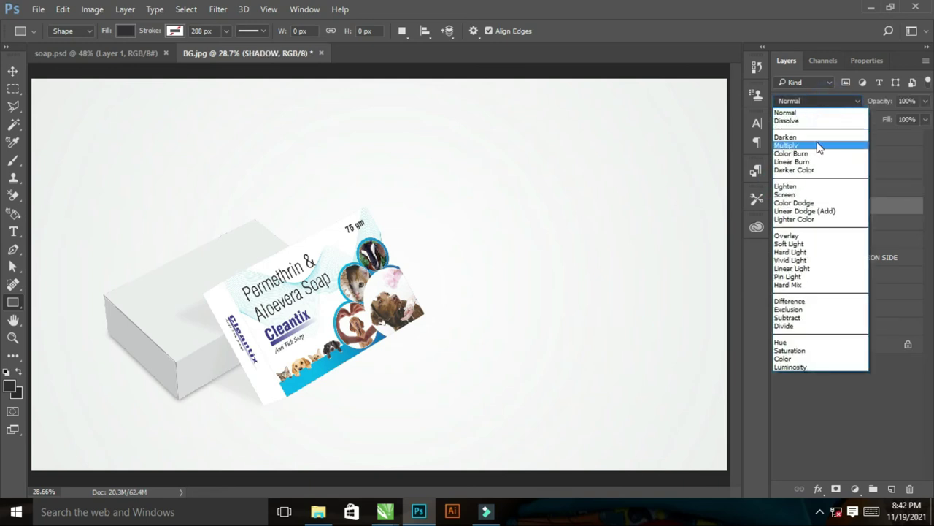
pyautogui.click(810, 146)
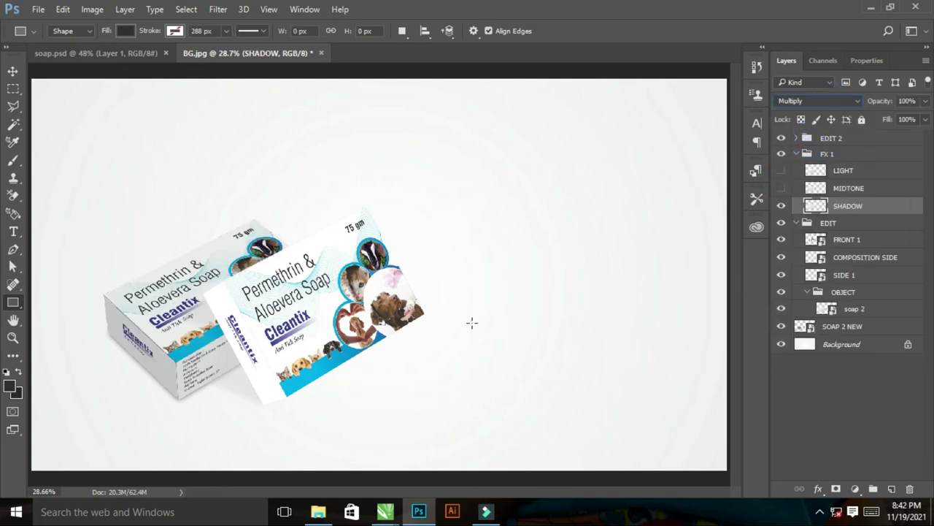
# Show the MIDTONE layer in FX 1 and set its blend mode to Linear Burn.
pyautogui.click(783, 188)
pyautogui.click(832, 189)
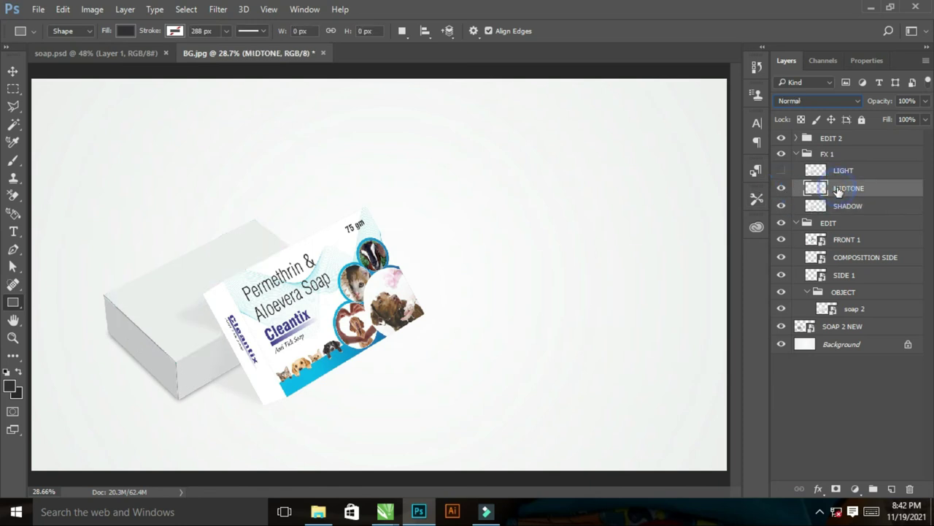
pyautogui.click(814, 100)
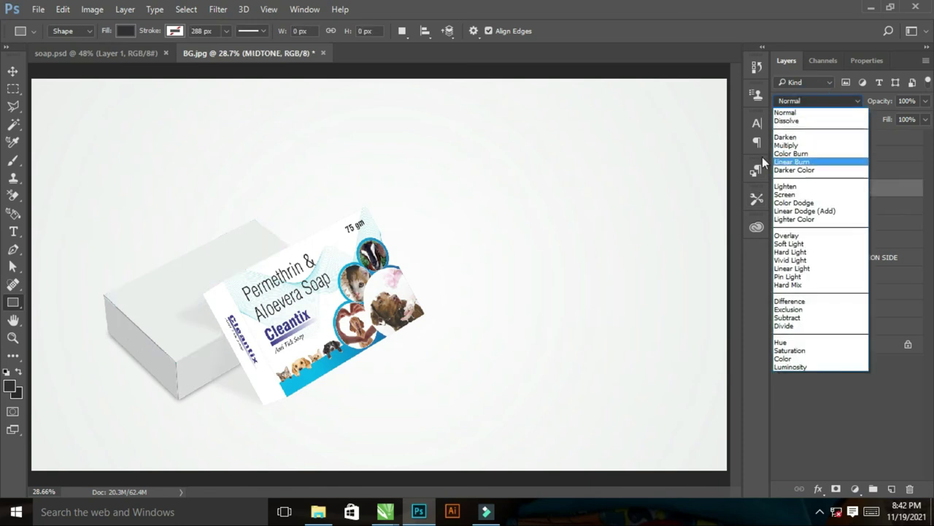
pyautogui.click(788, 161)
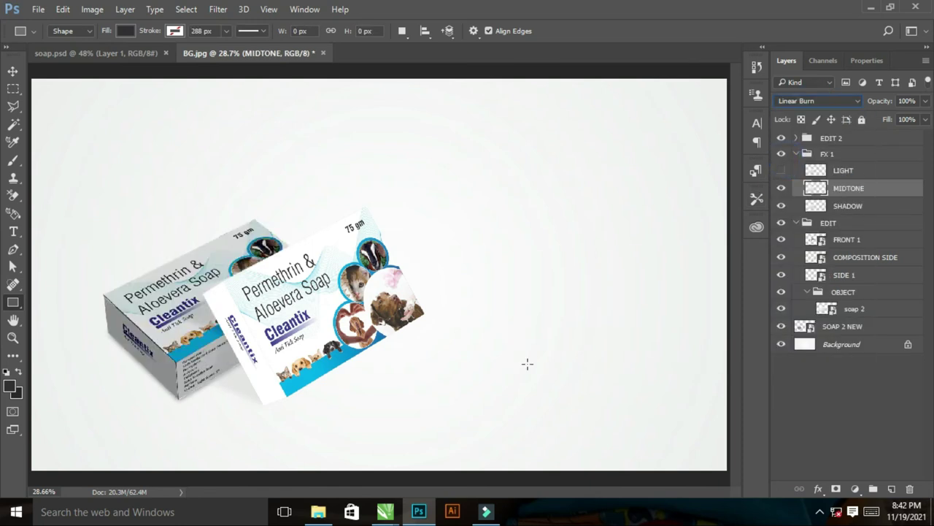
# Apply Levels to the MIDTONE layer in FX 1 with input white at 228 and output black at 58.
pyautogui.click(91, 9)
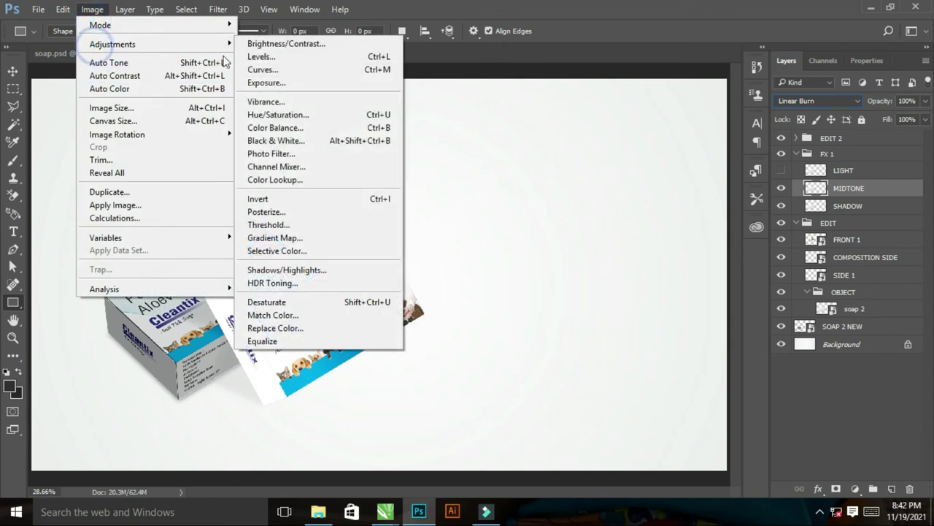
pyautogui.moveTo(209, 44)
pyautogui.click(265, 57)
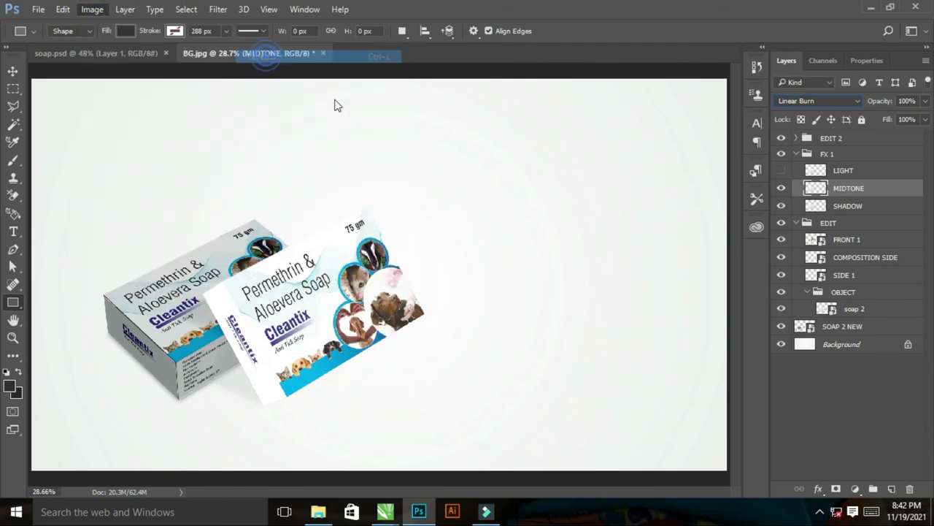
pyautogui.moveTo(652, 195)
pyautogui.mouseDown()
pyautogui.moveTo(691, 191)
pyautogui.moveTo(651, 193)
pyautogui.mouseUp()
pyautogui.moveTo(824, 194); pyautogui.dragTo(805, 195)
pyautogui.moveTo(650, 250); pyautogui.dragTo(692, 251)
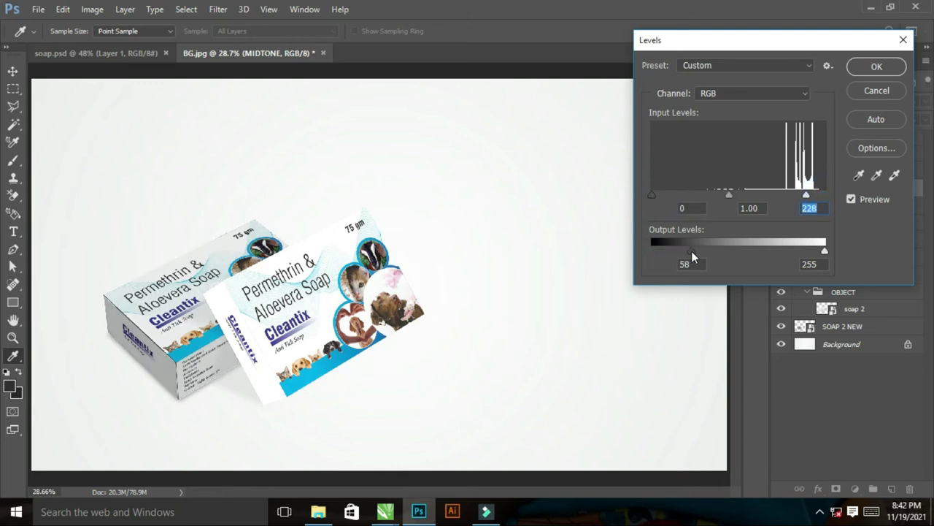
pyautogui.click(875, 67)
pyautogui.press('u')
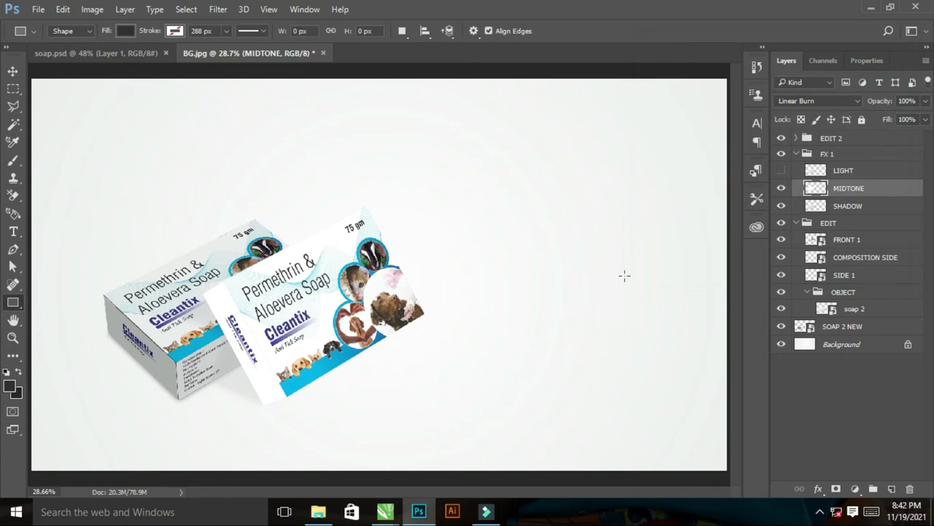
# Show the LIGHT layer in FX 1 and set its blend mode to Screen.
pyautogui.click(781, 170)
pyautogui.click(859, 173)
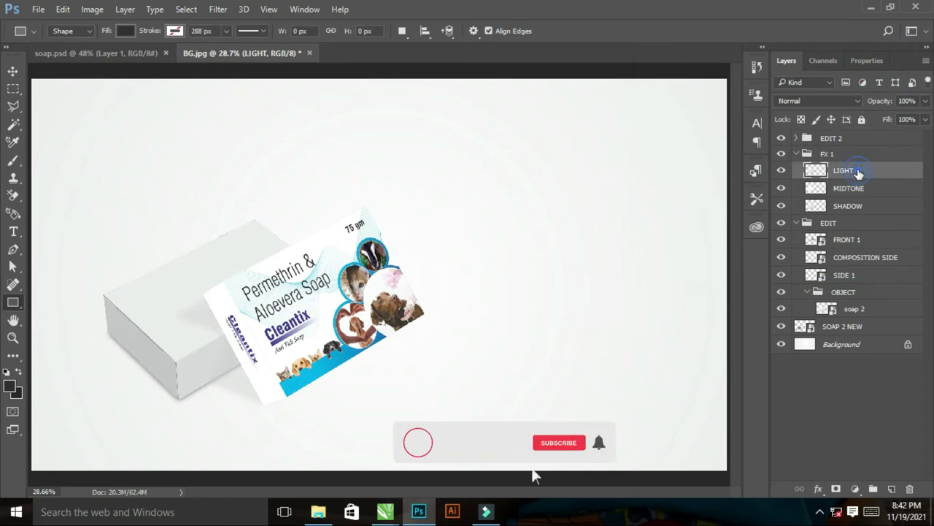
pyautogui.click(792, 100)
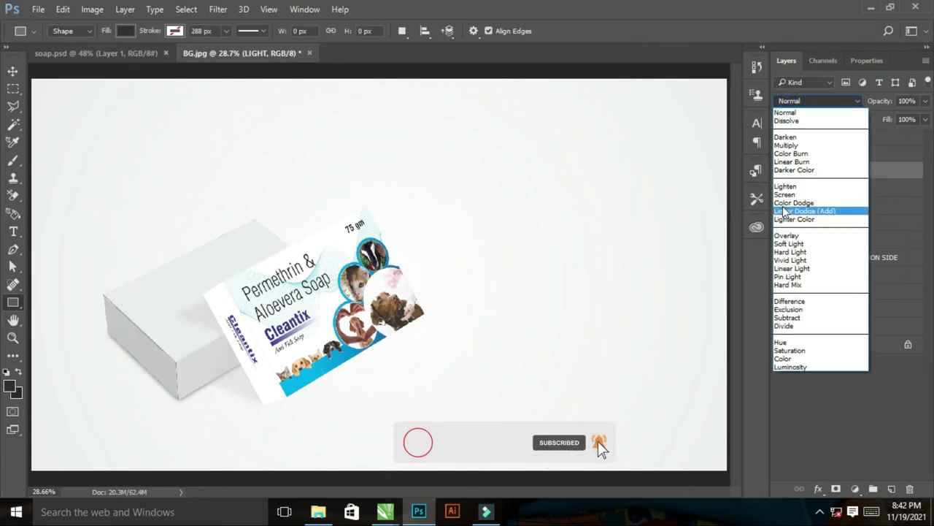
pyautogui.click(785, 194)
# Apply Levels to the LIGHT layer in FX 1 with input black at 227 and output white at 169.
pyautogui.click(87, 11)
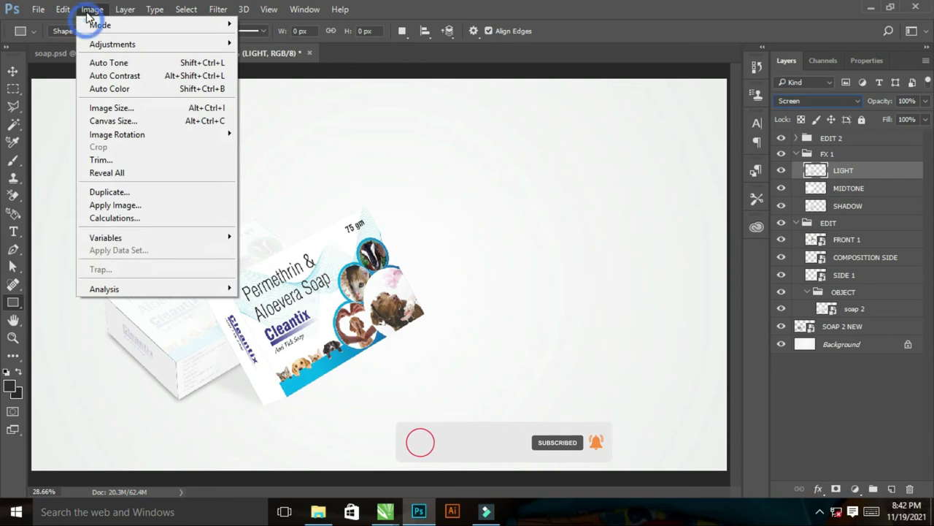
pyautogui.moveTo(95, 41)
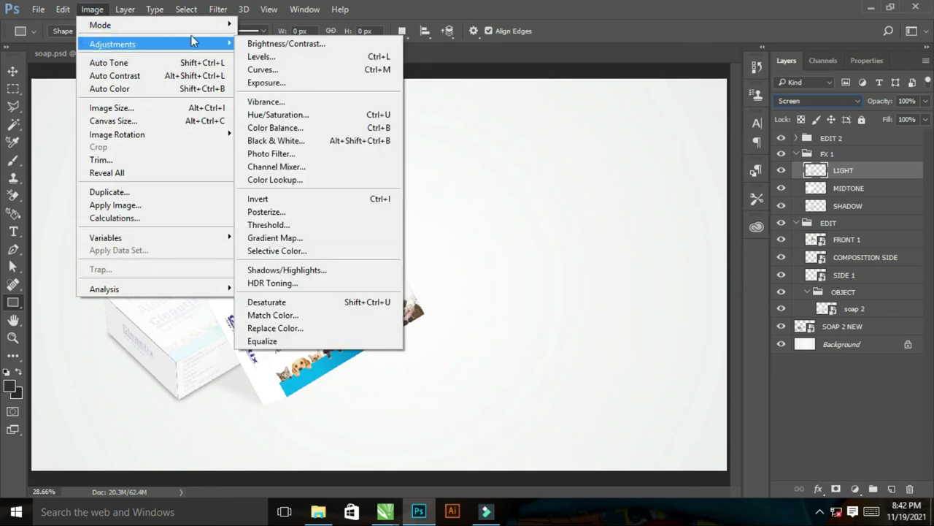
pyautogui.click(263, 56)
pyautogui.moveTo(653, 195); pyautogui.dragTo(800, 195)
pyautogui.moveTo(825, 251); pyautogui.dragTo(767, 254)
pyautogui.moveTo(800, 194); pyautogui.dragTo(806, 198)
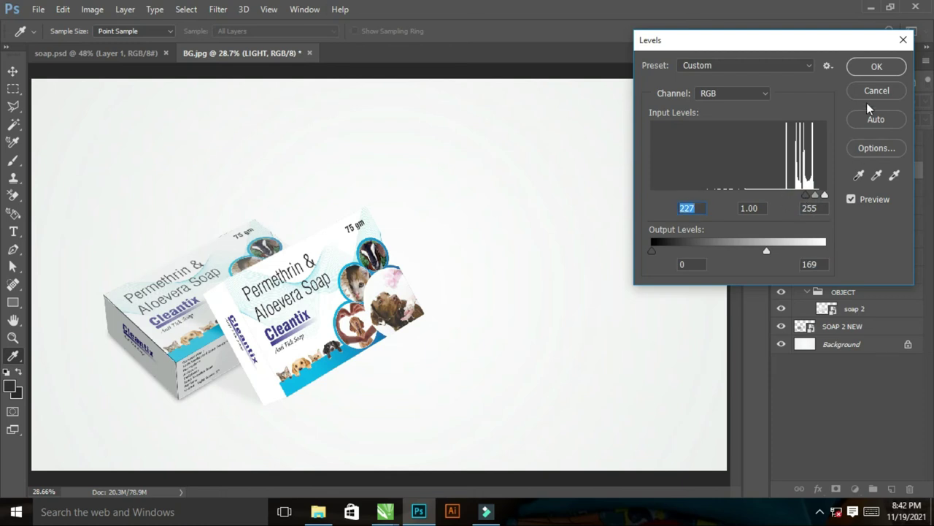
pyautogui.click(877, 67)
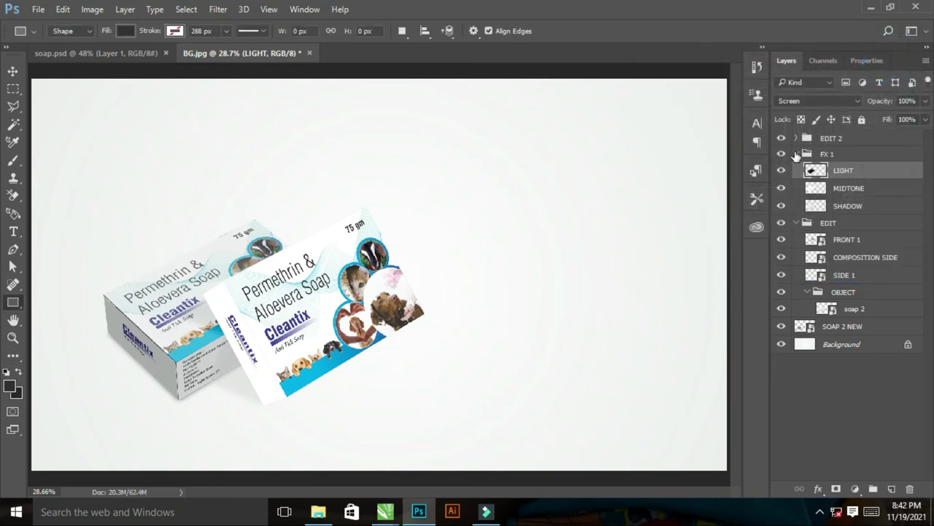
# Load the outline of SOAP 1 in EDIT 2's OBJECT 2 subgroup as a selection and copy that layer three times.
pyautogui.click(796, 155)
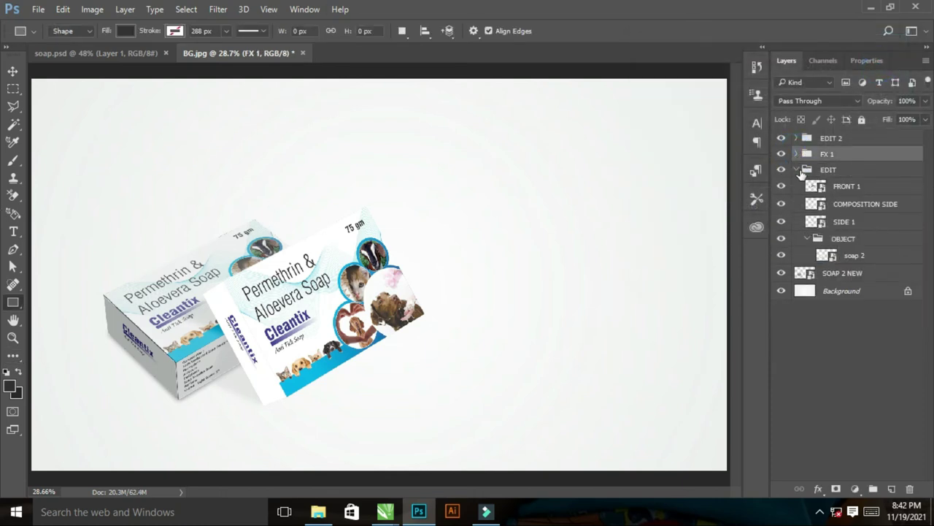
pyautogui.click(797, 170)
pyautogui.click(797, 138)
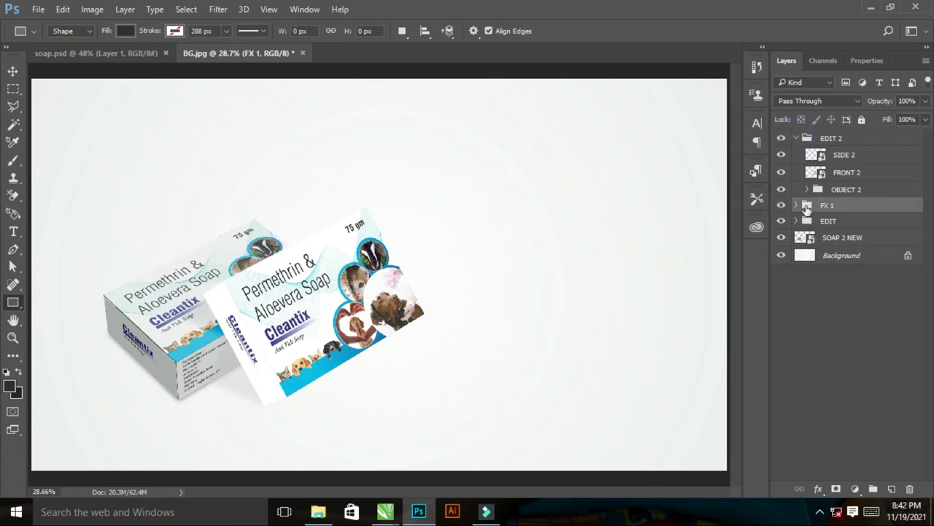
pyautogui.click(806, 190)
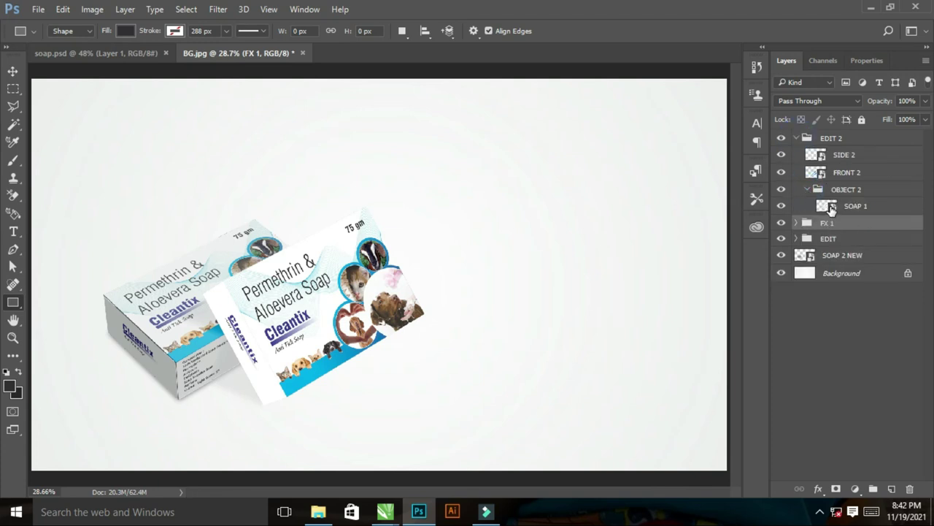
pyautogui.keyDown('ctrl'); pyautogui.click(831, 209); pyautogui.keyUp('ctrl')
pyautogui.click(855, 208)
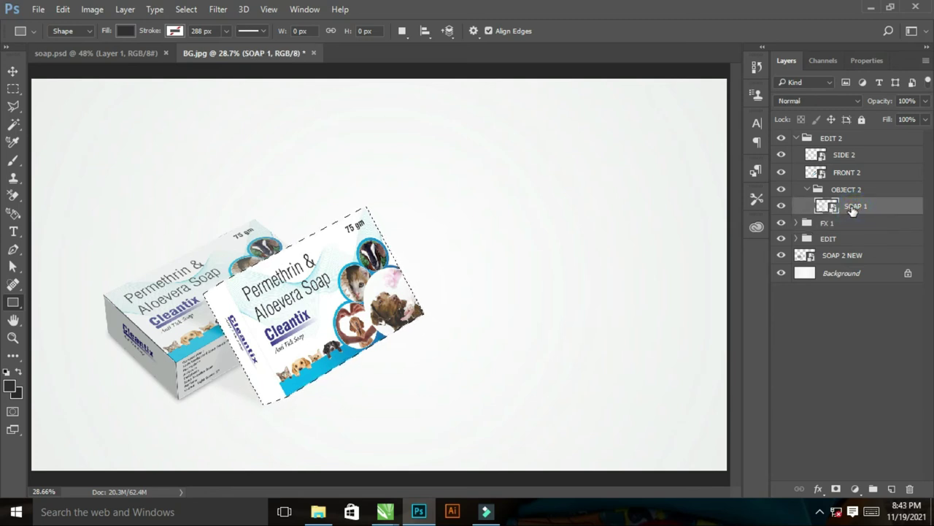
pyautogui.hotkey('ctrl', 'j')
pyautogui.hotkey('ctrl', 'j')
pyautogui.hotkey('ctrl', 'j')
# Move the three SOAP 1 copies above the EDIT 2 group and put them into a new group named FX 2.
pyautogui.keyDown('shift'); pyautogui.click(870, 240); pyautogui.keyUp('shift')
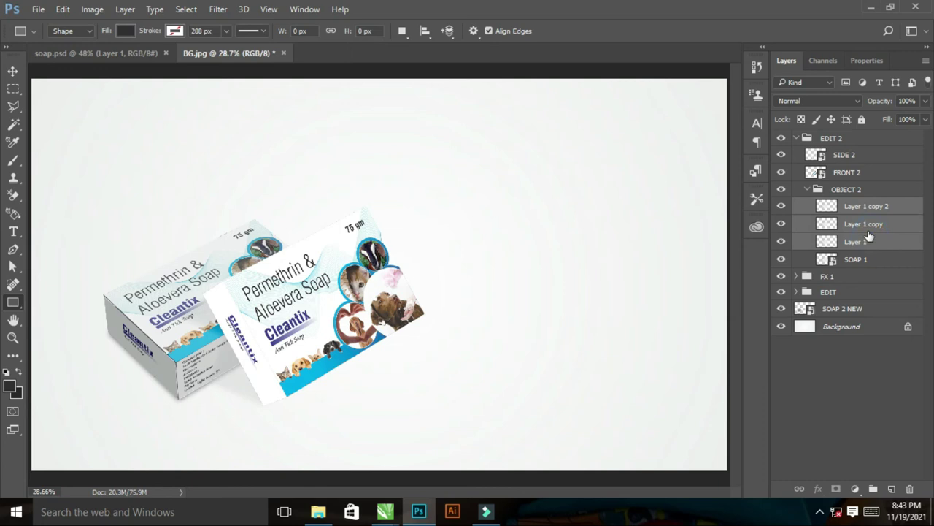
pyautogui.moveTo(884, 211); pyautogui.dragTo(874, 132)
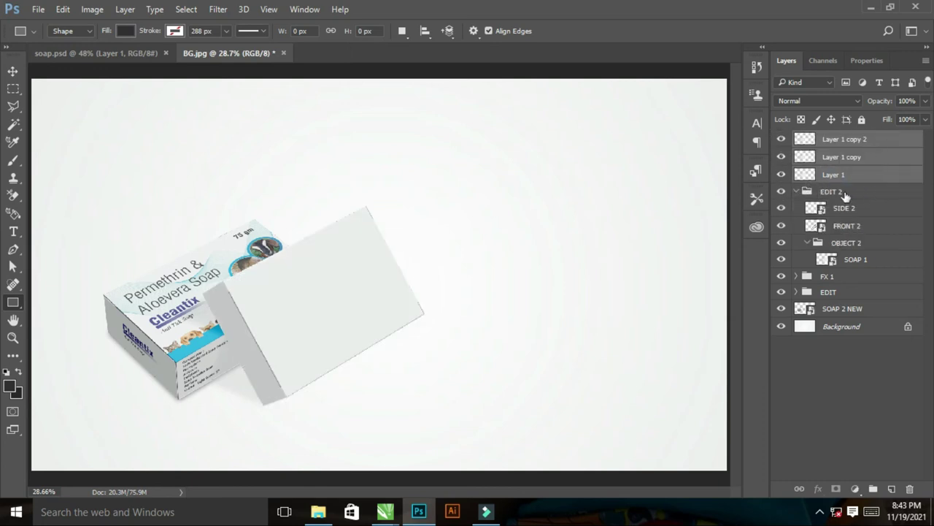
pyautogui.moveTo(835, 175); pyautogui.dragTo(873, 488)
pyautogui.doubleClick(827, 140)
pyautogui.write('FX 2')
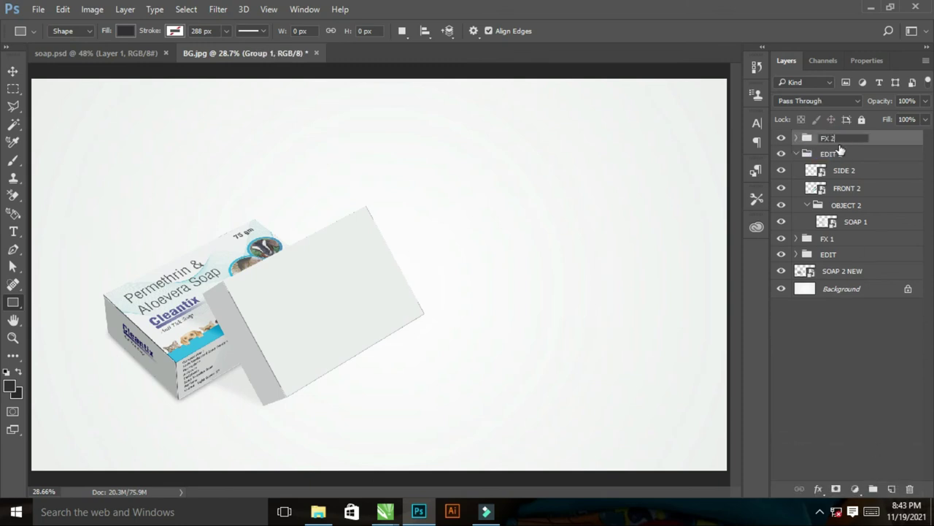
pyautogui.press('Return')
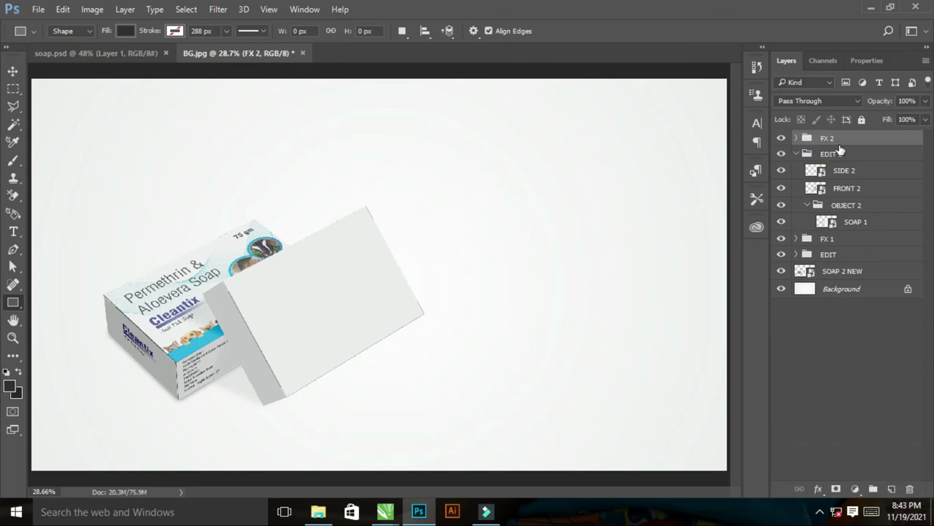
# Rename the three layers in the FX 2 group, from lowest to highest, as SHADOW, MIDTONE and LIGHT.
pyautogui.click(797, 153)
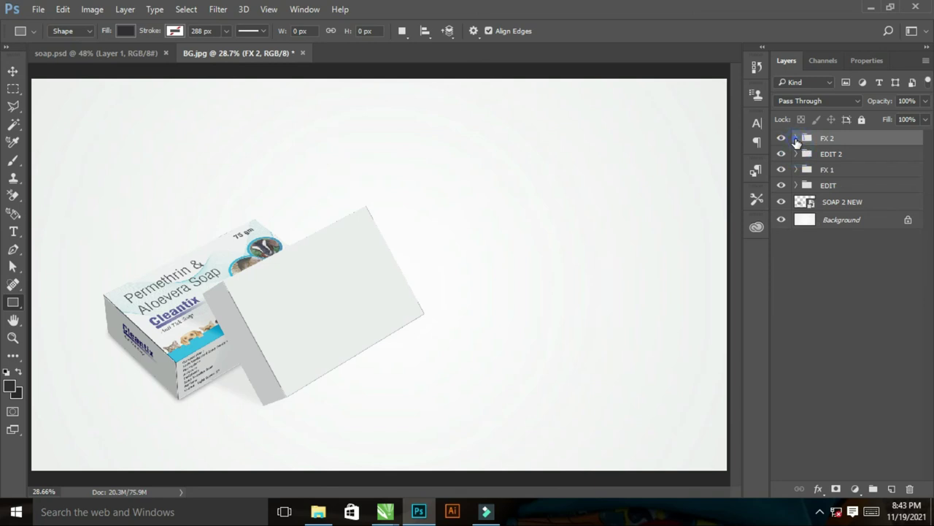
pyautogui.click(796, 138)
pyautogui.doubleClick(844, 190)
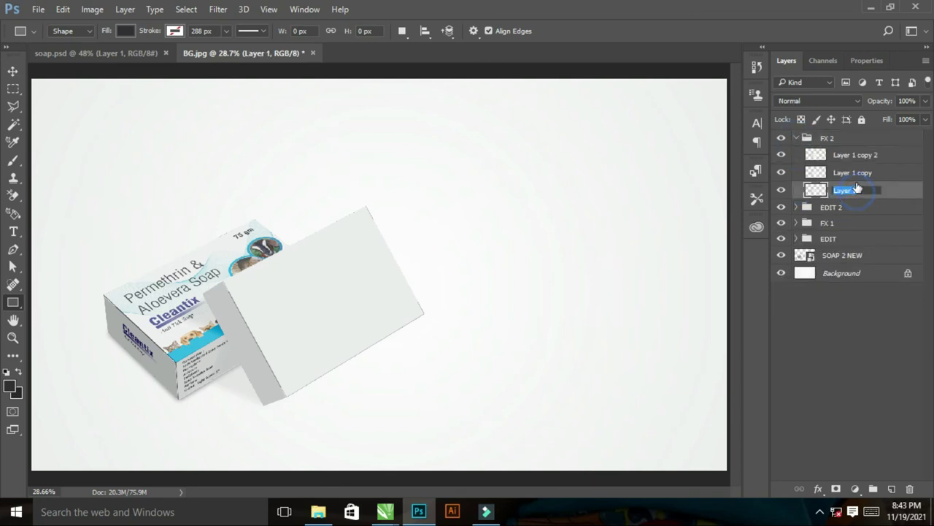
pyautogui.write('SHADOW')
pyautogui.press('Return')
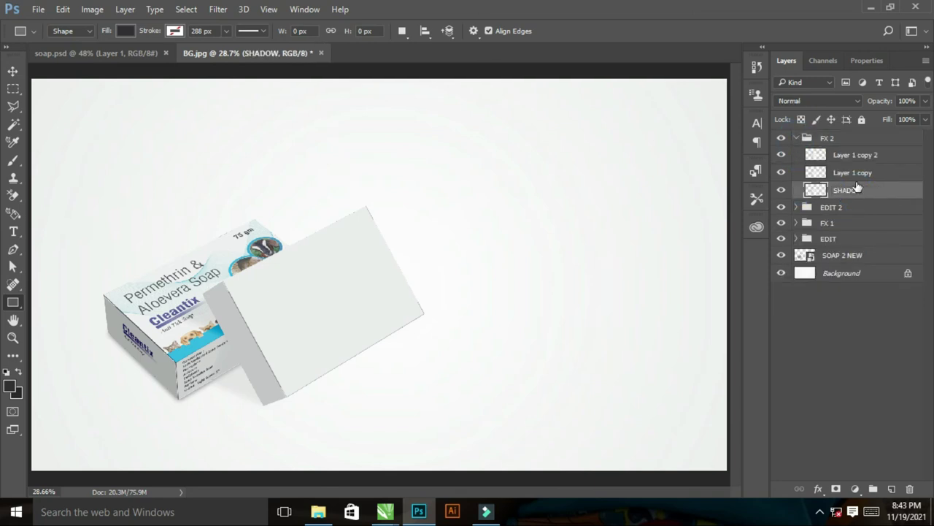
pyautogui.doubleClick(851, 177)
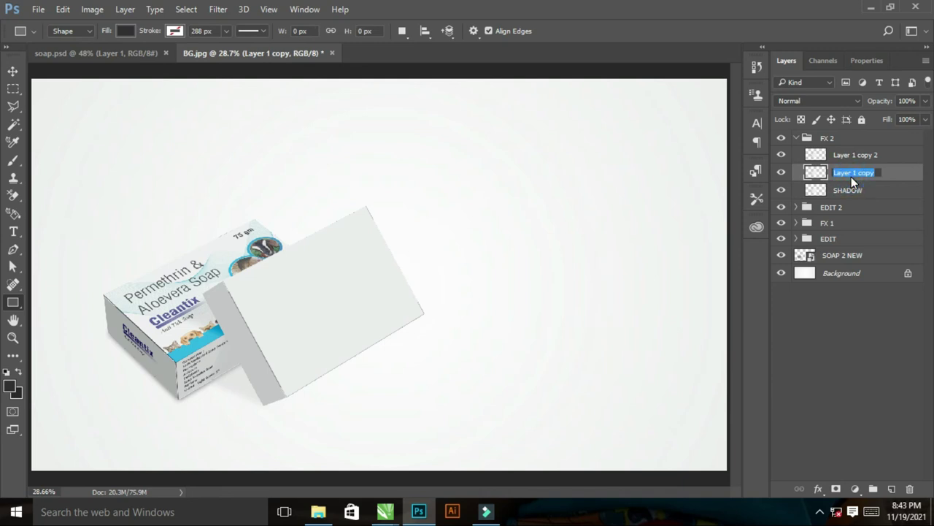
pyautogui.write('MIDTONE')
pyautogui.press('Return')
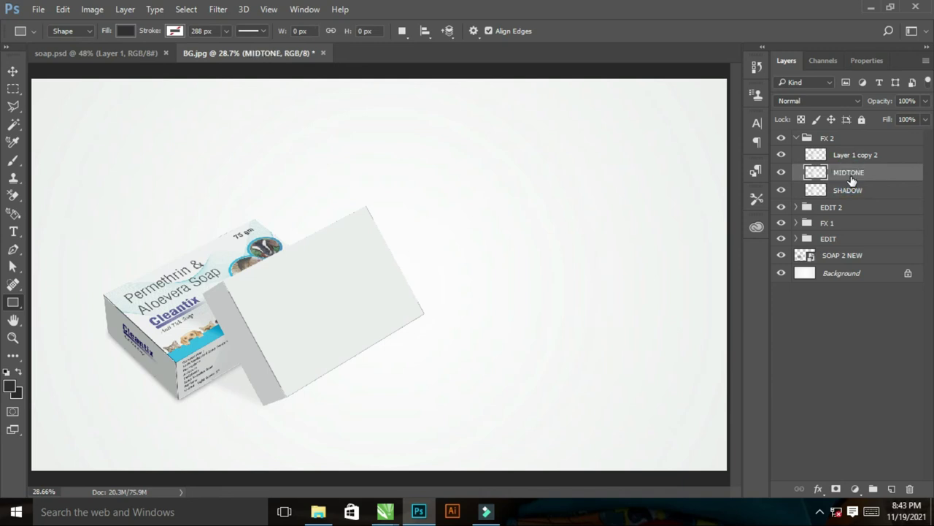
pyautogui.doubleClick(852, 155)
pyautogui.write('LIGHT')
pyautogui.press('Return')
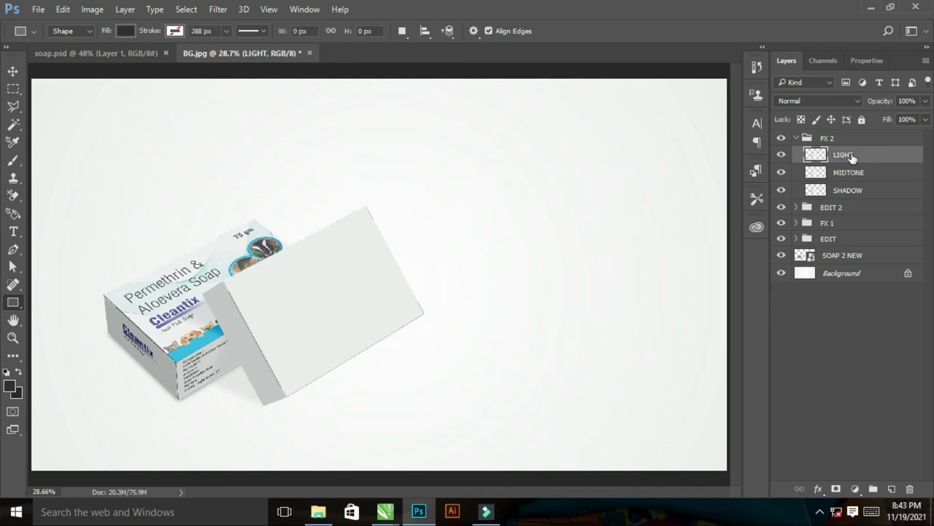
# Hide the LIGHT and MIDTONE layers in FX 2 and set the SHADOW layer's blend mode to Multiply.
pyautogui.click(780, 155)
pyautogui.click(780, 170)
pyautogui.click(854, 191)
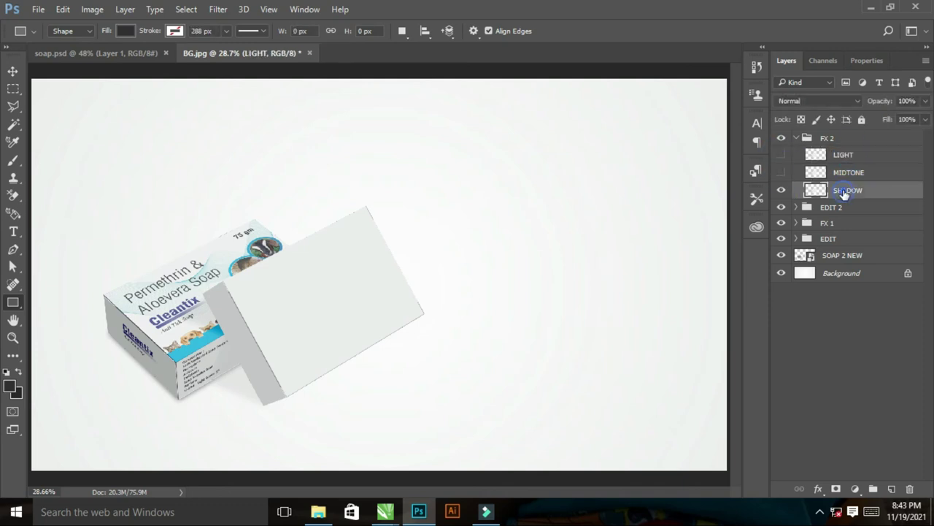
pyautogui.click(825, 102)
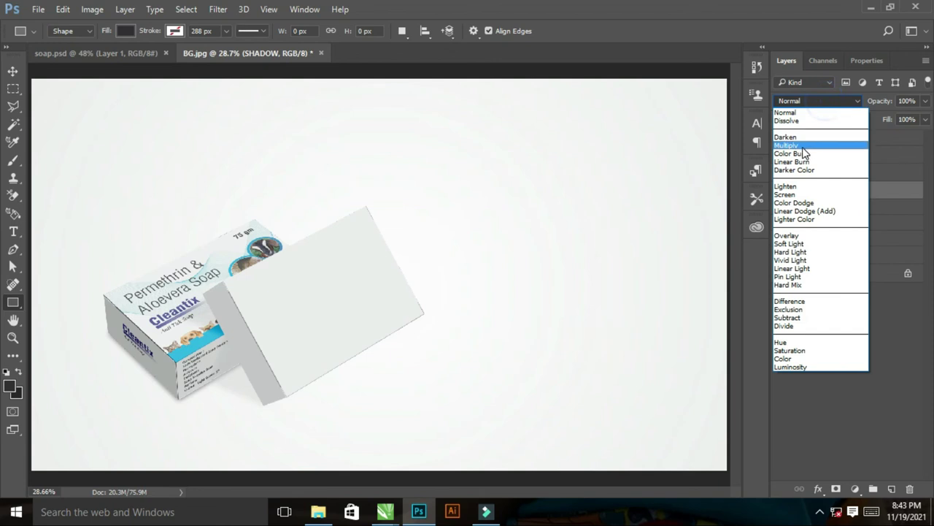
pyautogui.click(804, 146)
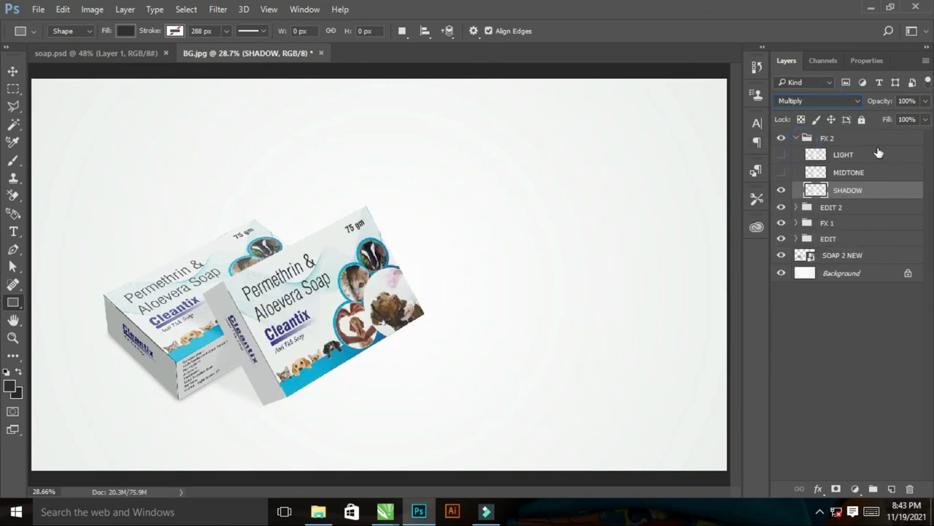
# Show the MIDTONE layer in FX 2 and set its blend mode to Linear Burn.
pyautogui.click(781, 173)
pyautogui.click(839, 173)
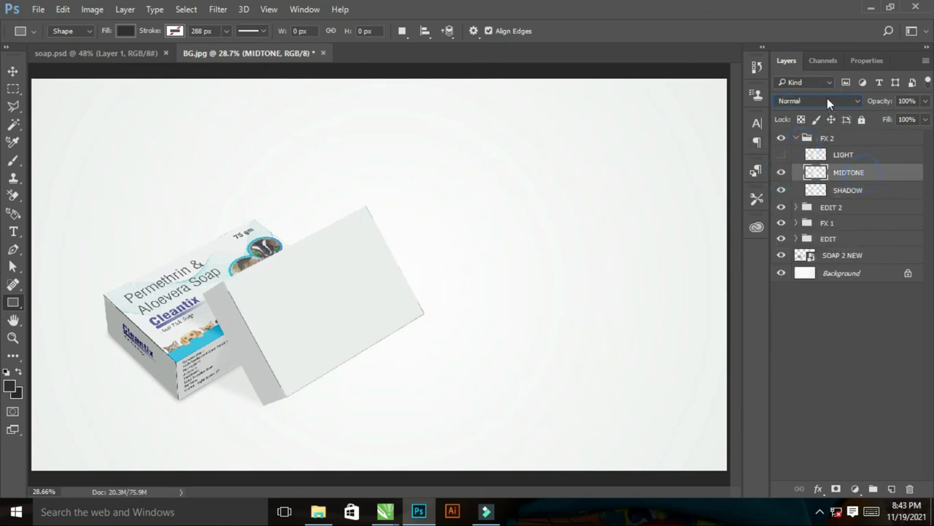
pyautogui.click(827, 100)
pyautogui.click(781, 166)
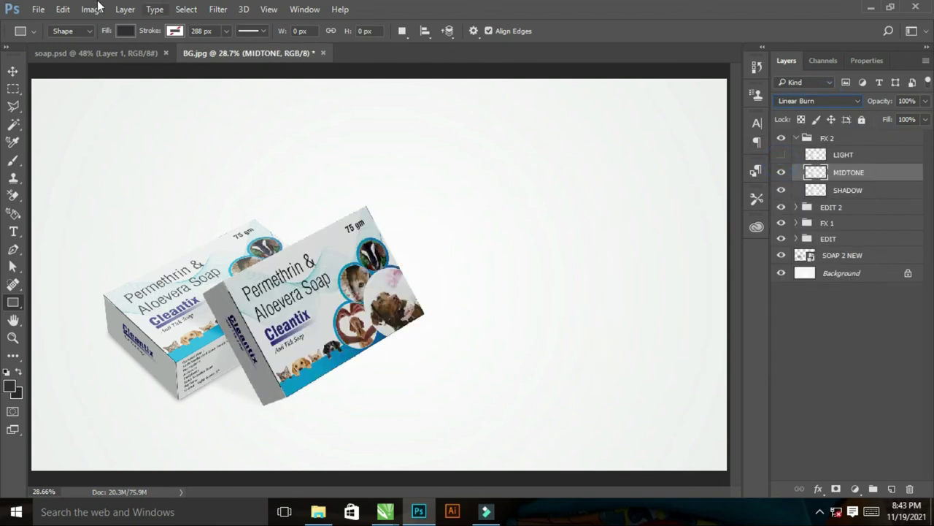
# Apply Levels to the MIDTONE layer in FX 2 with input white at 236.
pyautogui.click(93, 9)
pyautogui.moveTo(104, 46)
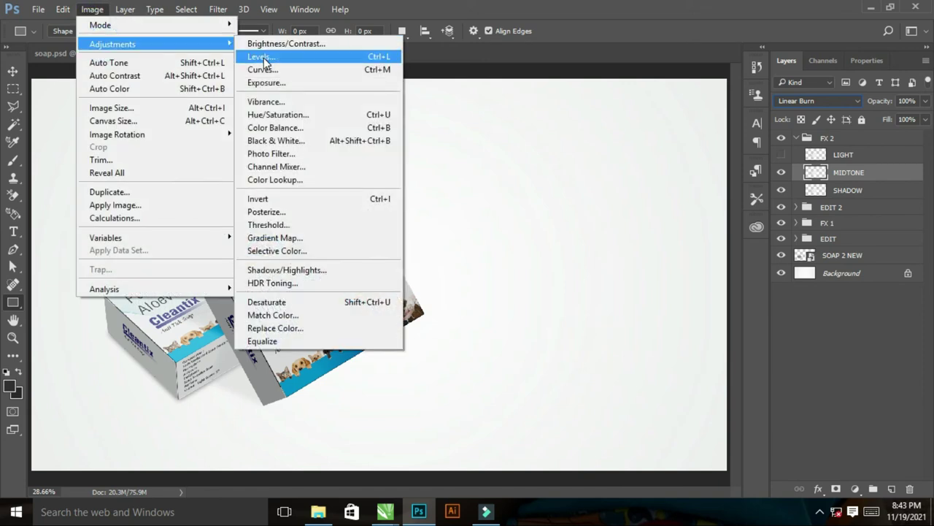
pyautogui.click(406, 58)
pyautogui.moveTo(651, 194); pyautogui.dragTo(671, 195)
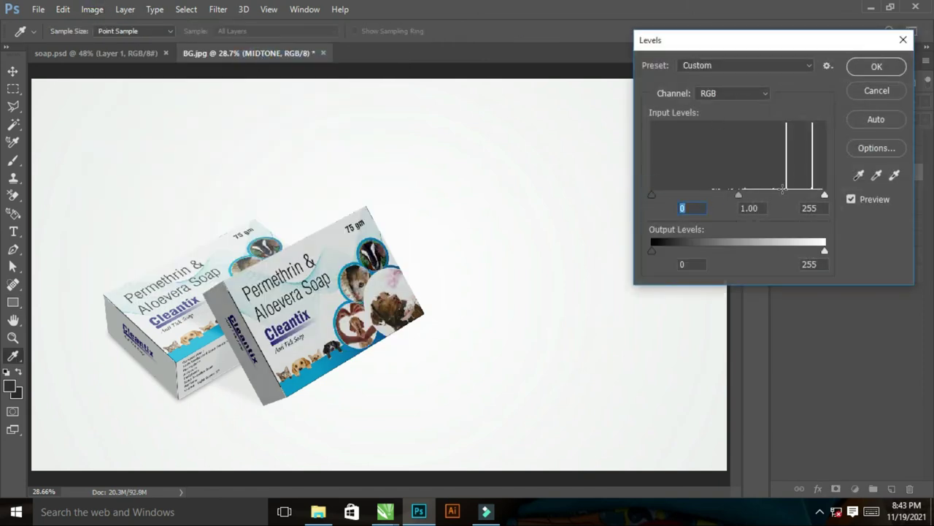
pyautogui.moveTo(823, 194); pyautogui.dragTo(812, 195)
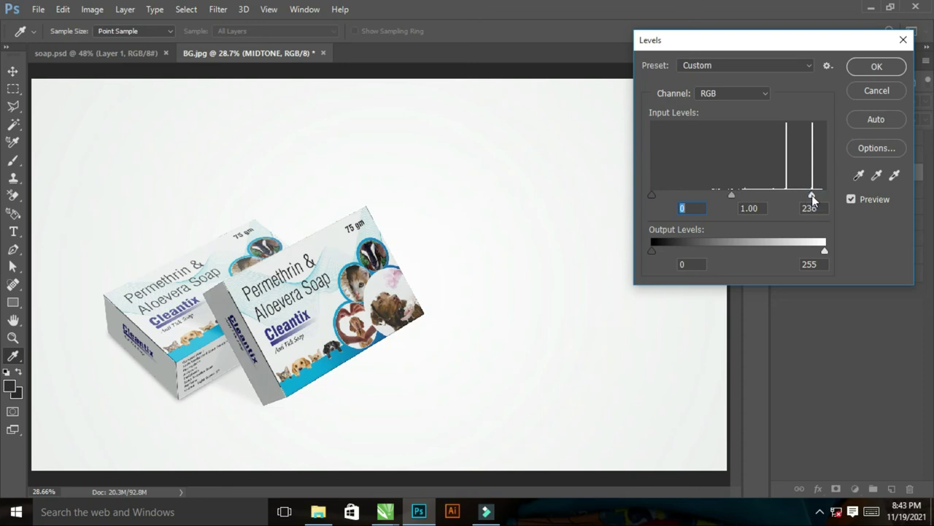
pyautogui.moveTo(823, 249)
pyautogui.mouseDown()
pyautogui.moveTo(807, 251)
pyautogui.moveTo(826, 251)
pyautogui.mouseUp()
pyautogui.moveTo(652, 253); pyautogui.dragTo(680, 252)
pyautogui.moveTo(654, 198); pyautogui.dragTo(658, 200)
pyautogui.click(887, 66)
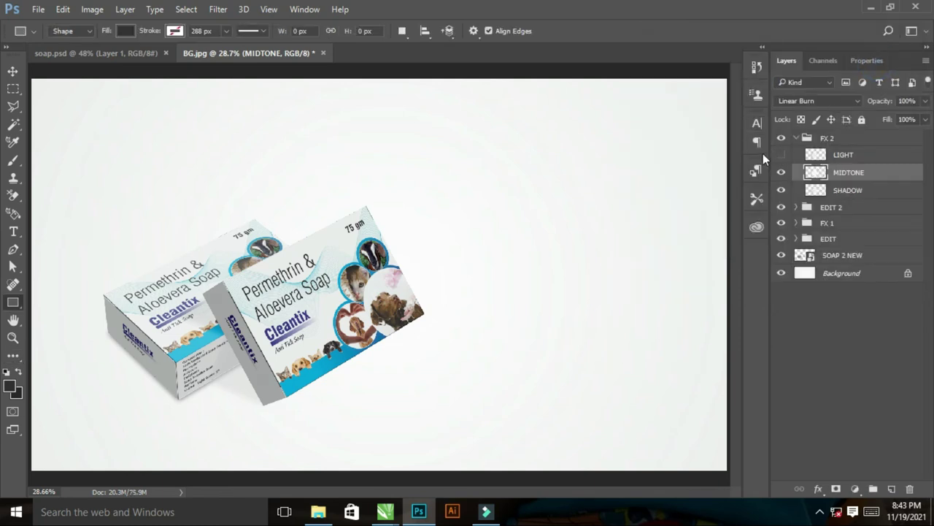
# Show the LIGHT layer in FX 2 and set its blend mode to Screen.
pyautogui.click(781, 154)
pyautogui.click(851, 155)
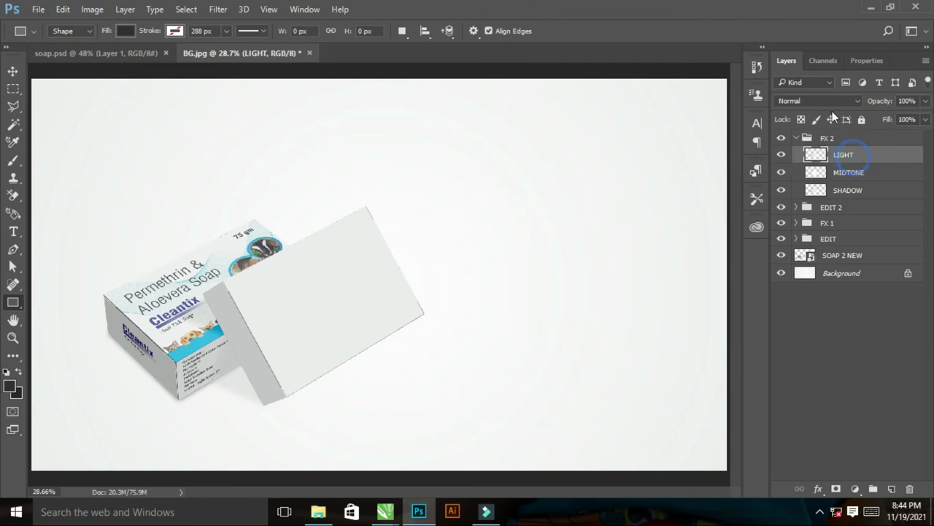
pyautogui.click(824, 102)
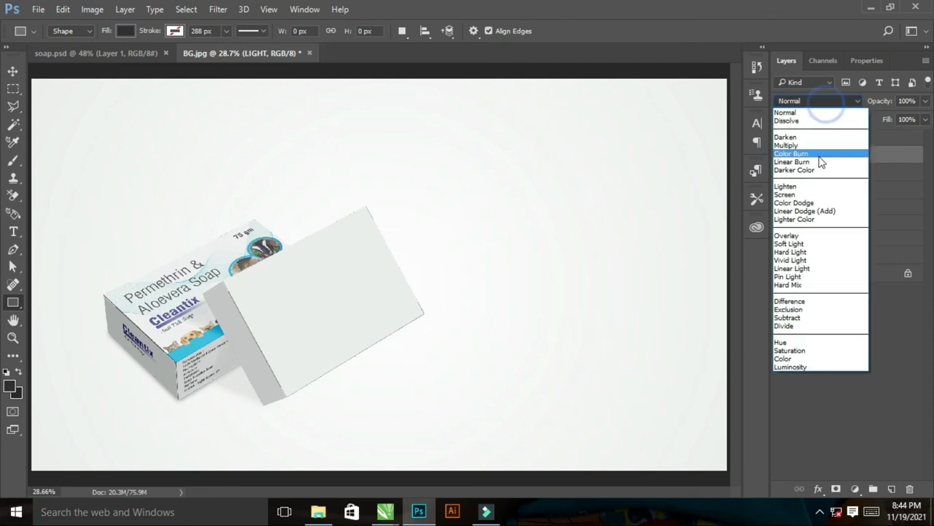
pyautogui.click(806, 195)
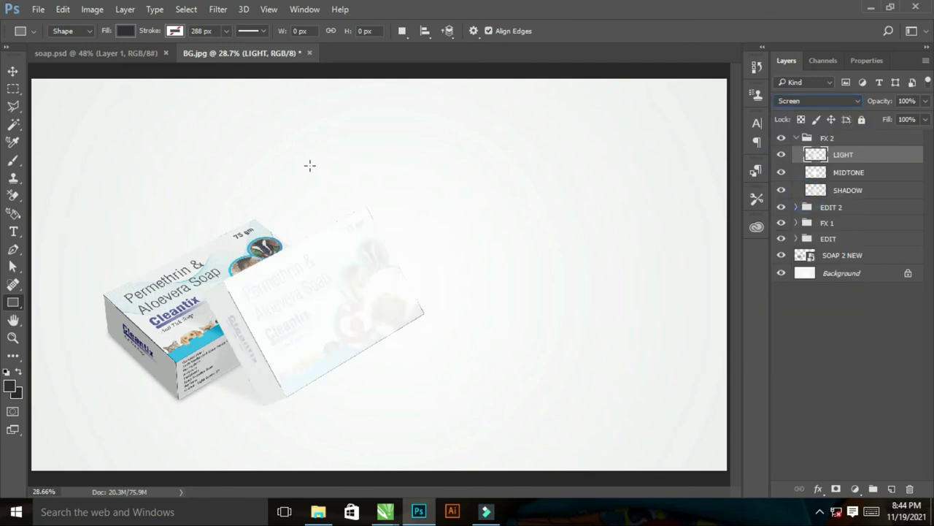
# Apply Levels to the LIGHT layer in FX 2 with input black at 229 and output white at 209, and collapse the group.
pyautogui.click(99, 9)
pyautogui.moveTo(121, 45)
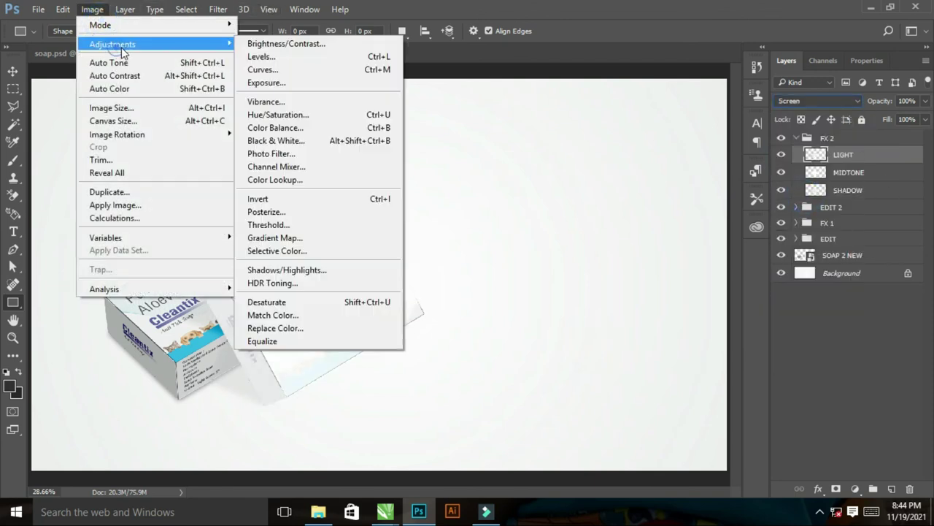
pyautogui.click(299, 60)
pyautogui.moveTo(647, 195); pyautogui.dragTo(803, 195)
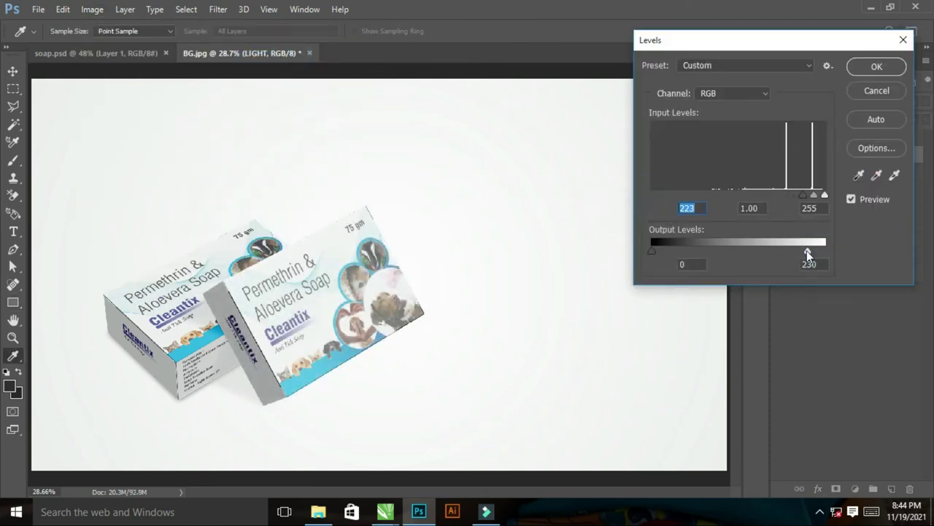
pyautogui.moveTo(795, 250); pyautogui.dragTo(794, 251)
pyautogui.moveTo(803, 197); pyautogui.dragTo(808, 202)
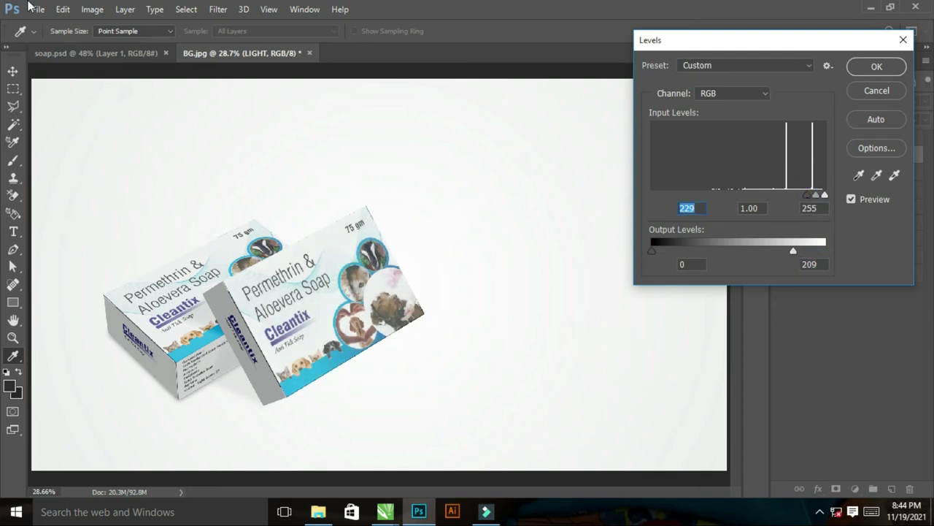
pyautogui.click(870, 67)
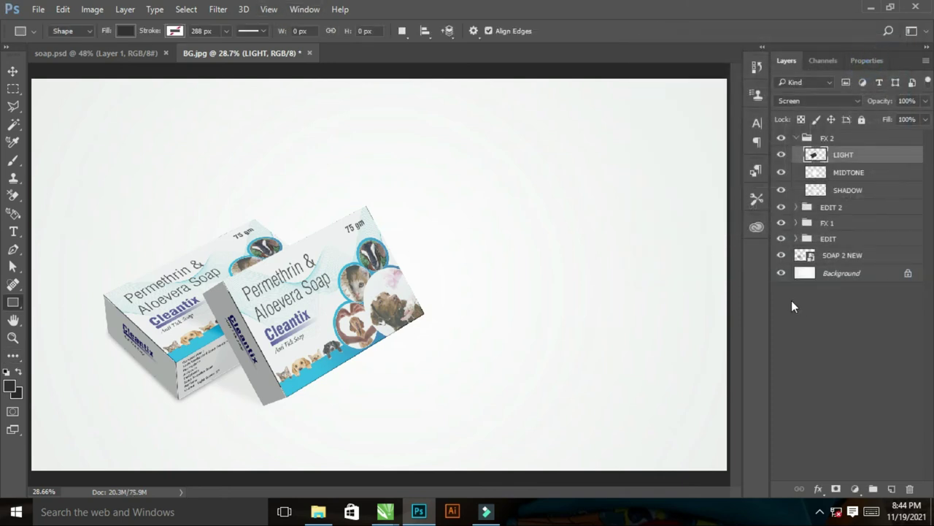
pyautogui.click(803, 139)
pyautogui.click(796, 138)
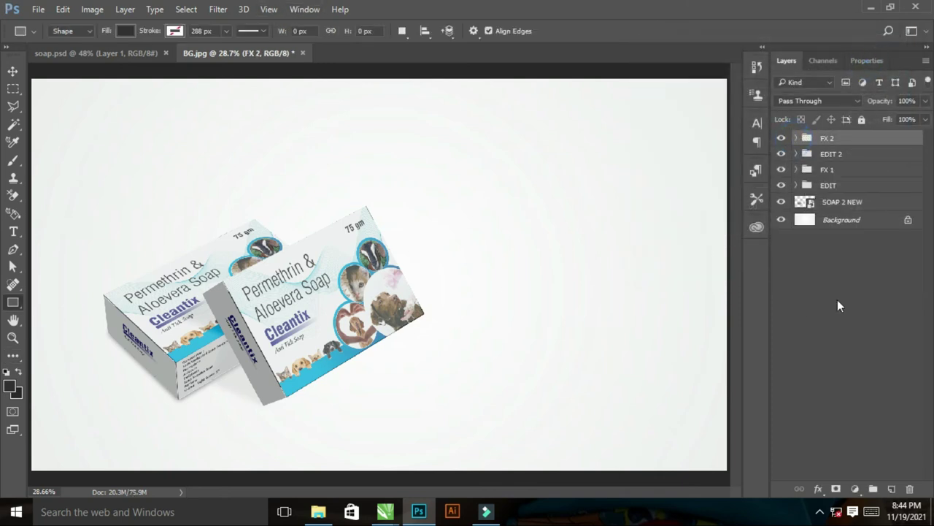
# Add a light blue (#9ed7ef) Solid Color fill layer above SOAP 2 NEW and set its blend mode to Linear Burn.
pyautogui.click(846, 208)
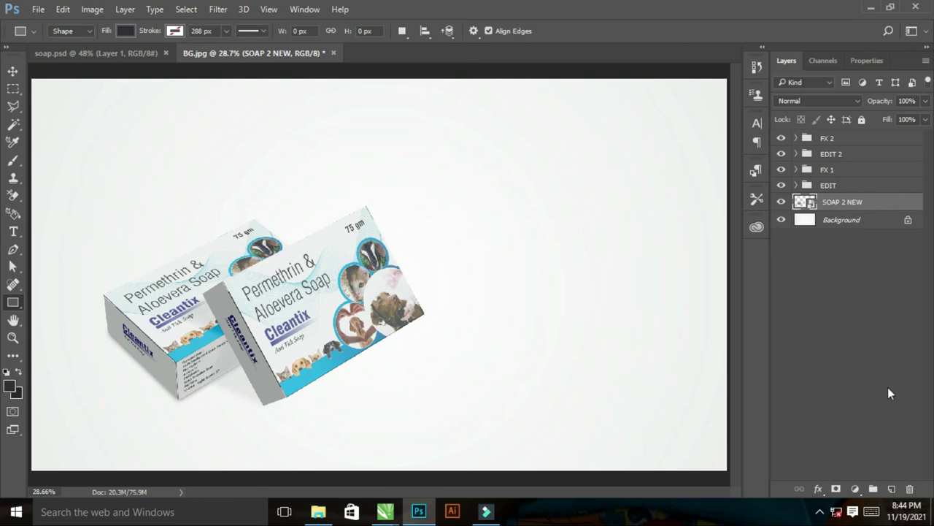
pyautogui.click(855, 489)
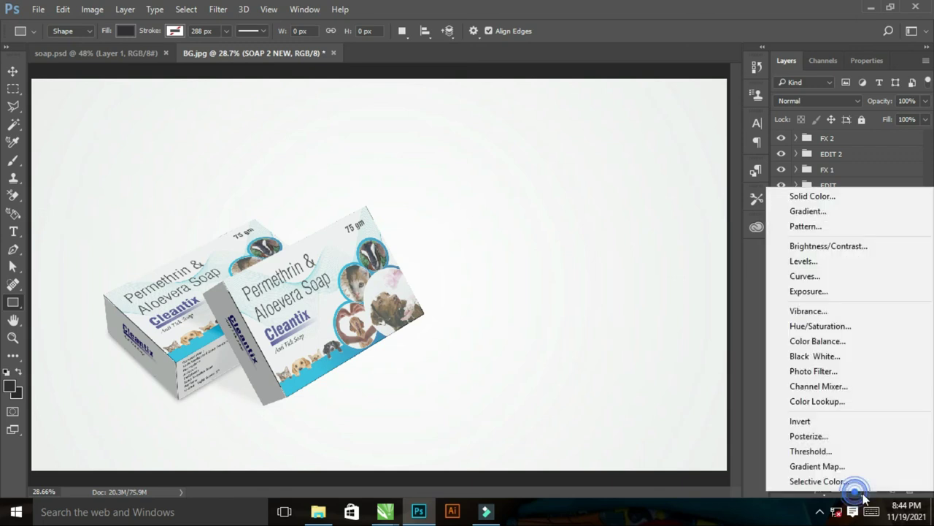
pyautogui.click(803, 196)
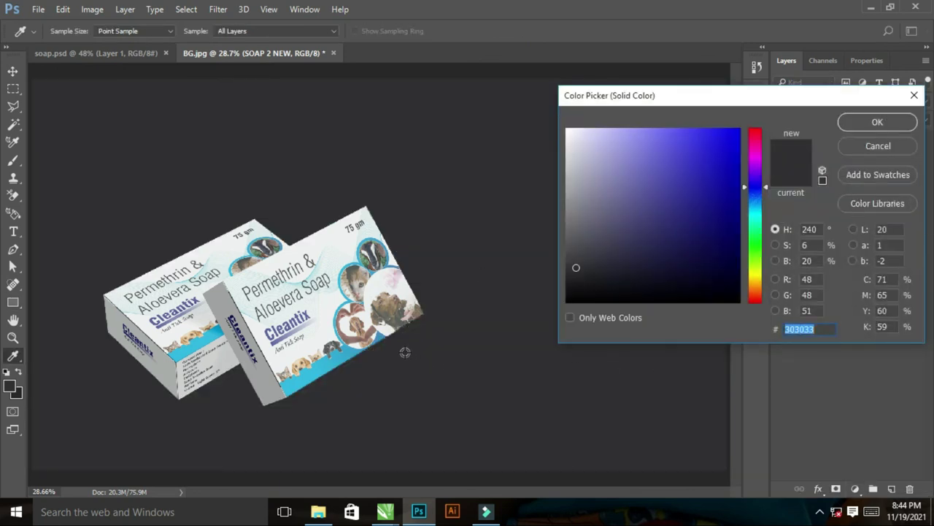
pyautogui.click(358, 264)
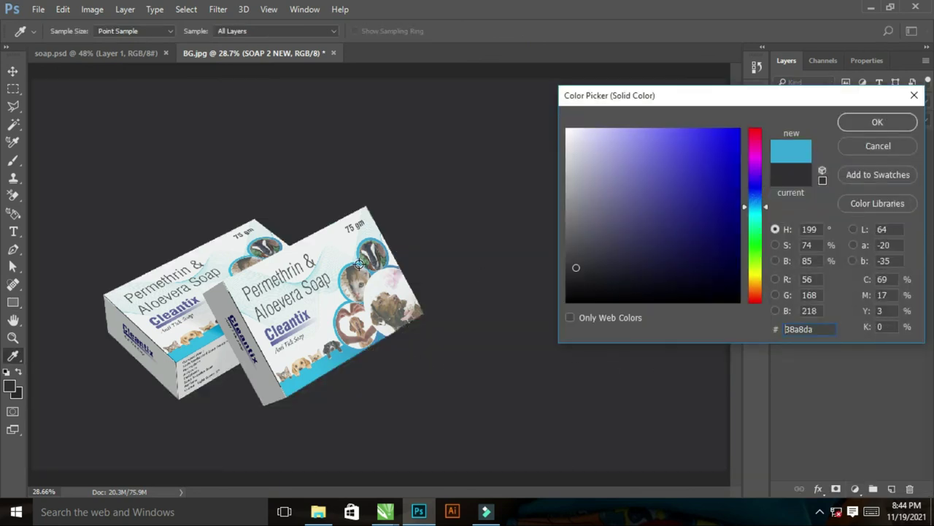
pyautogui.click(295, 327)
pyautogui.click(296, 330)
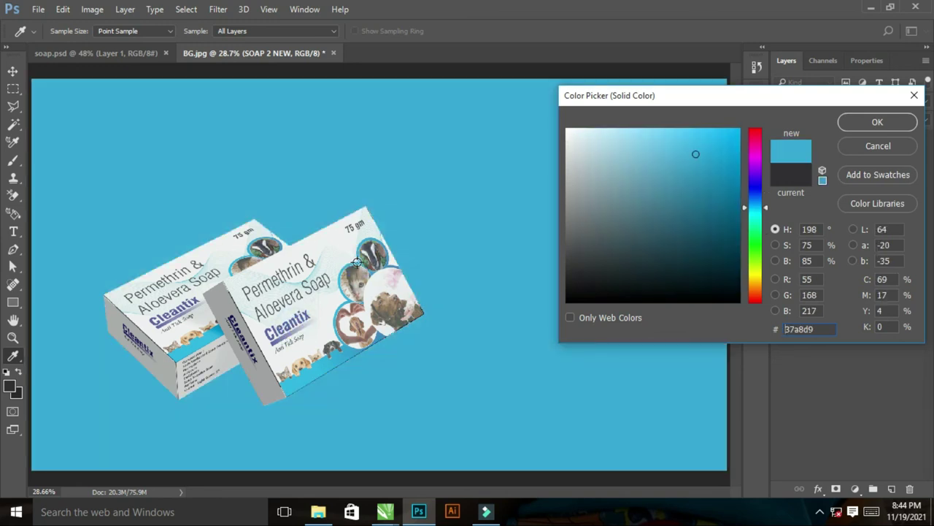
pyautogui.click(651, 134)
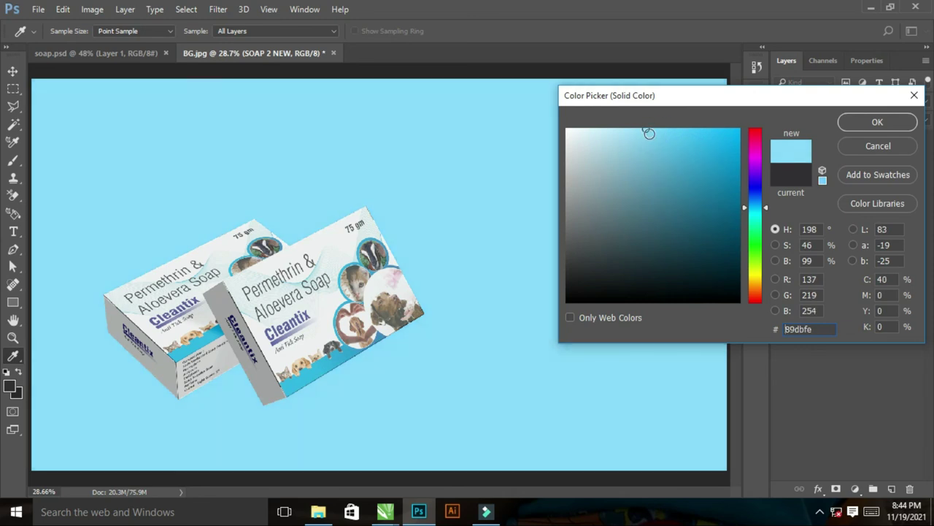
pyautogui.moveTo(650, 133)
pyautogui.mouseDown()
pyautogui.moveTo(653, 190)
pyautogui.moveTo(638, 142)
pyautogui.moveTo(607, 130)
pyautogui.moveTo(624, 138)
pyautogui.mouseUp()
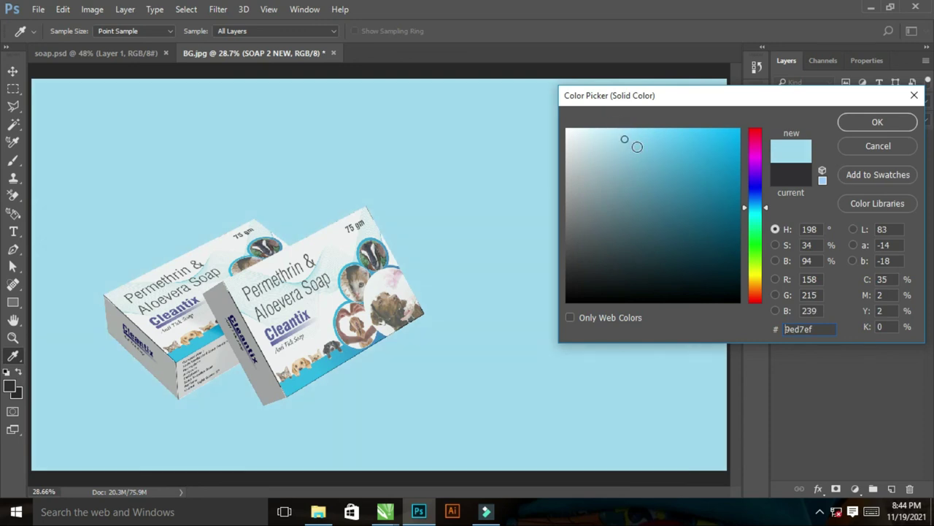
pyautogui.click(852, 124)
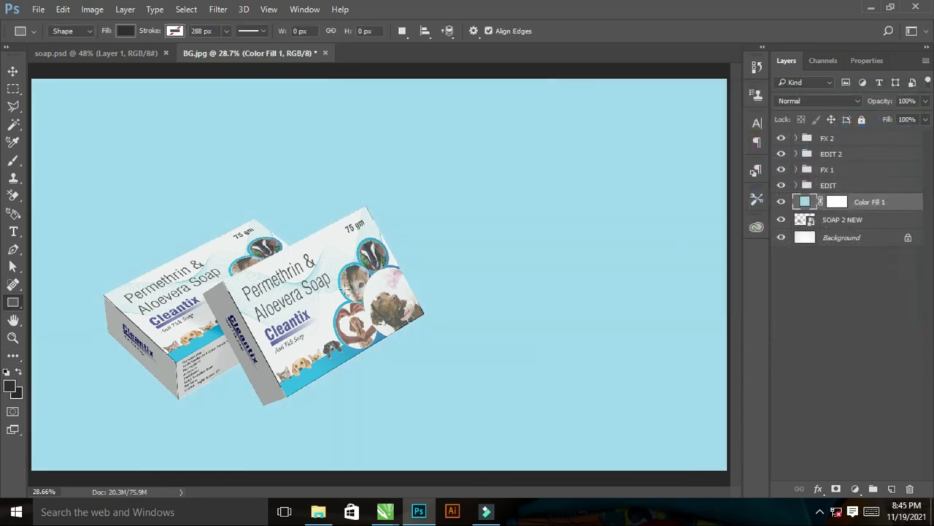
pyautogui.click(814, 101)
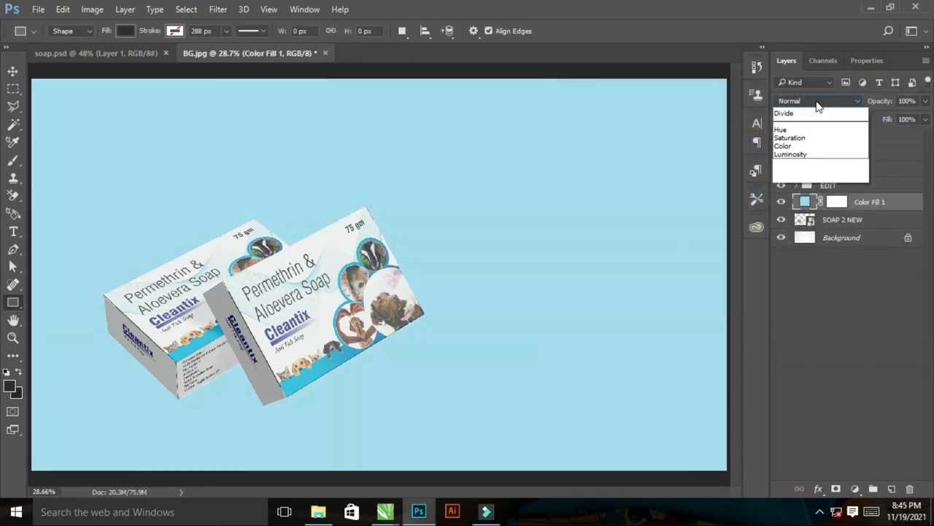
pyautogui.click(790, 161)
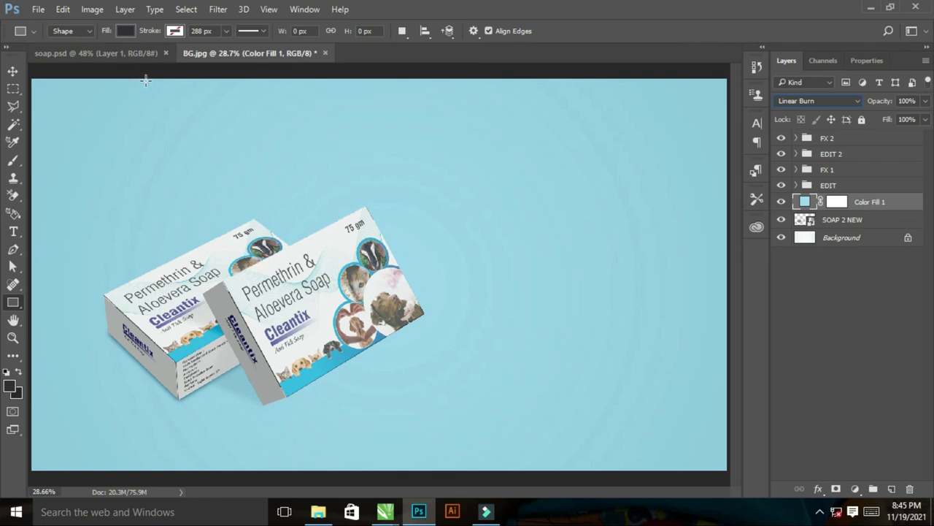
# Place the soap image from the desktop into BG.jpg and move its layer above the FX 2 group.
pyautogui.press('super+d')
pyautogui.moveTo(135, 309); pyautogui.dragTo(498, 288)
pyautogui.hotkey('alt', 'Tab')
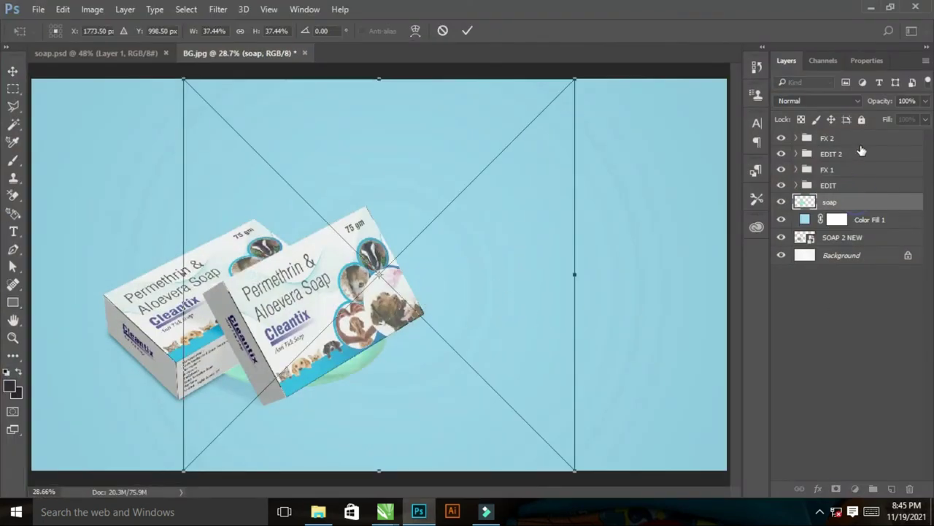
pyautogui.press('Return')
pyautogui.moveTo(858, 203); pyautogui.dragTo(858, 135)
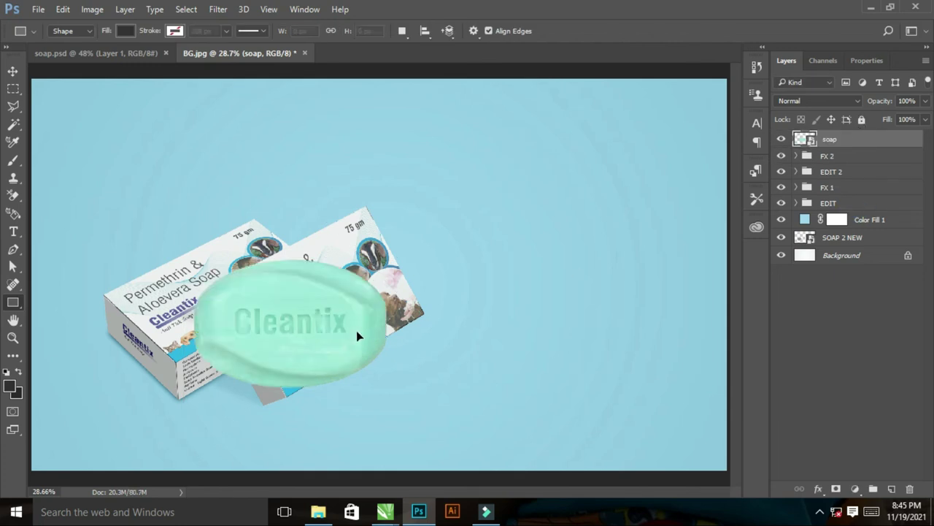
# Move the green soap bar off the boxes onto the empty background beside them, keeping its size.
pyautogui.hotkey('ctrl', 't')
pyautogui.moveTo(319, 341); pyautogui.dragTo(556, 343)
pyautogui.press('Return')
pyautogui.press('u')
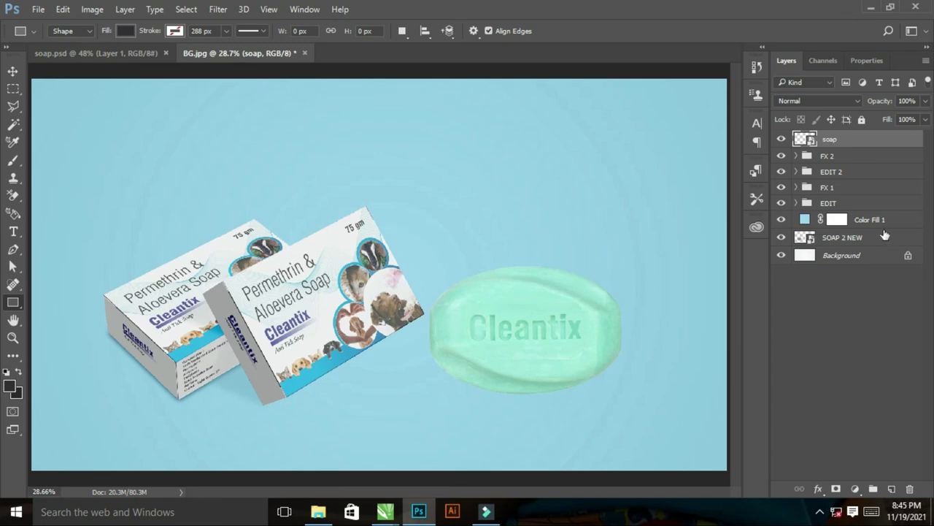
# Recolor the Color Fill 1 layer to a medium mint green, sampled from the soap bar and made slightly darker and more saturated.
pyautogui.doubleClick(804, 219)
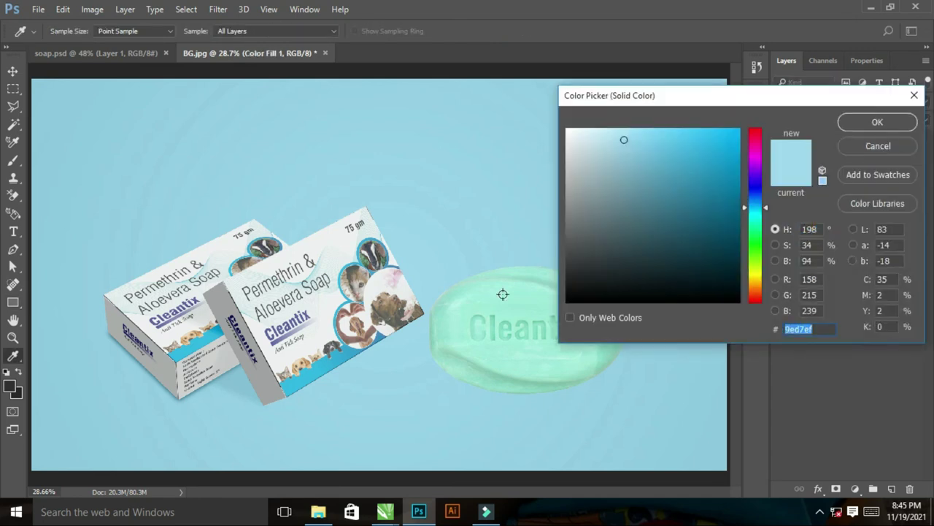
pyautogui.click(505, 294)
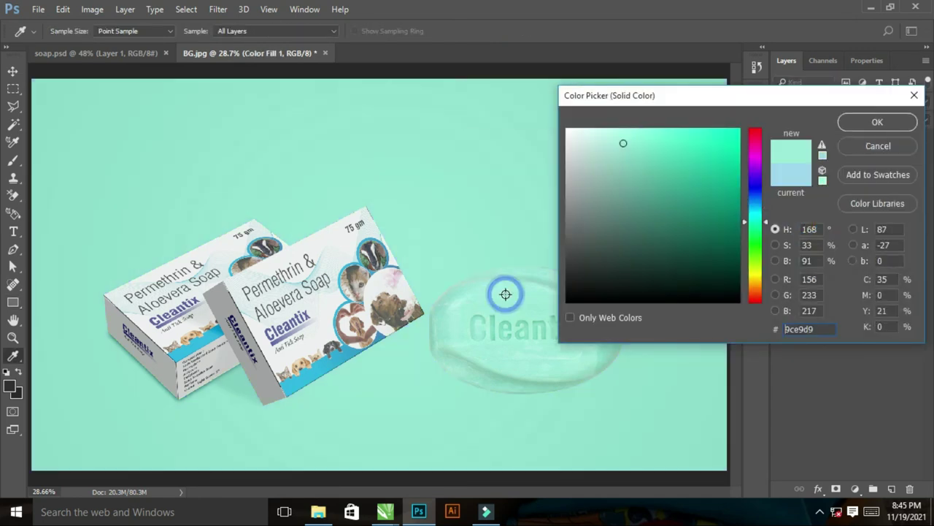
pyautogui.click(475, 318)
pyautogui.moveTo(629, 155); pyautogui.dragTo(649, 162)
pyautogui.click(880, 121)
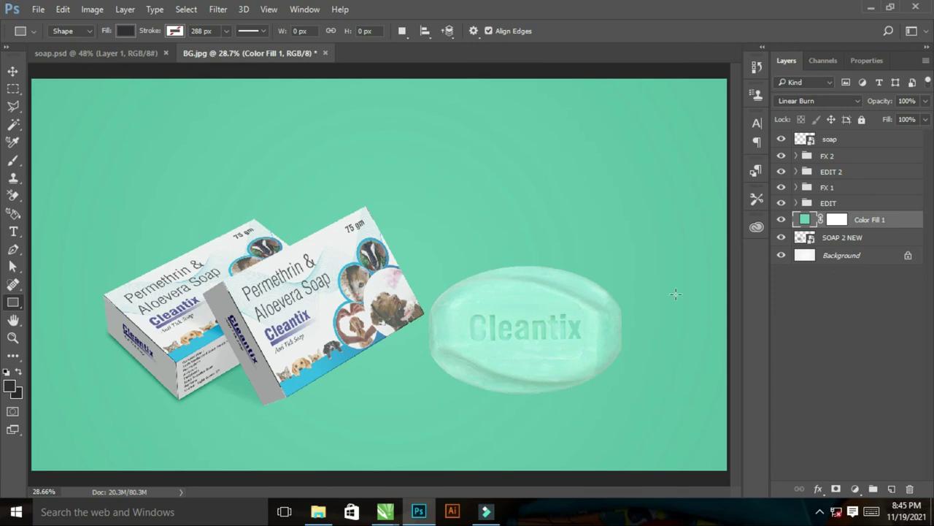
# Add a new empty layer directly above SOAP 2 NEW, keeping its default name.
pyautogui.click(836, 237)
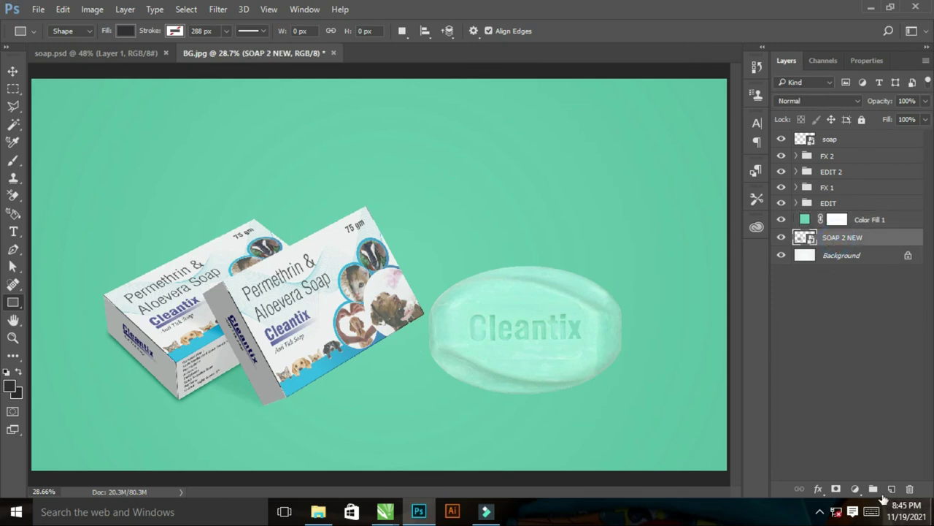
pyautogui.click(892, 489)
pyautogui.doubleClick(833, 239)
pyautogui.press('Return')
# Set the foreground color to green #68c0a0, sampled from the soap's embossed lettering, and activate the Brush tool.
pyautogui.click(10, 386)
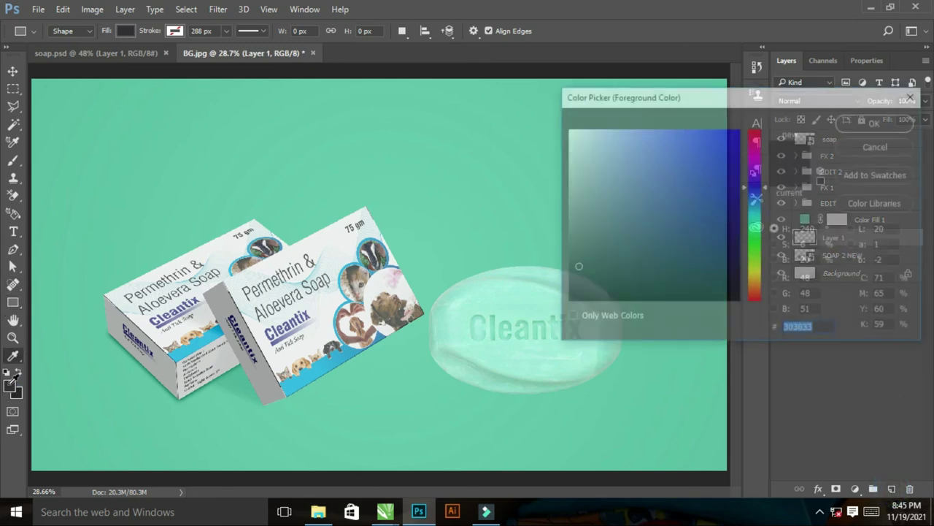
pyautogui.click(494, 317)
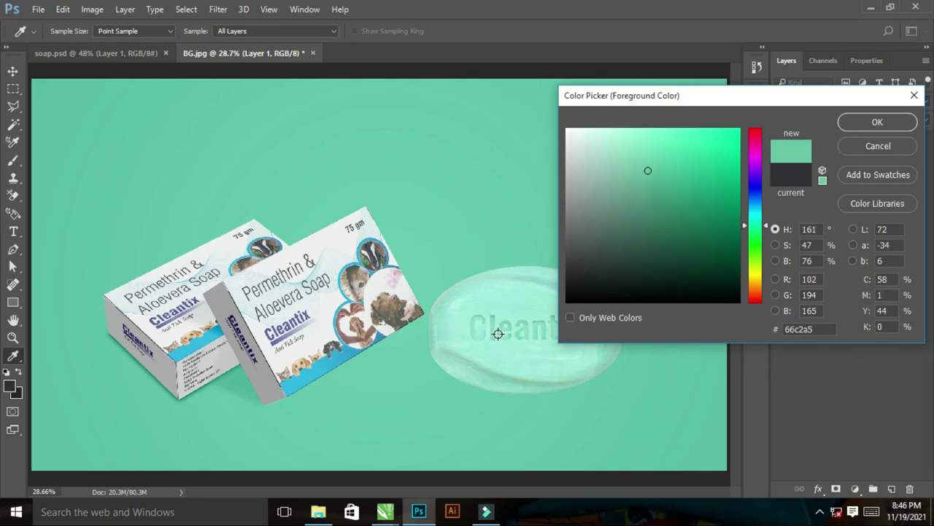
pyautogui.click(493, 315)
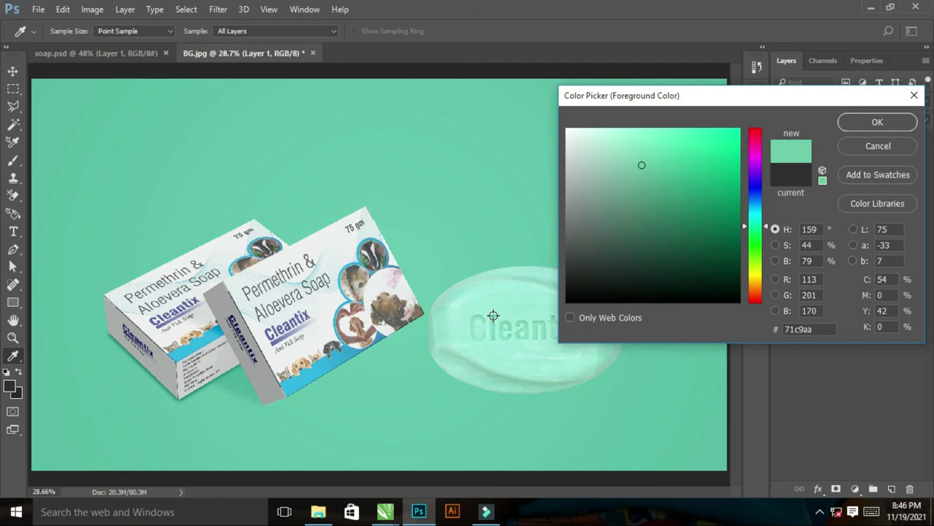
pyautogui.click(493, 318)
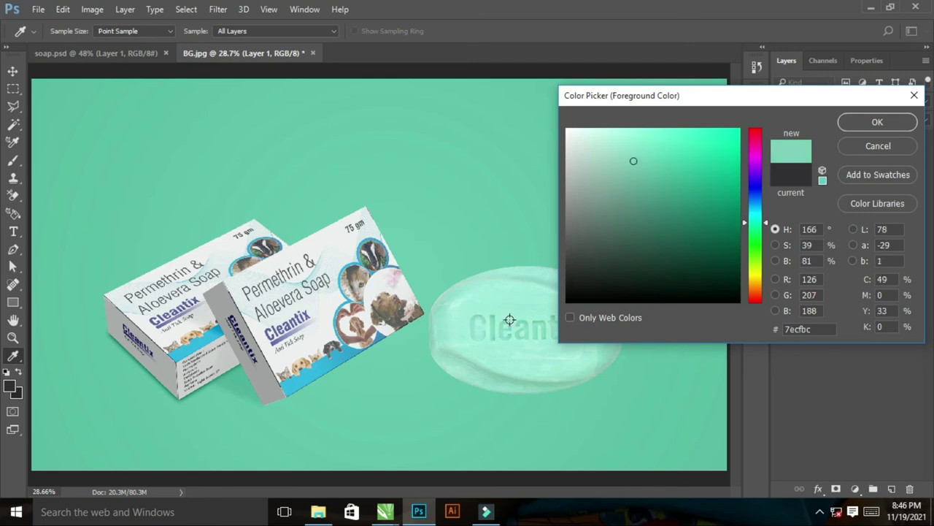
pyautogui.click(494, 316)
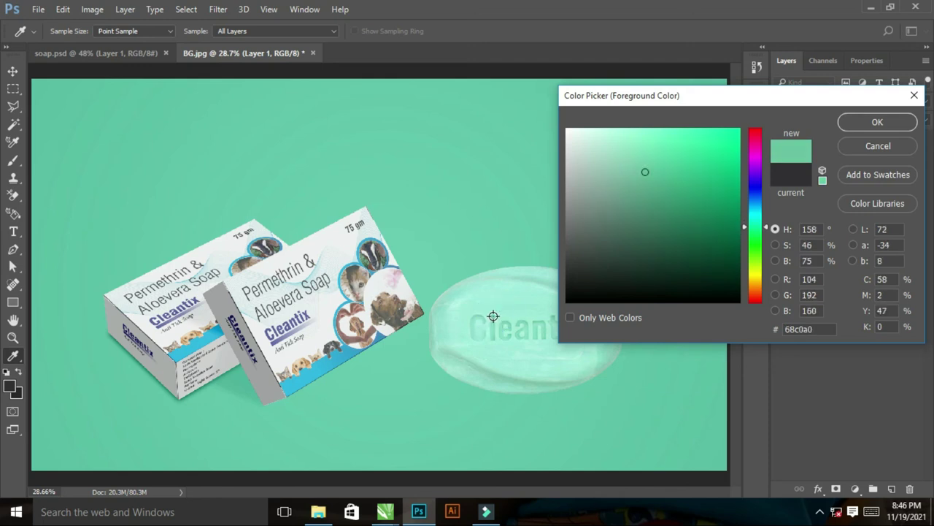
pyautogui.click(872, 123)
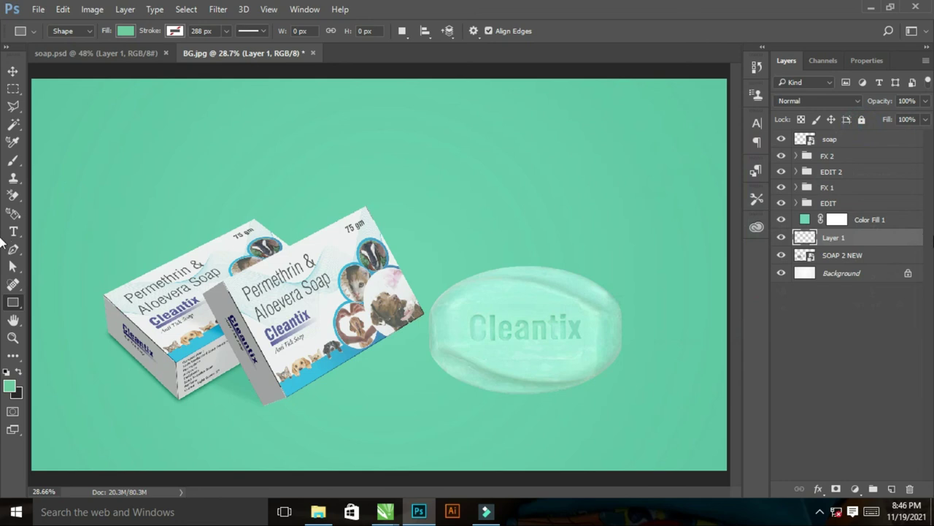
pyautogui.click(10, 163)
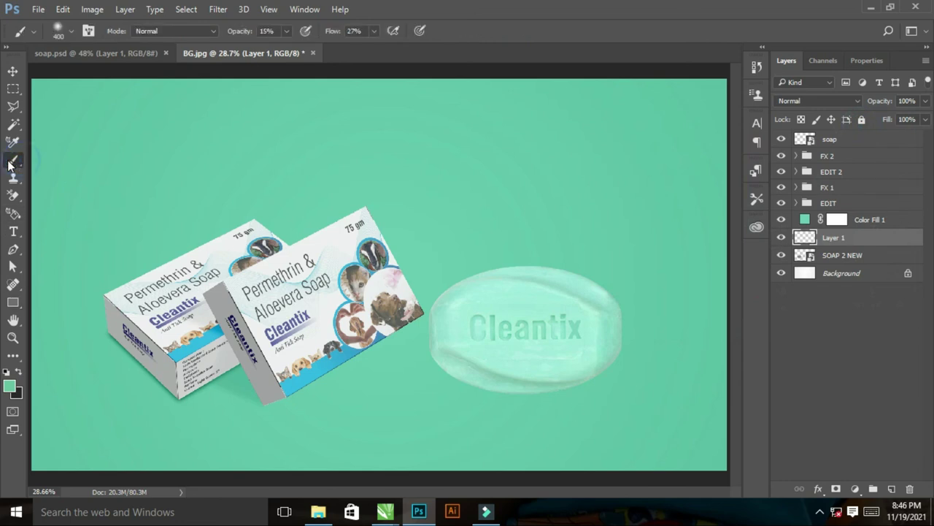